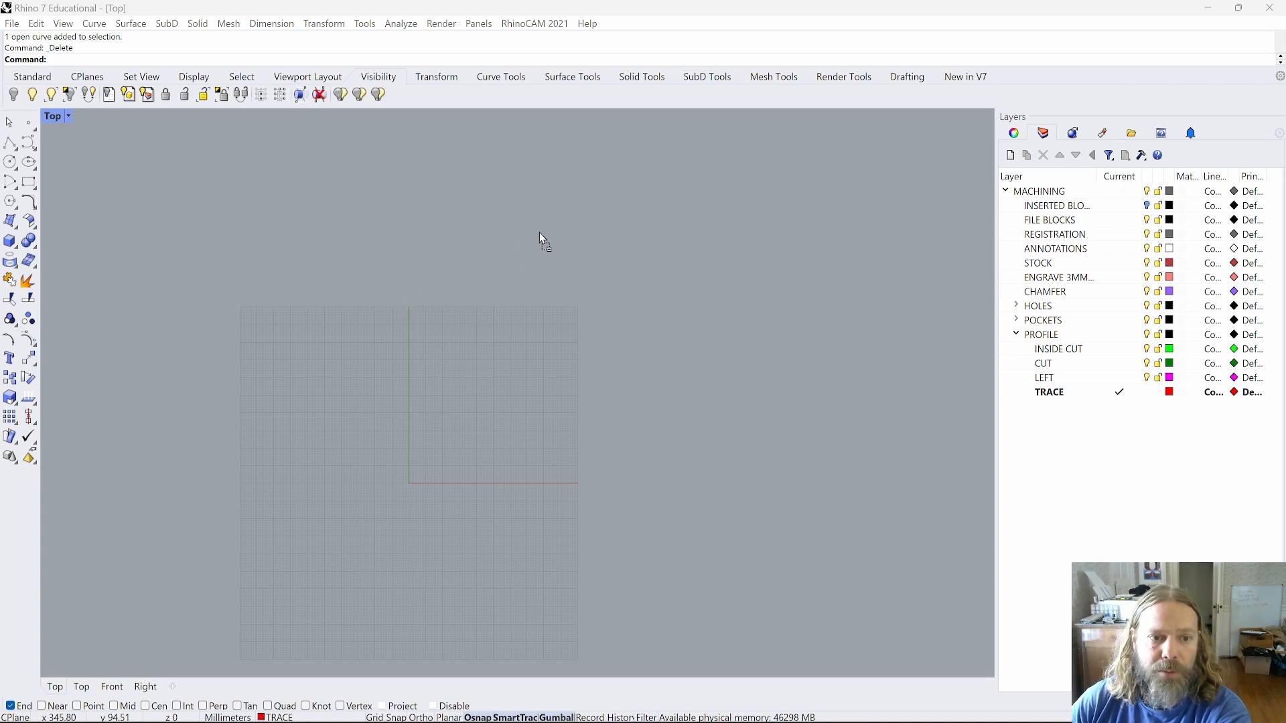
Install the rhinopentool-1.2.0-rh7_38-any.yak package and restart Rhino with Pen Tool Example-02.3dm opened.
drag(507, 268, 510, 268)
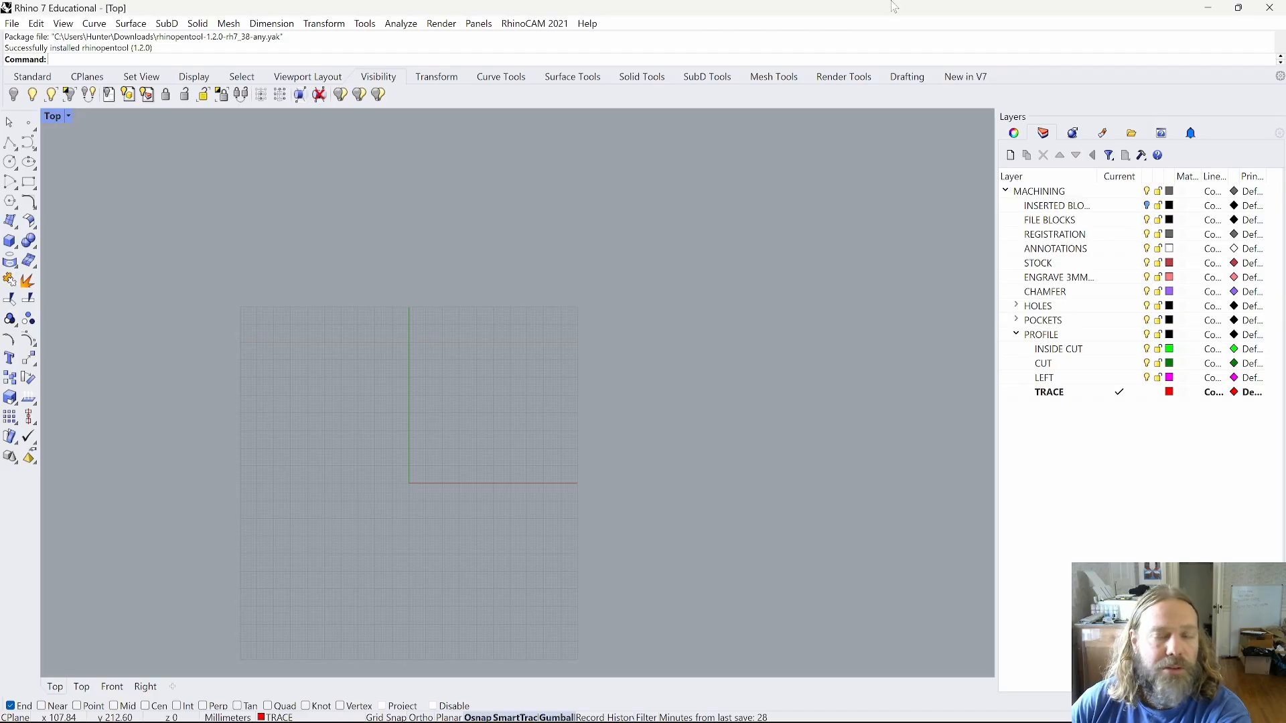
click(1271, 10)
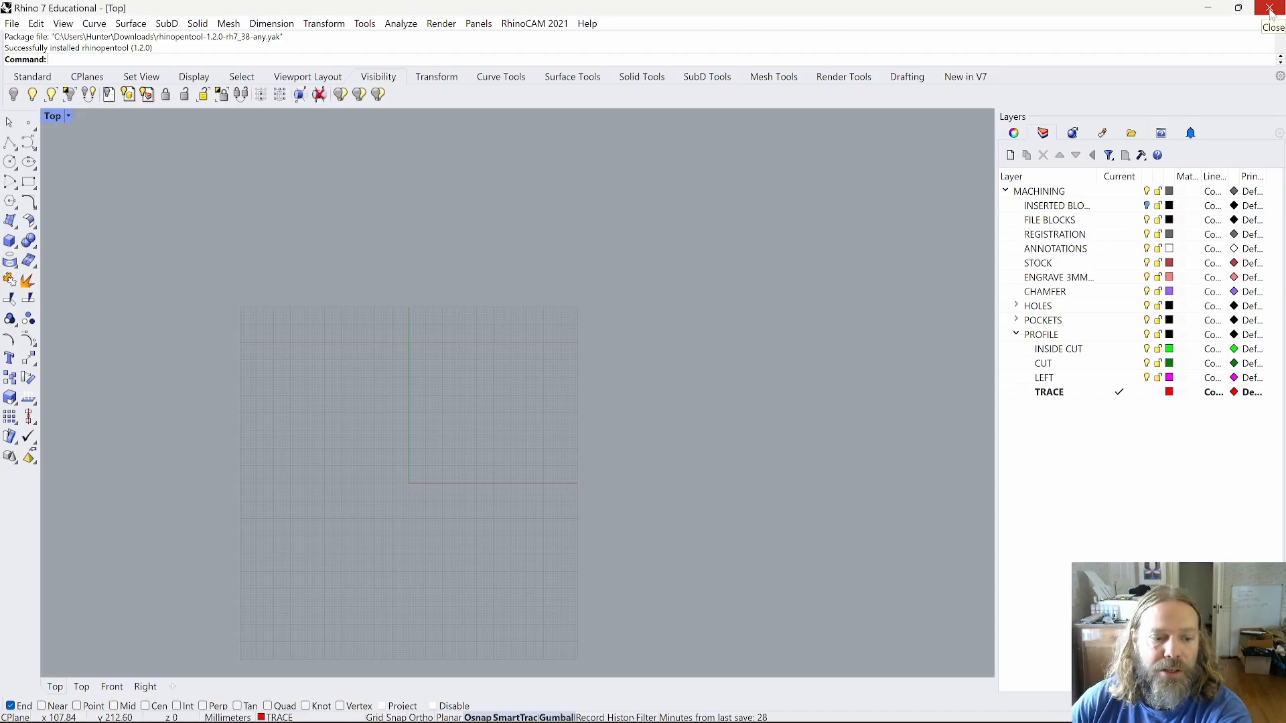
click(645, 399)
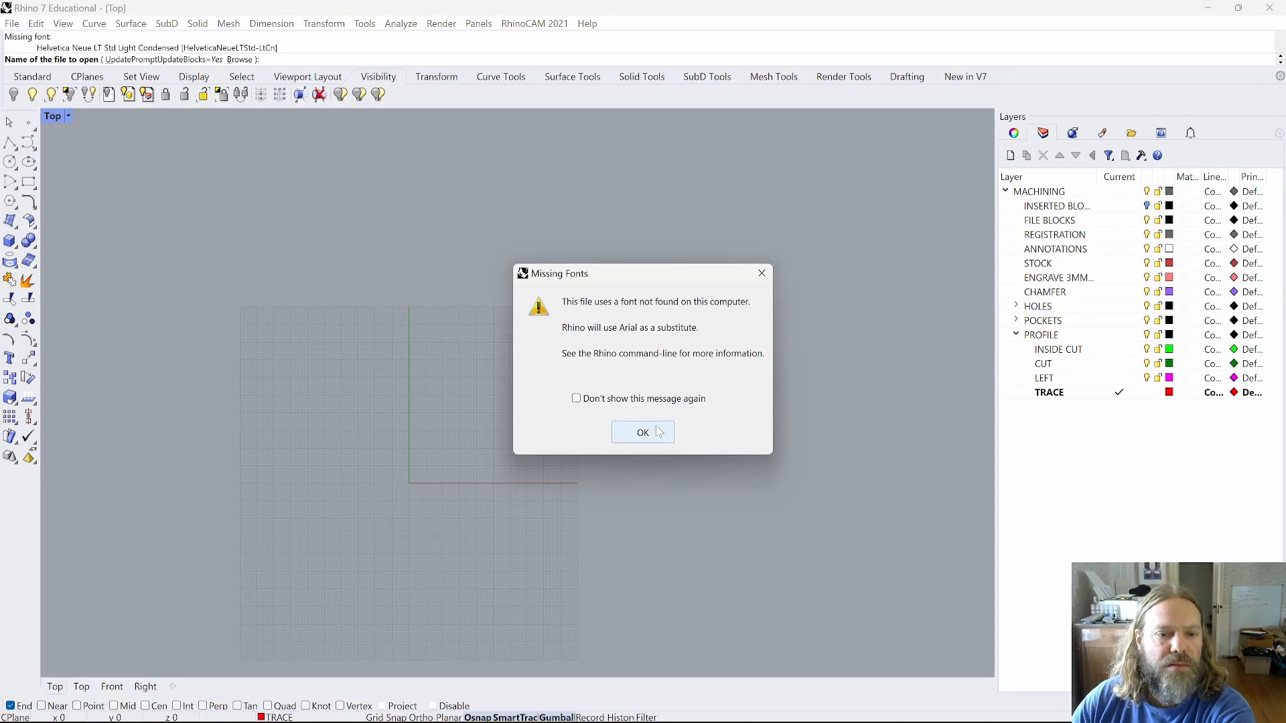
click(625, 442)
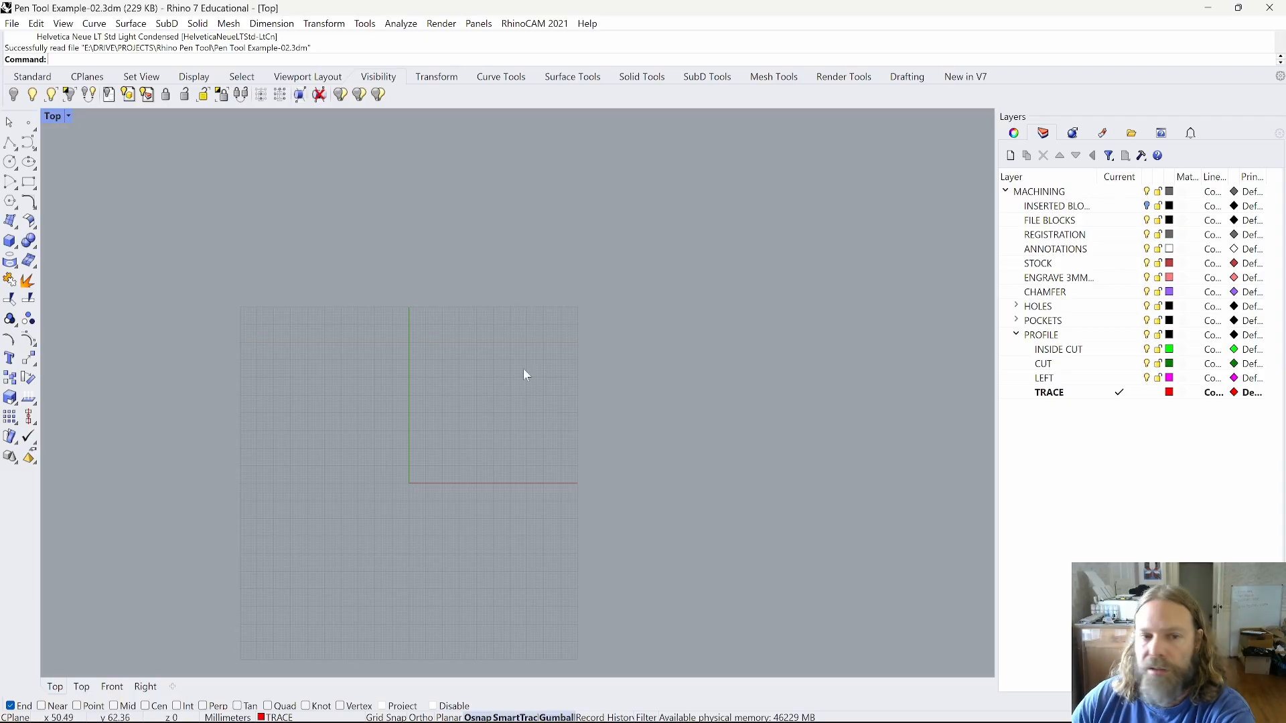
Draw a closed straight-sided outline with six corner anchors around the origin in the Top view using PenTool.
right_drag(635, 282, 733, 283)
text(PenTool)
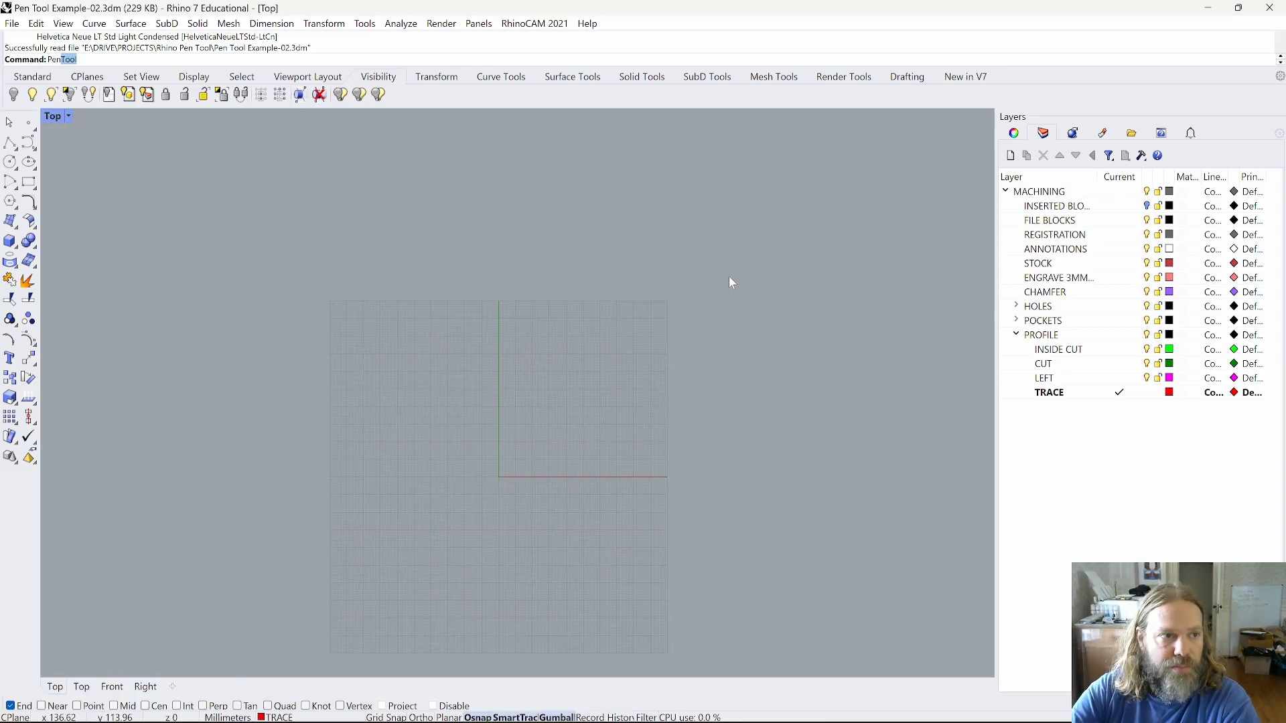
key(Return)
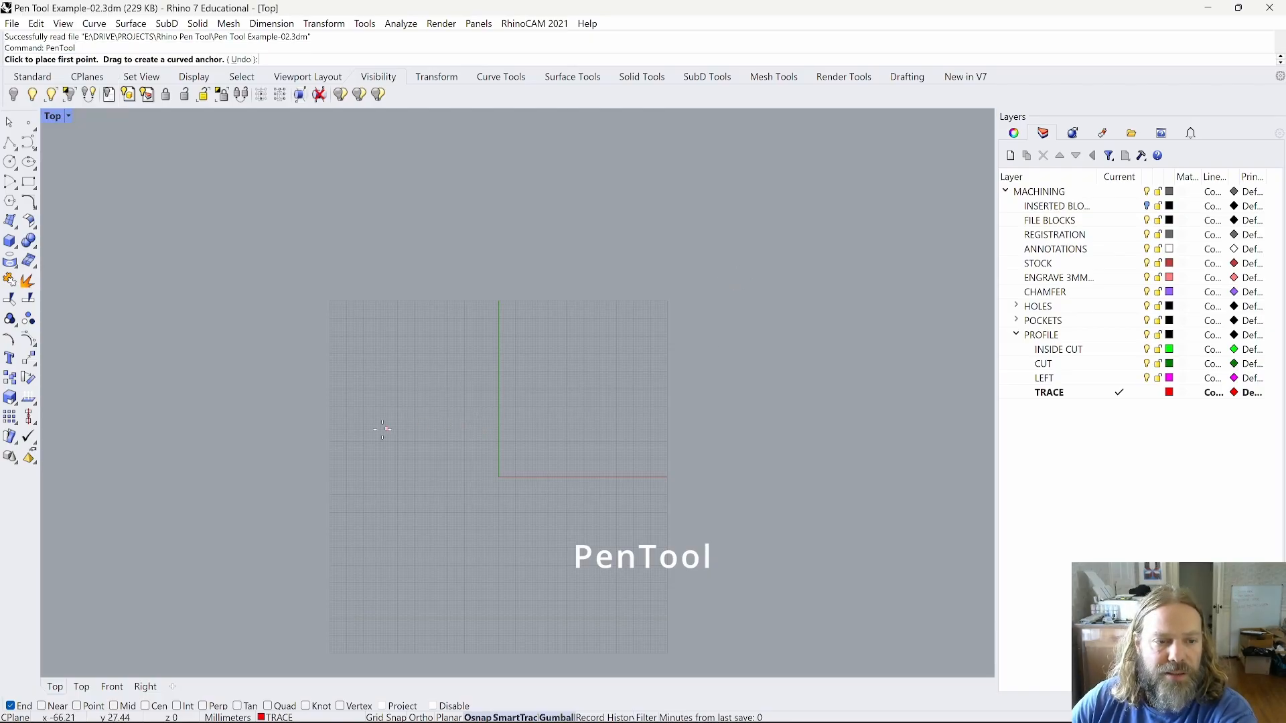
click(319, 424)
click(520, 198)
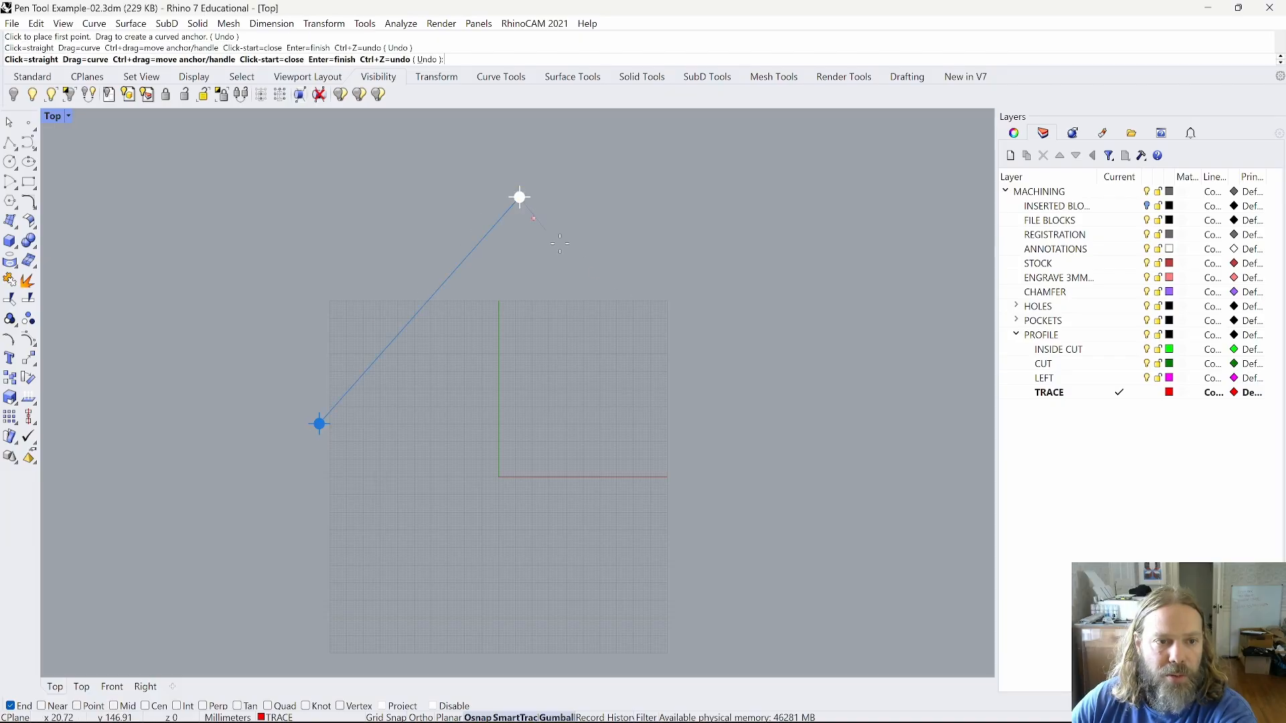
click(683, 393)
click(830, 257)
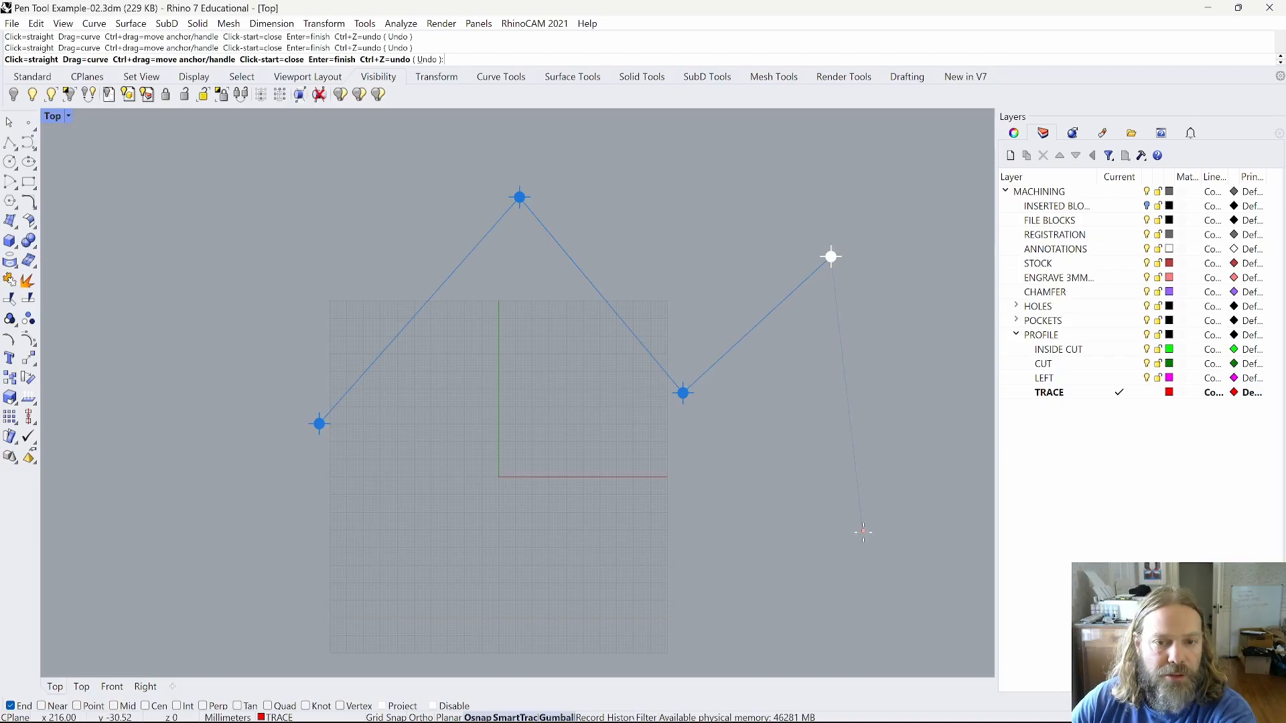
click(863, 532)
click(505, 577)
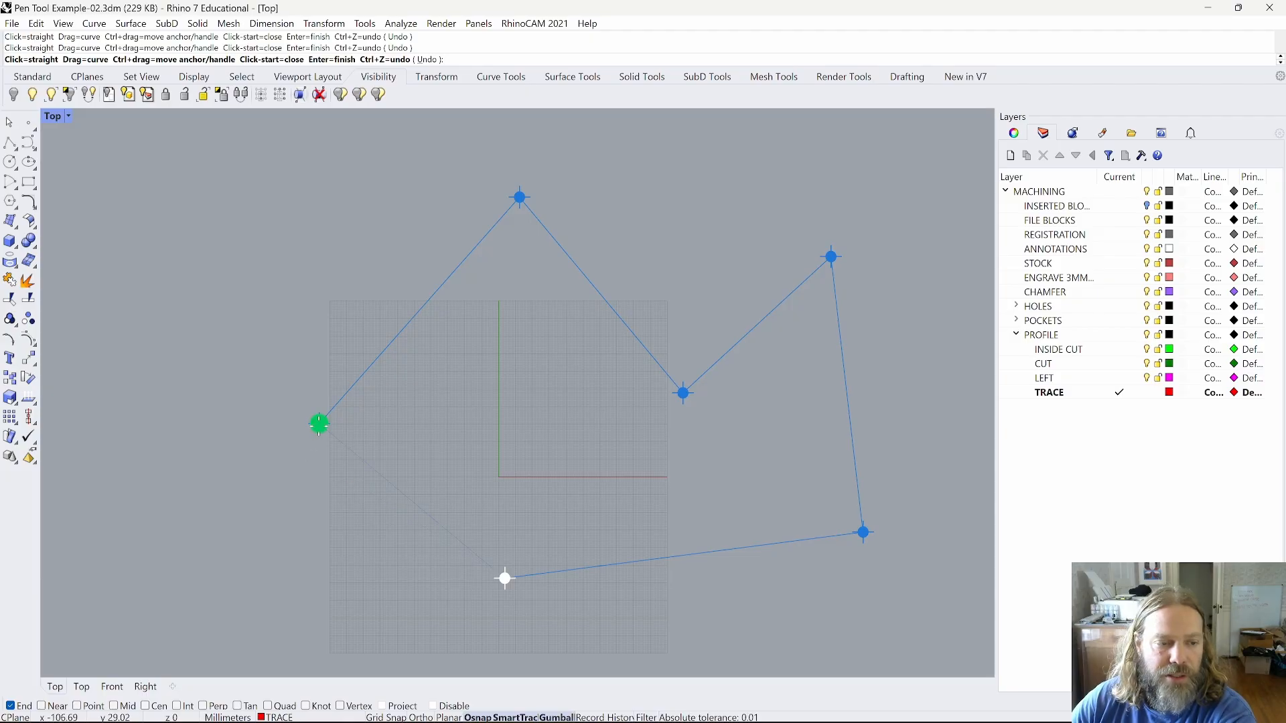
click(319, 424)
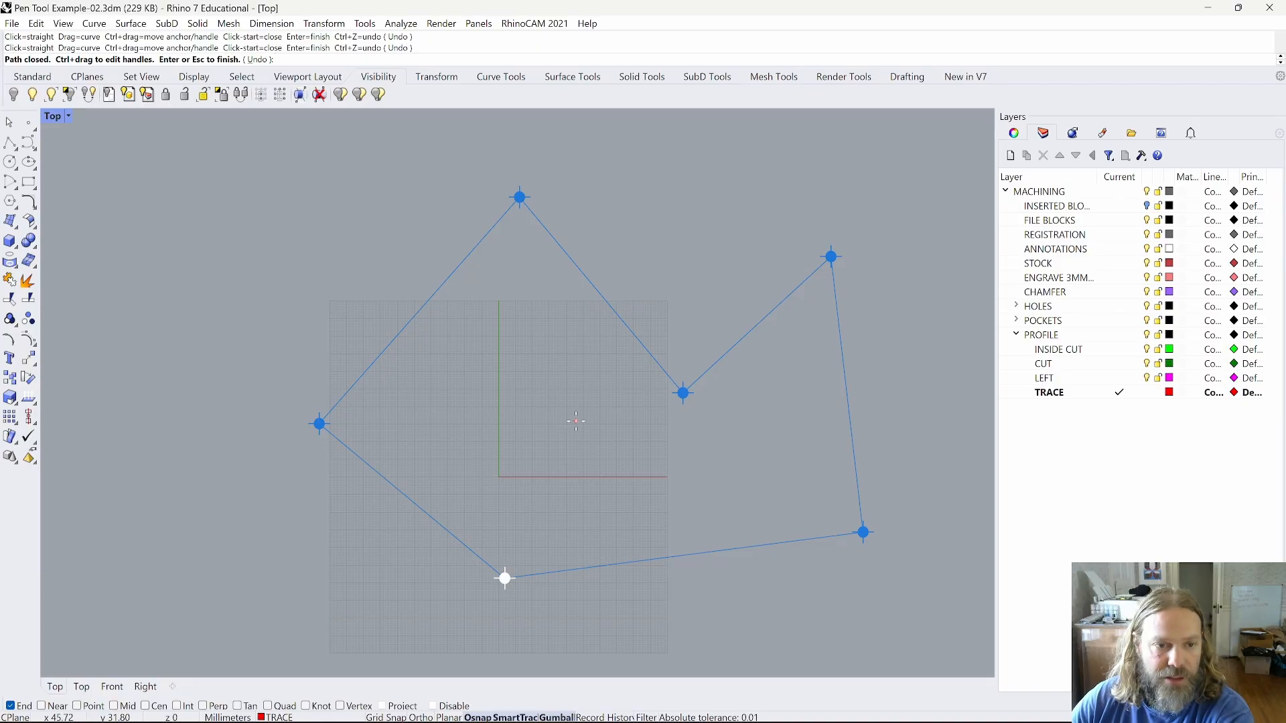
key(Return)
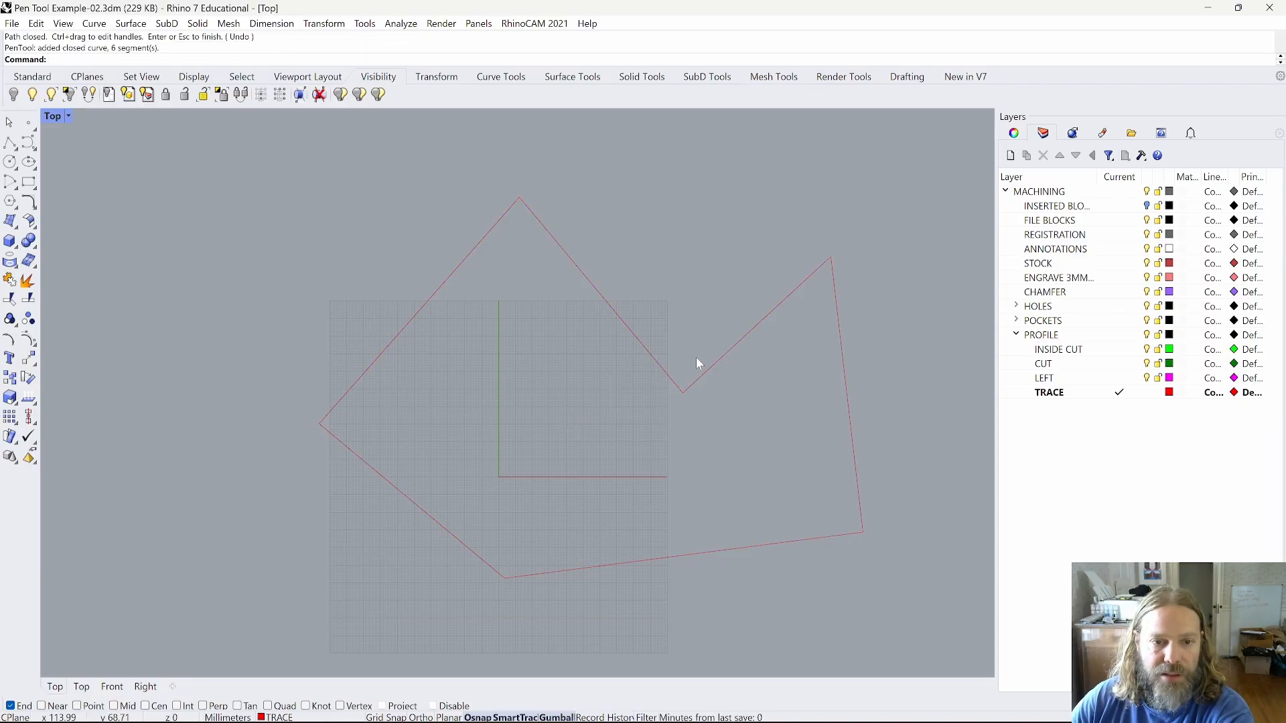
Delete the straight-sided outline and draw a closed PenTool path with one corner anchor and three smooth anchors.
click(750, 331)
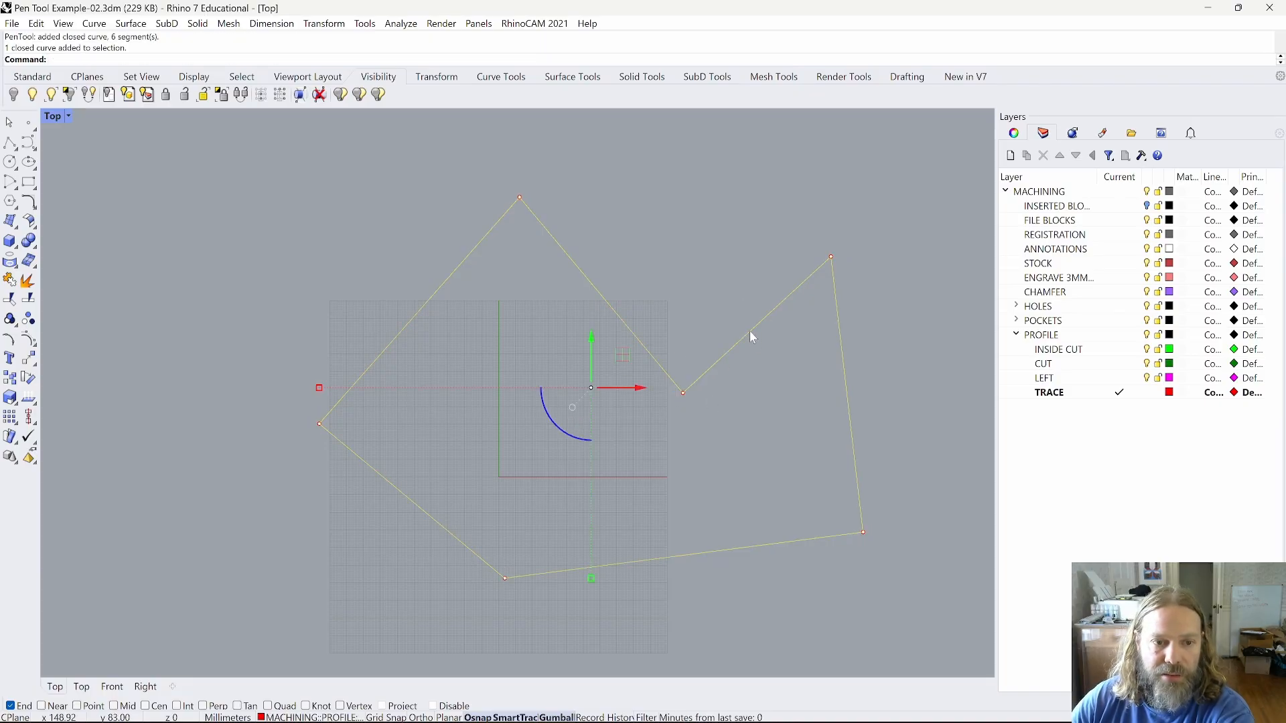
key(Delete)
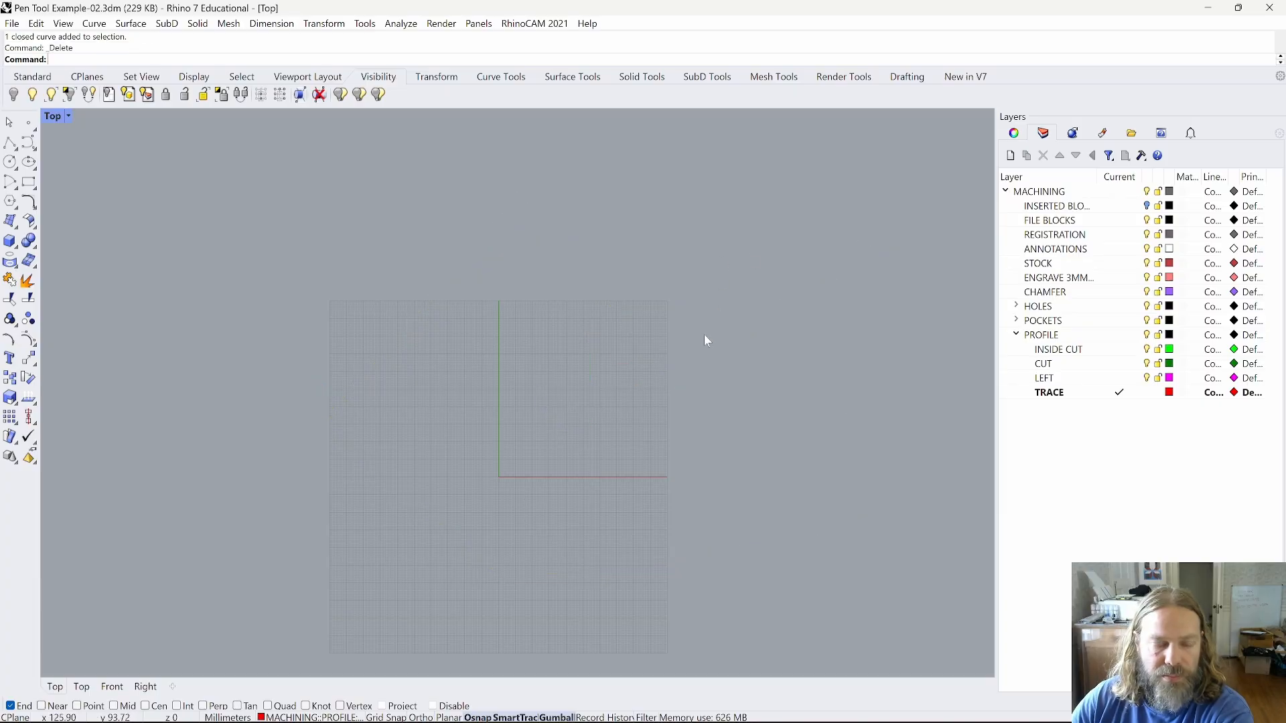
text(PenTool)
key(Return)
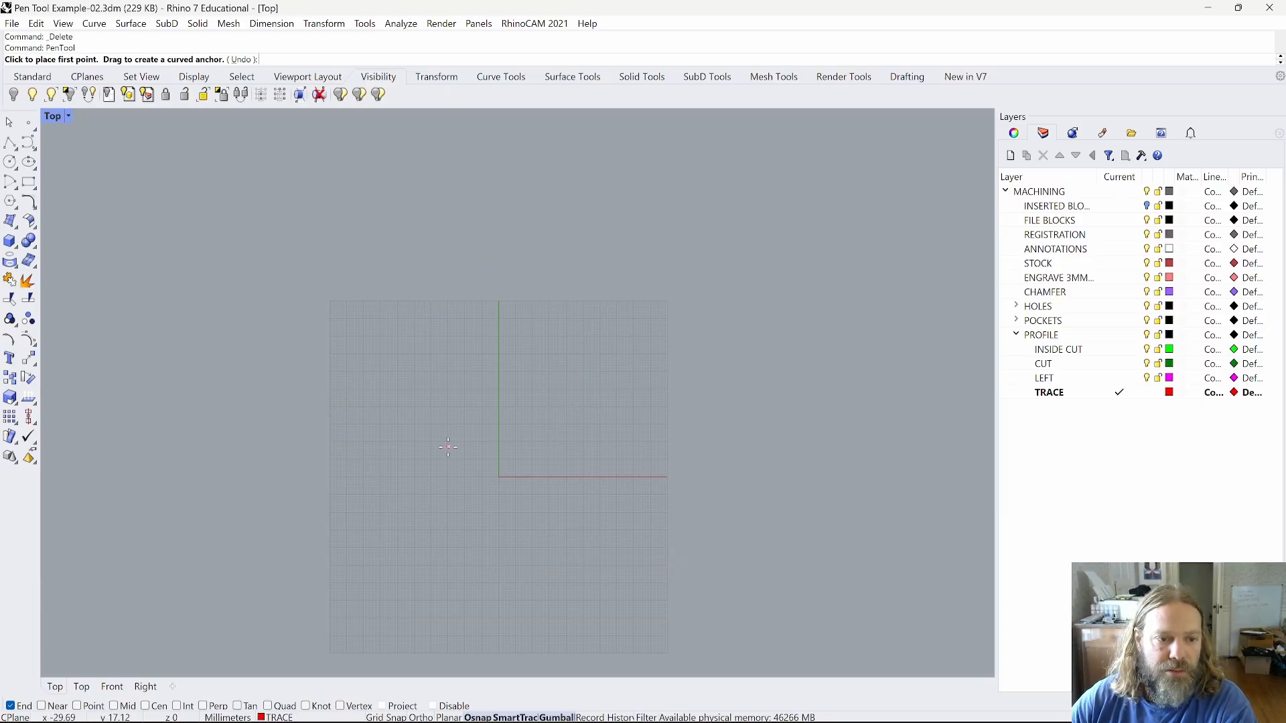
click(400, 445)
drag(515, 277, 755, 267)
key(space)
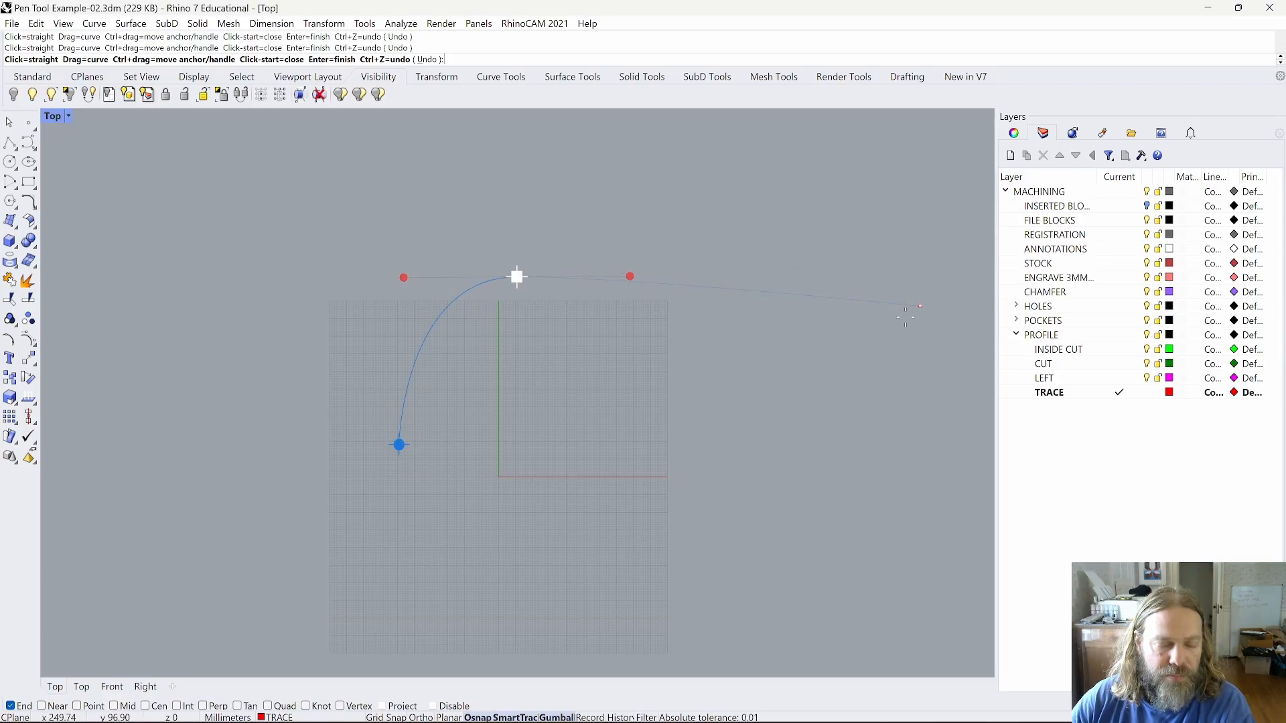
drag(616, 422, 734, 422)
drag(632, 539, 531, 593)
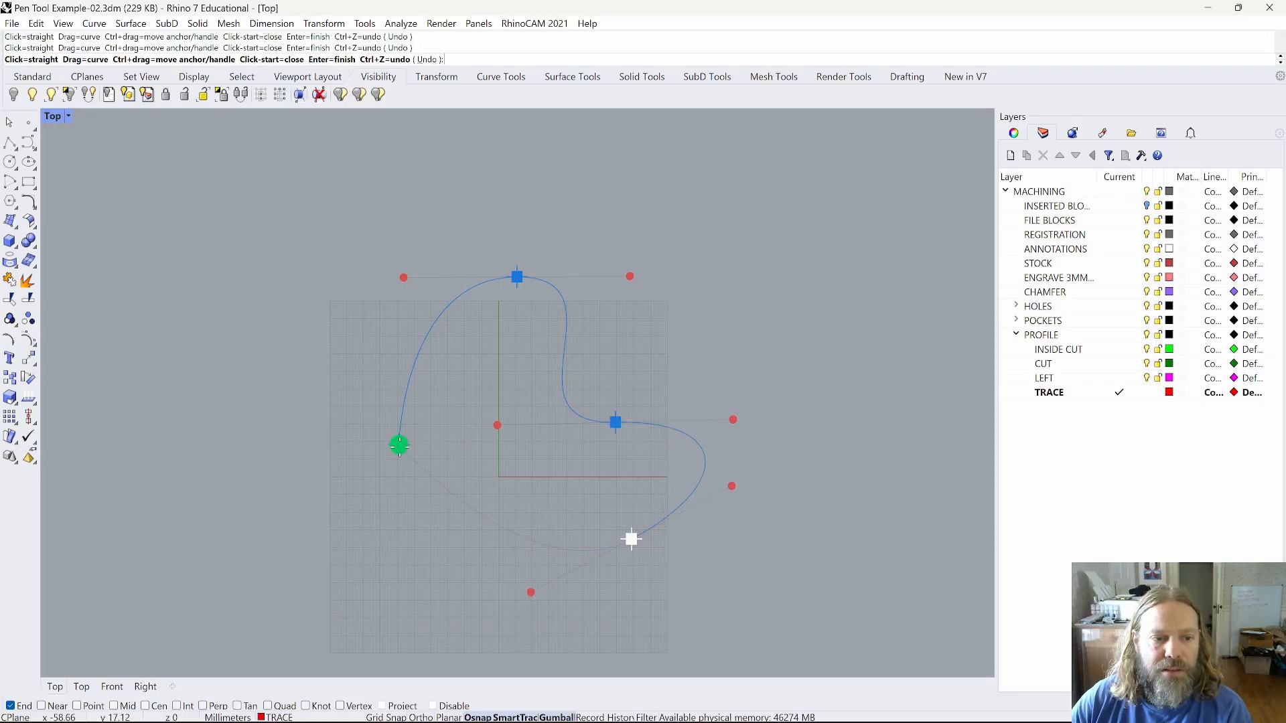
click(399, 446)
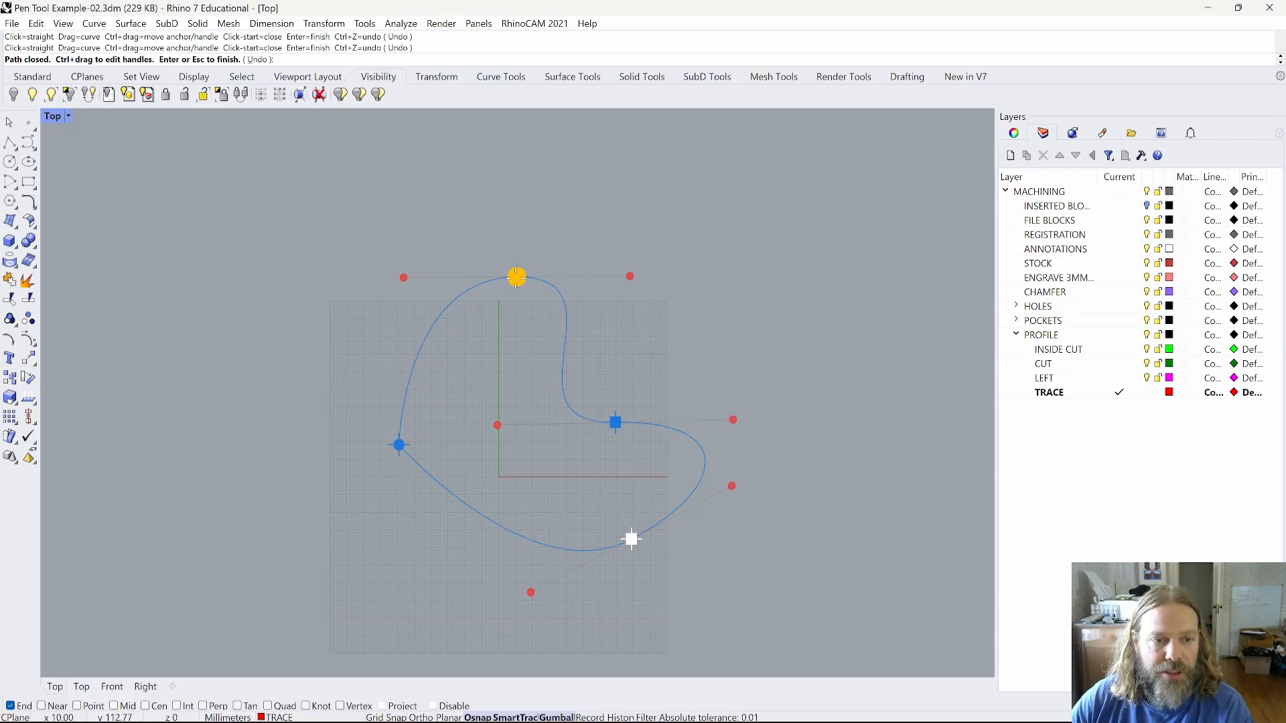
Move the path's topmost anchor and the anchor at its inner bend up and to the right, and adjust the bend's inner handle.
ctrl+drag(516, 277, 553, 202)
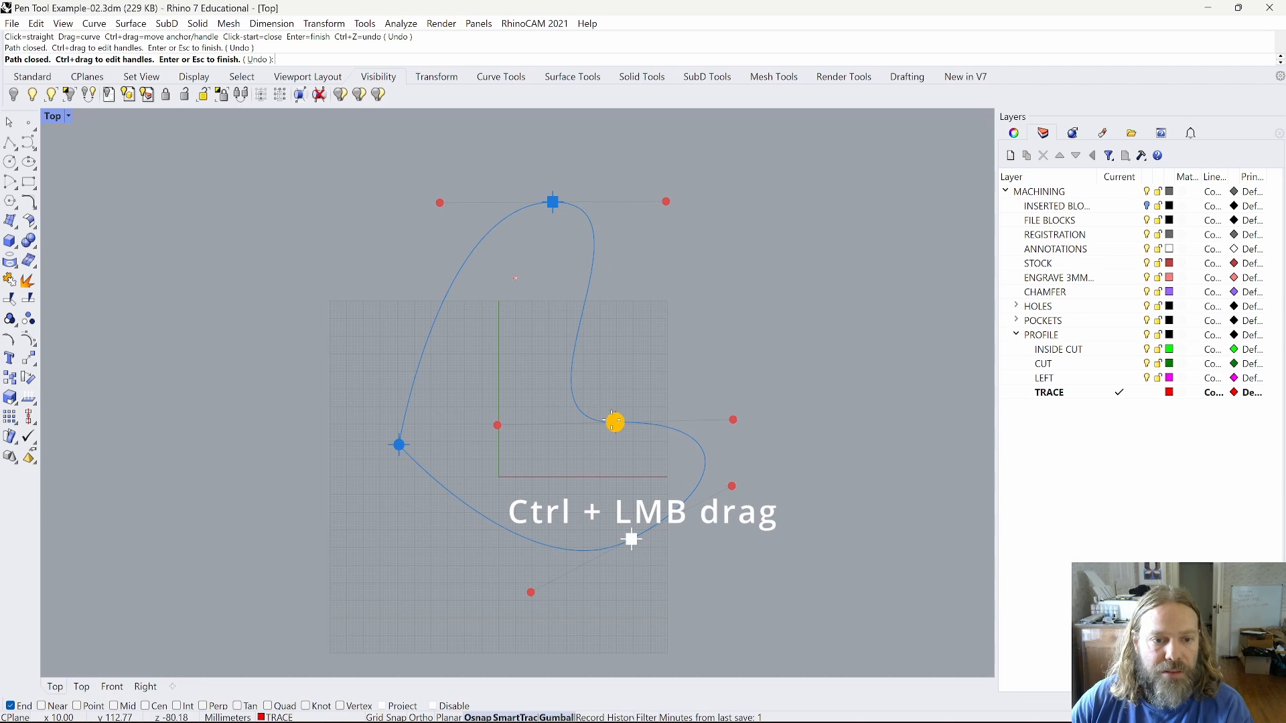
ctrl+drag(613, 421, 690, 339)
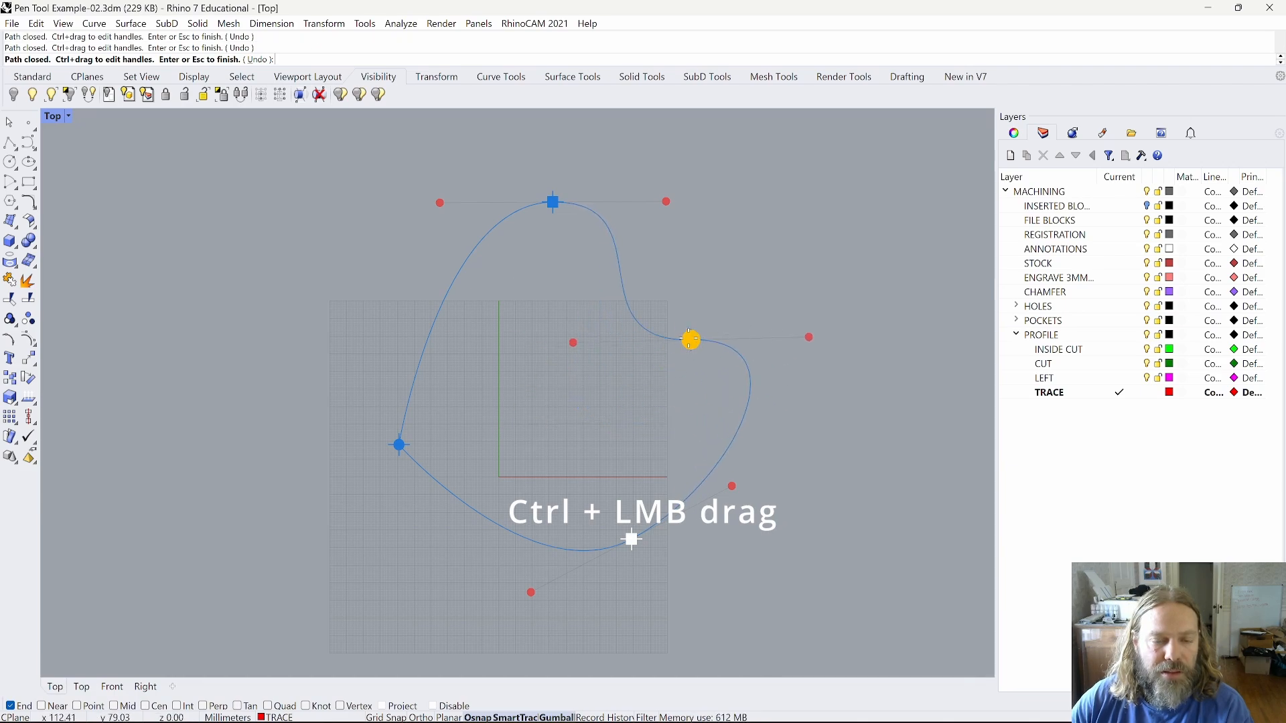
mouse_move(573, 343)
ctrl+mouse_down()
mouse_move(646, 345)
mouse_move(514, 336)
mouse_move(572, 335)
mouse_move(557, 335)
ctrl+mouse_up()
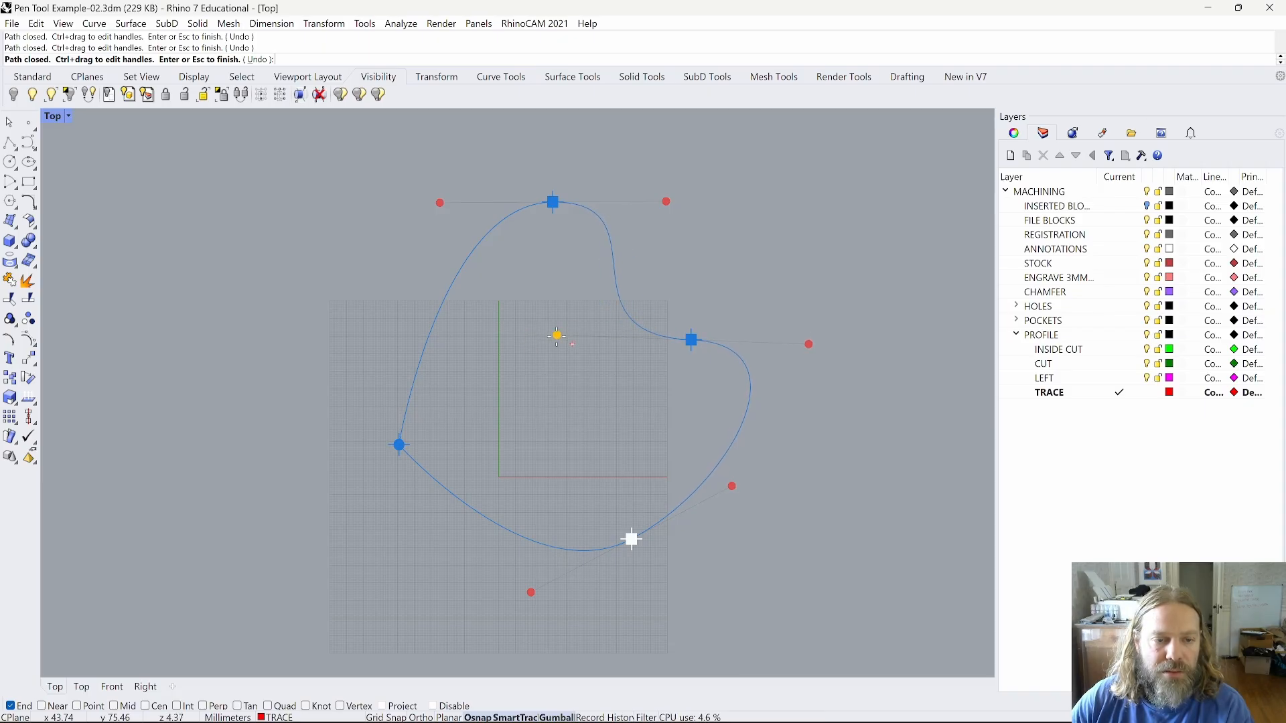
Insert an anchor on each side of the closed path, pull both outward, lengthen the right one's upper handle and finish the curve.
ctrl+click(440, 309)
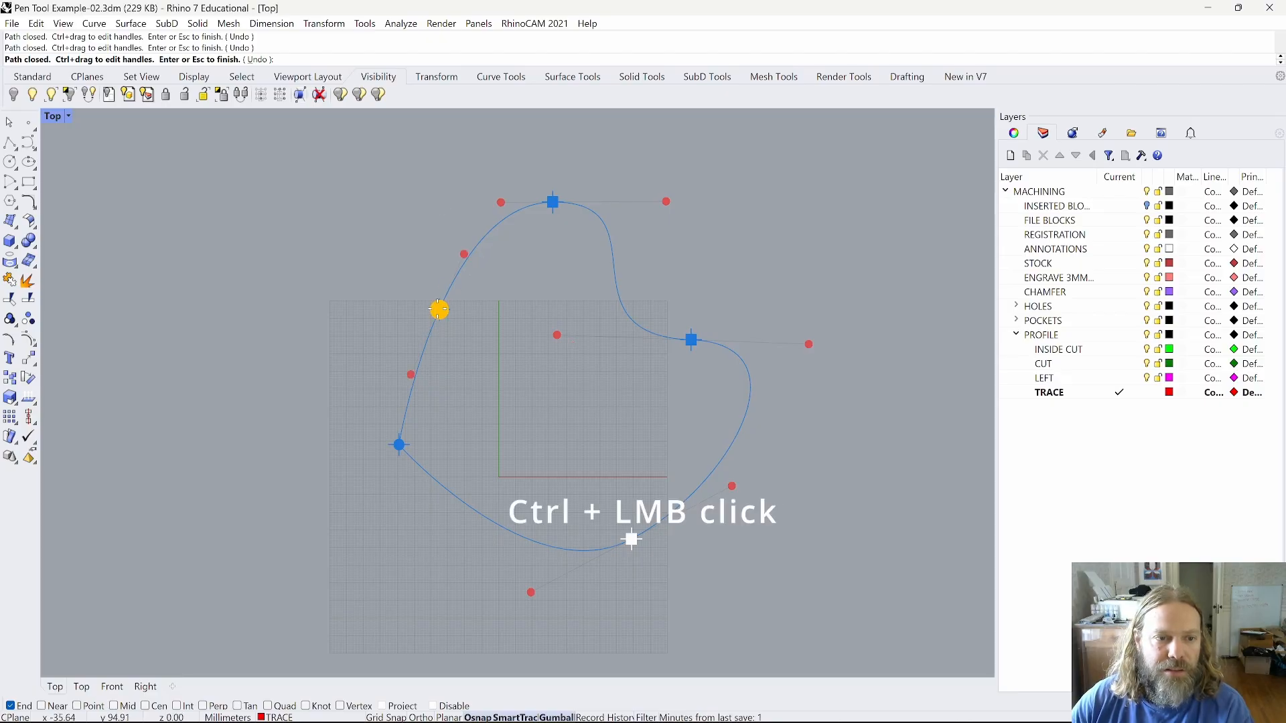
drag(439, 308, 349, 290)
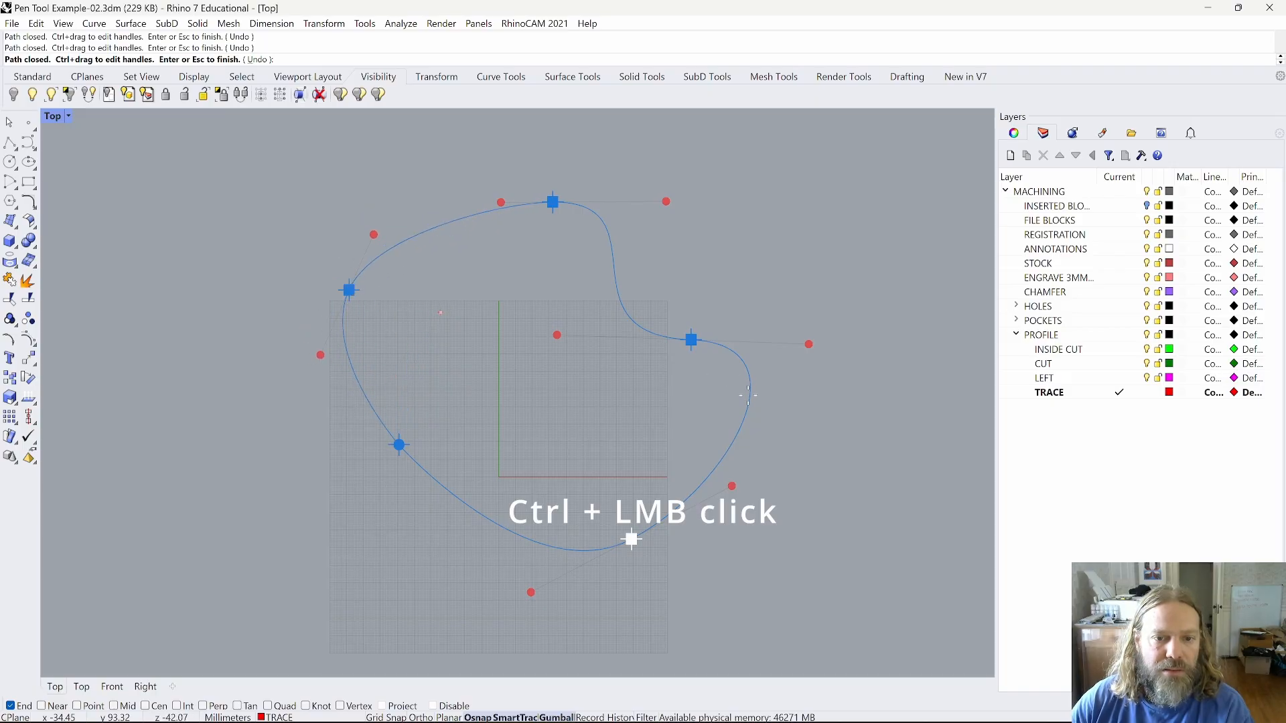
ctrl+click(737, 433)
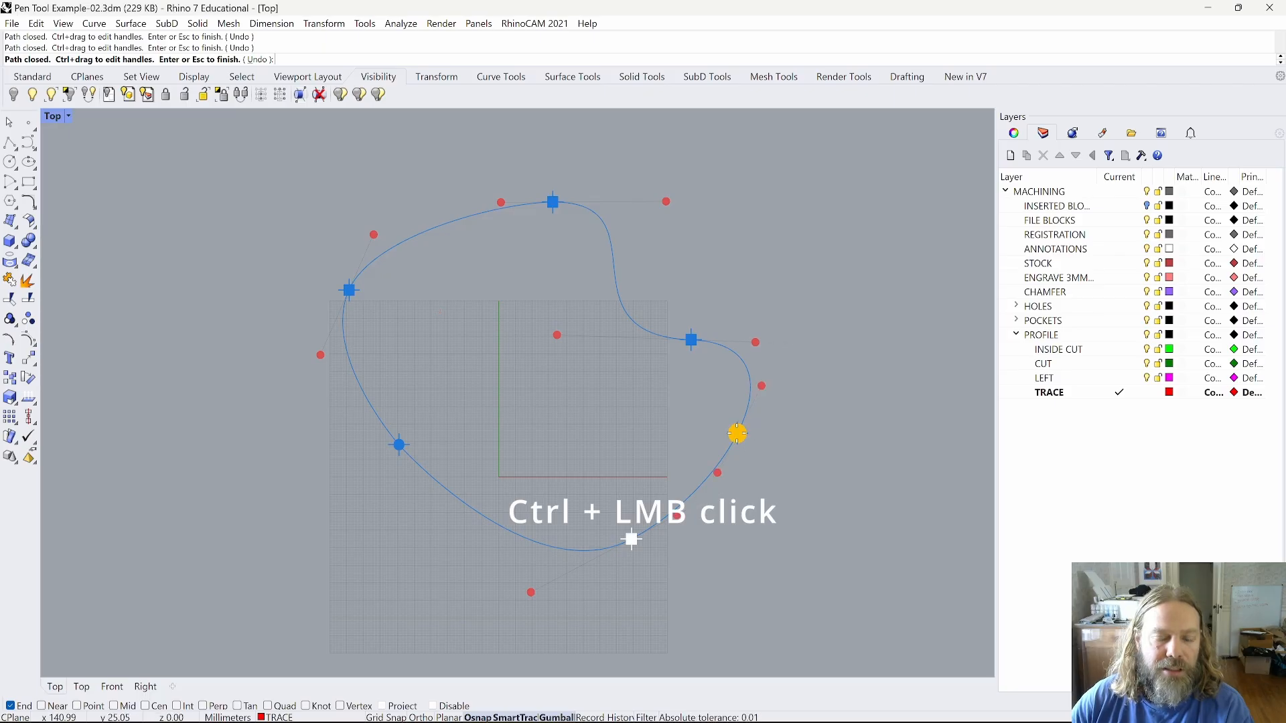
ctrl+drag(738, 433, 826, 458)
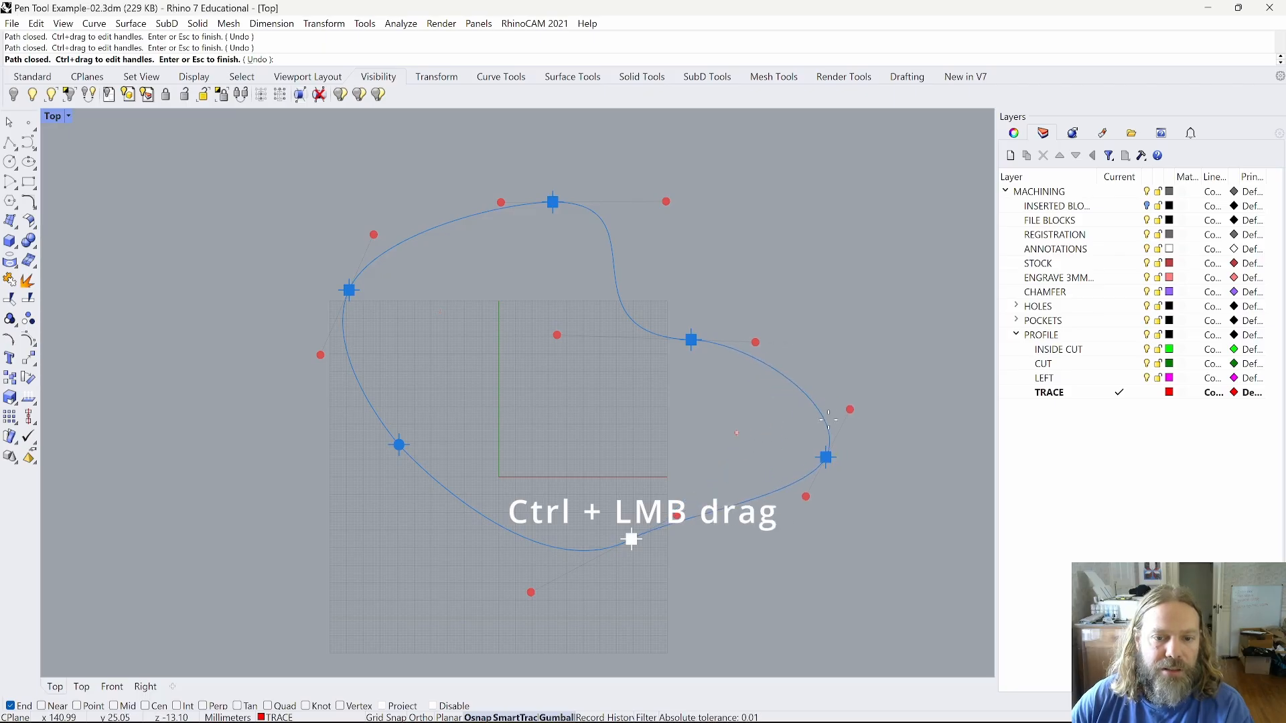
ctrl+drag(850, 410, 874, 321)
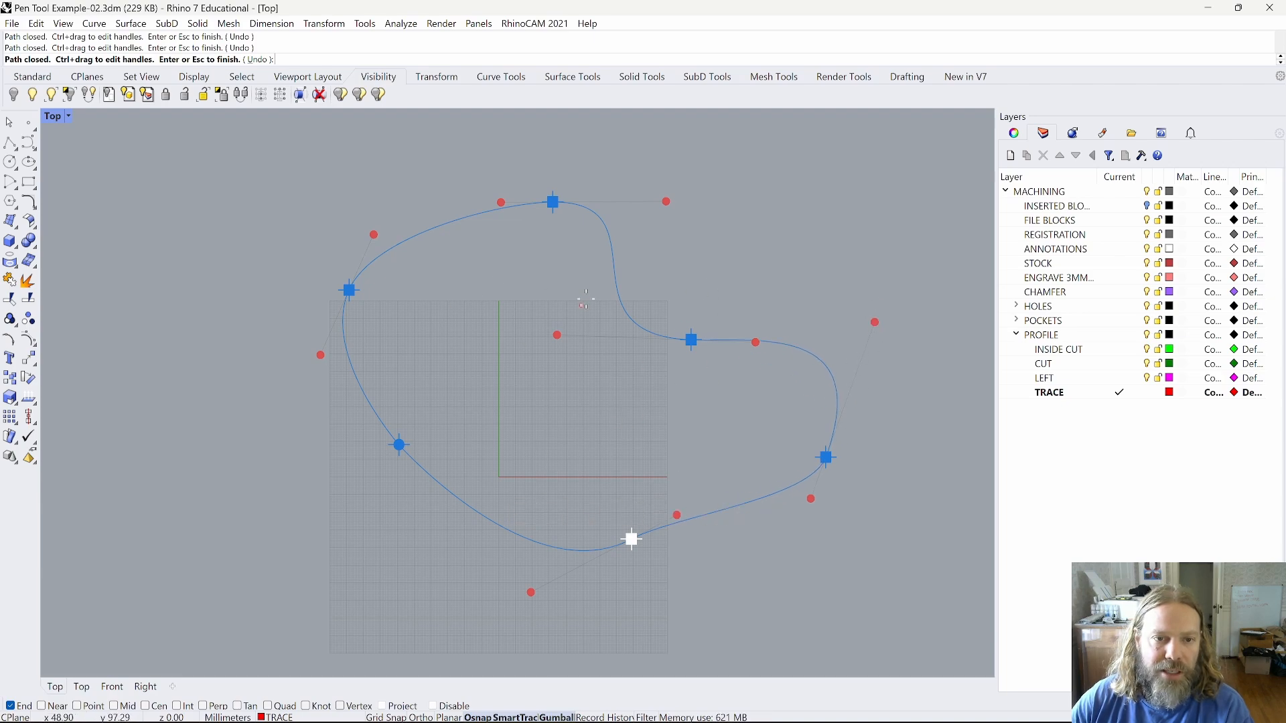
key(Return)
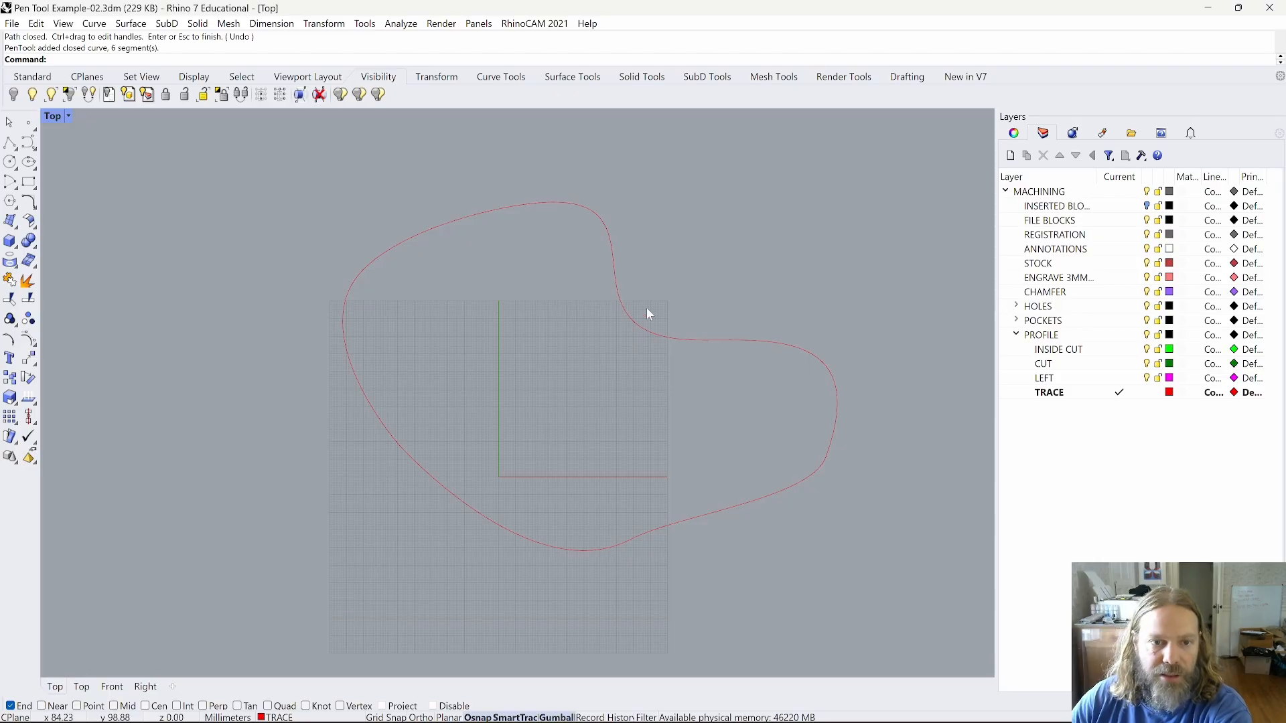
Delete the closed curved outline.
click(693, 340)
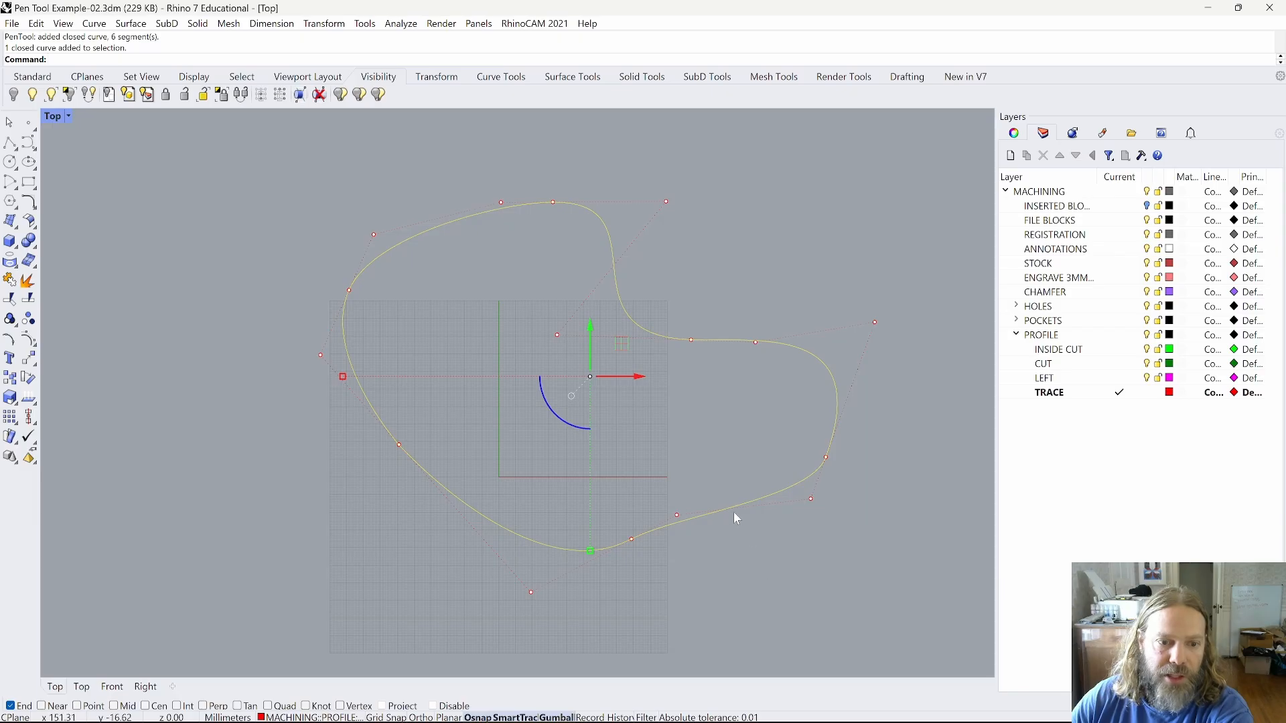
drag(791, 192, 598, 382)
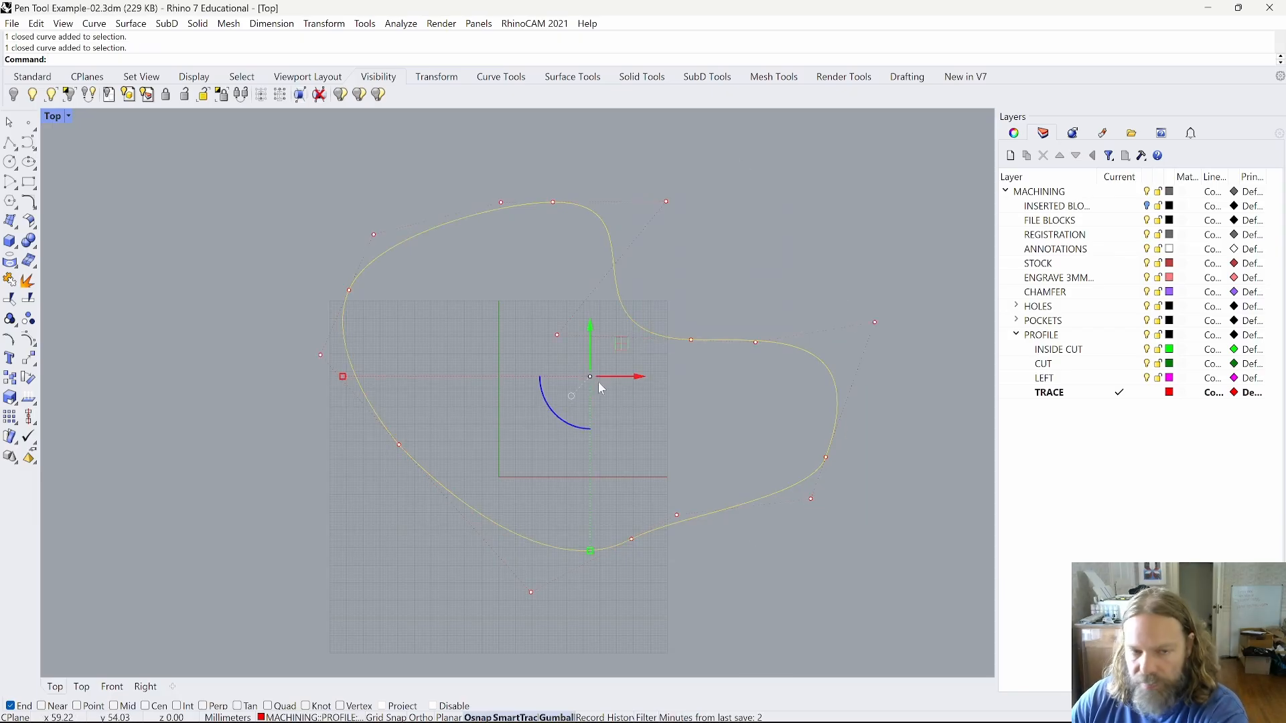
key(Delete)
Start a new PenTool path with an arched segment, remove the smooth anchor's outgoing handle and add two straight segments forming a V.
right_click(371, 422)
click(369, 469)
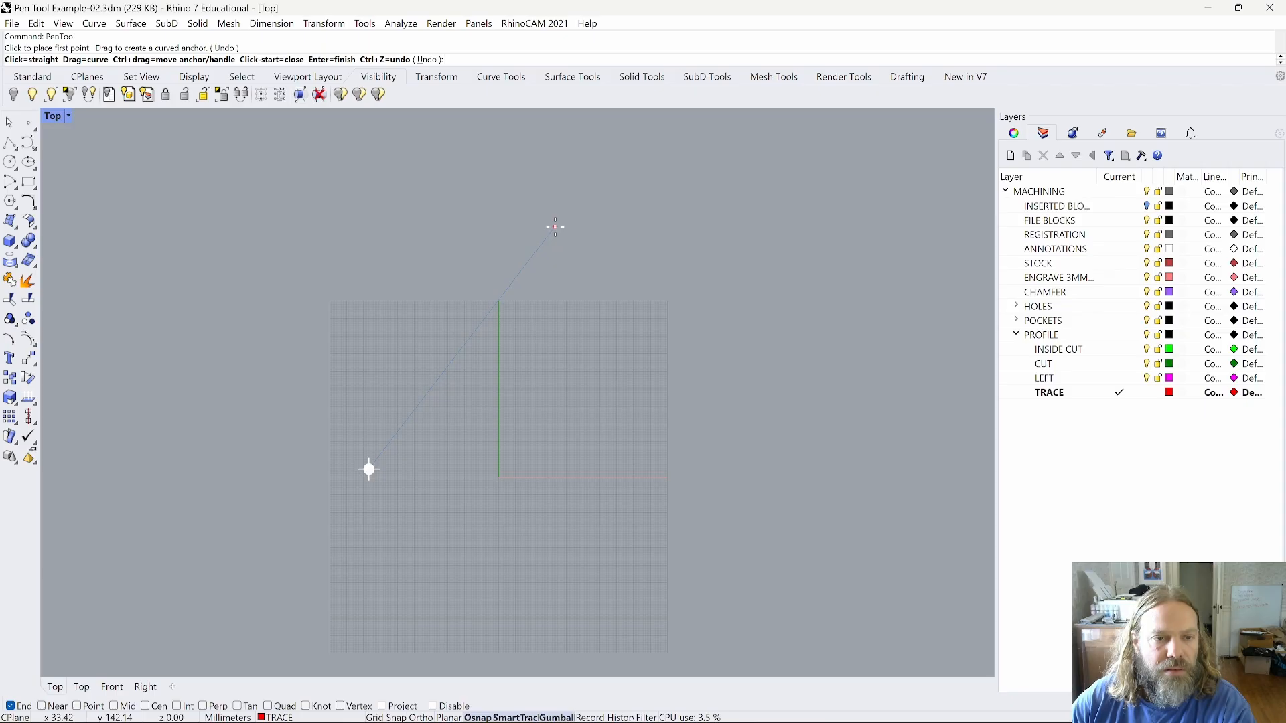
drag(556, 227, 755, 227)
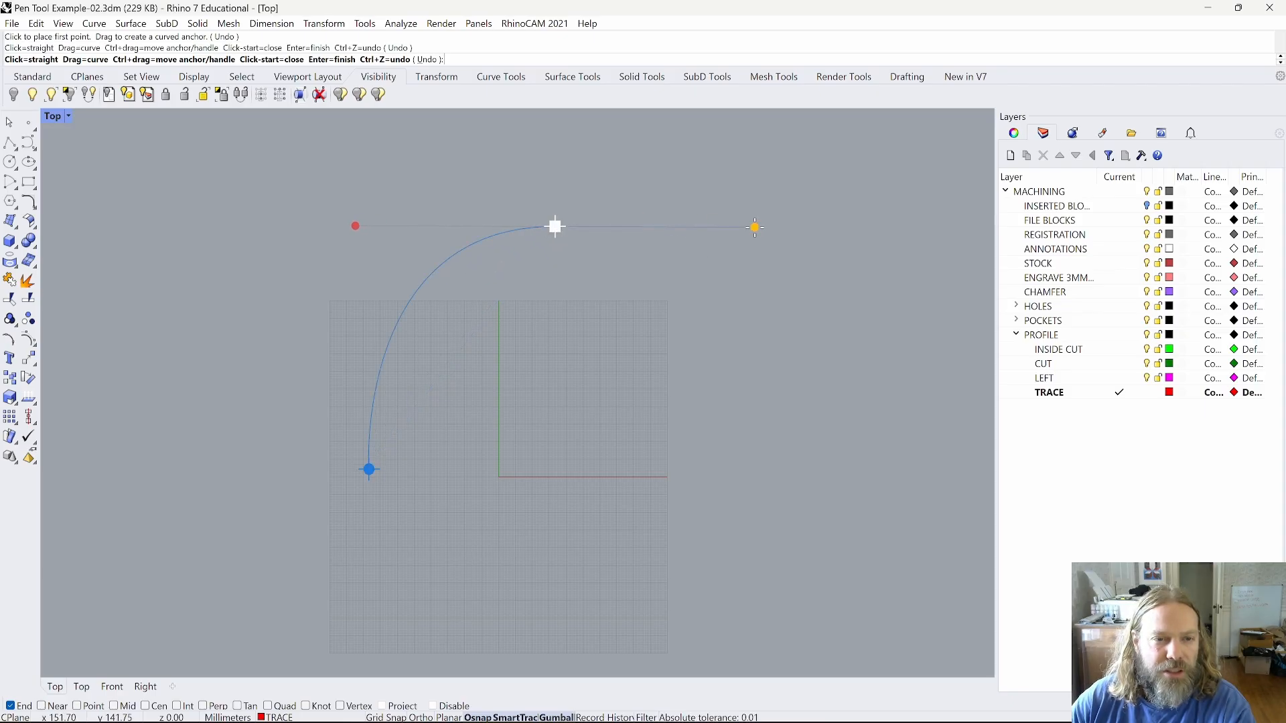
click(556, 227)
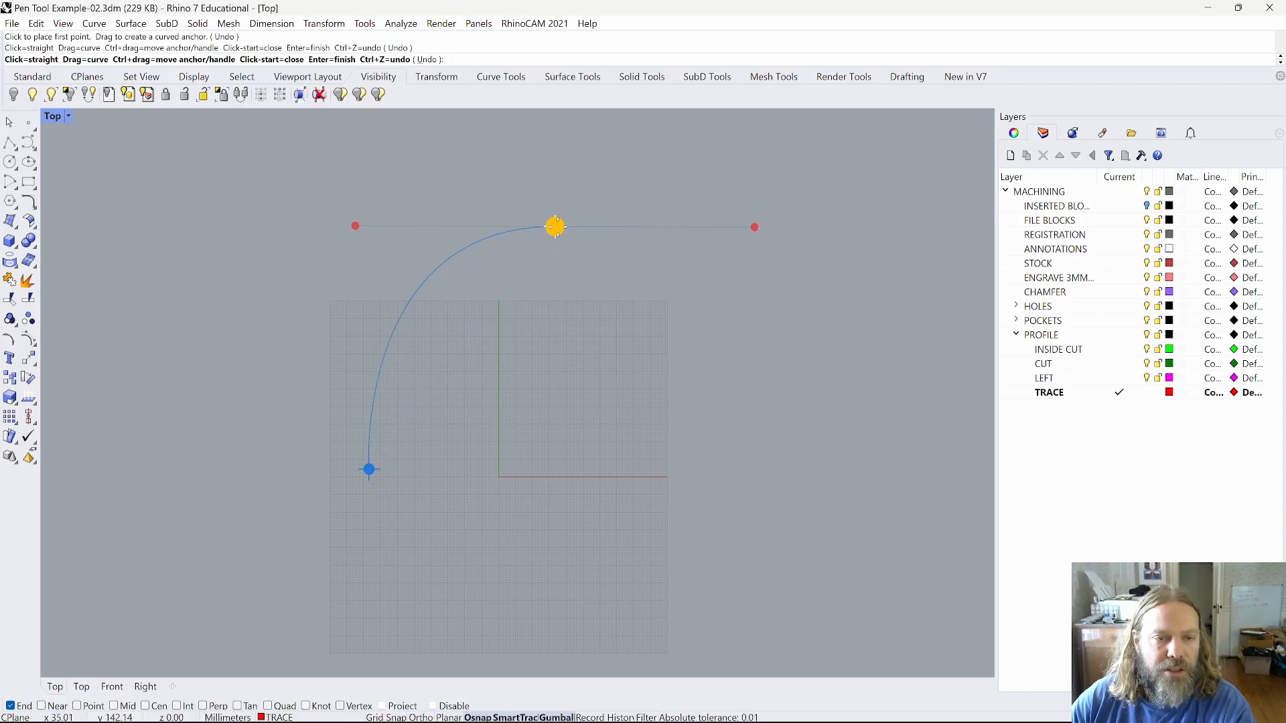
click(566, 411)
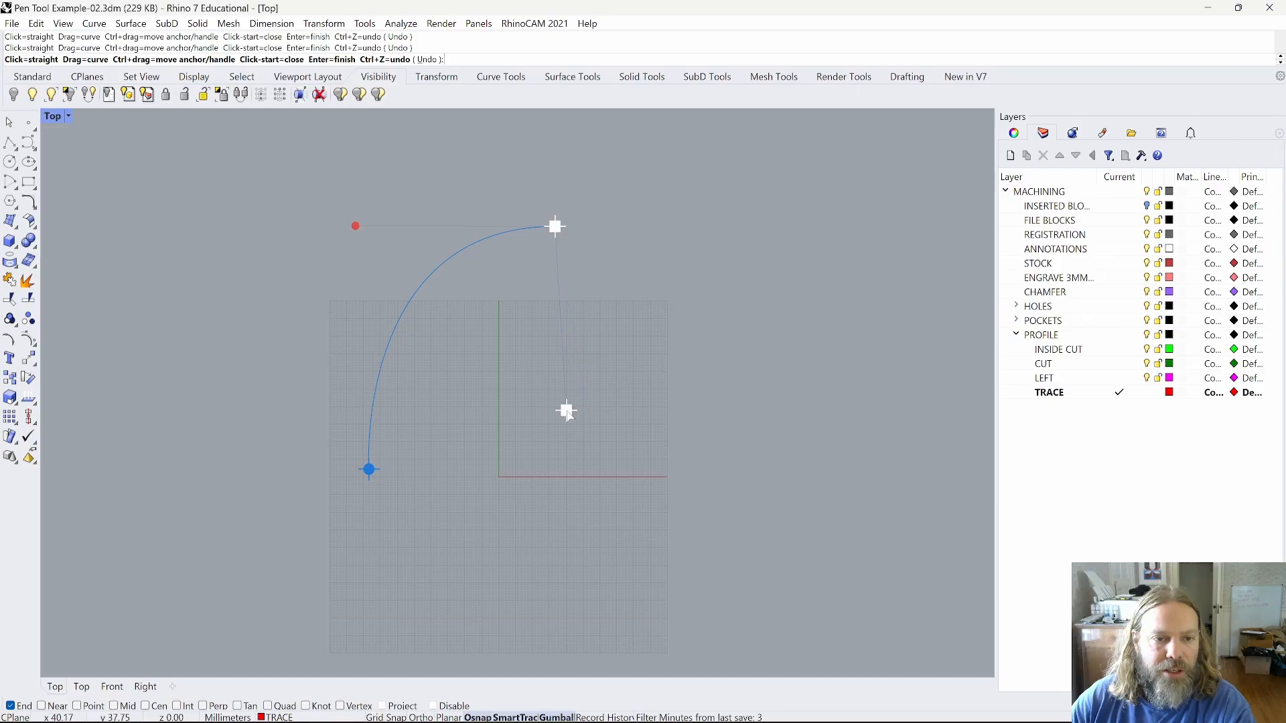
click(739, 256)
Add three curved segments to the open path, removing the outgoing handle of each new smooth anchor so the curves meet at sharp corners.
drag(794, 367, 741, 481)
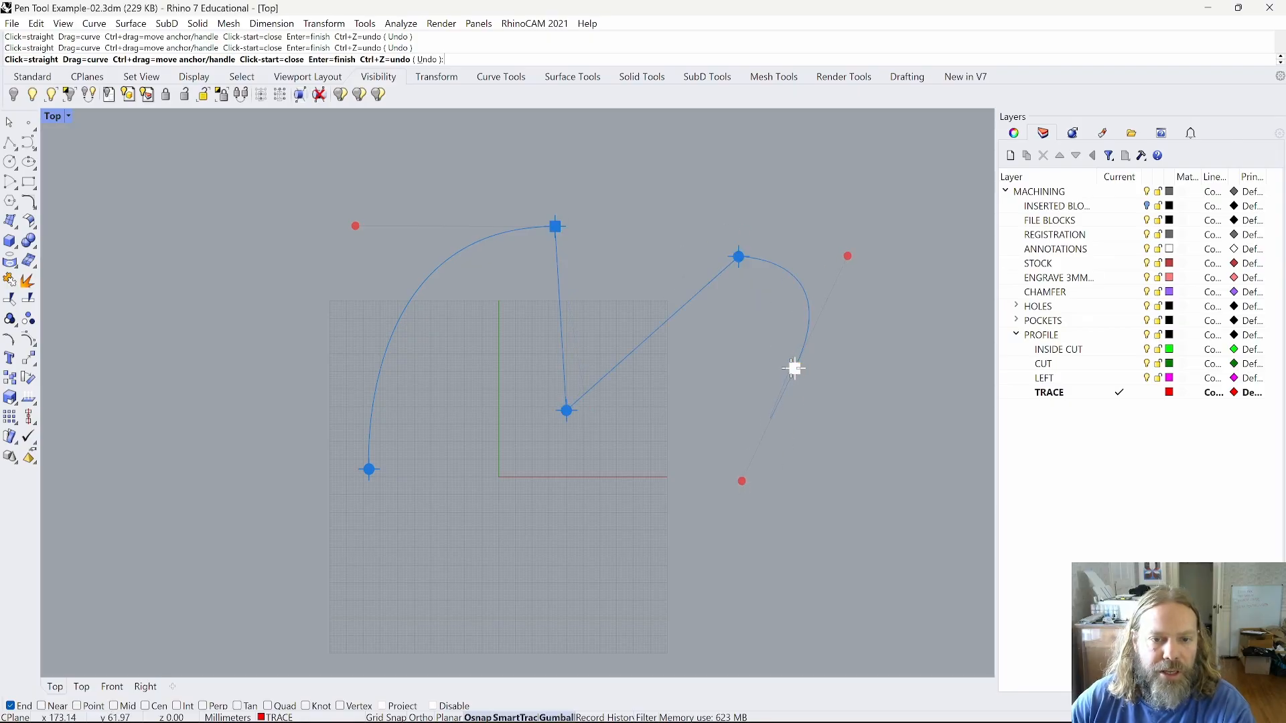
drag(669, 461, 665, 607)
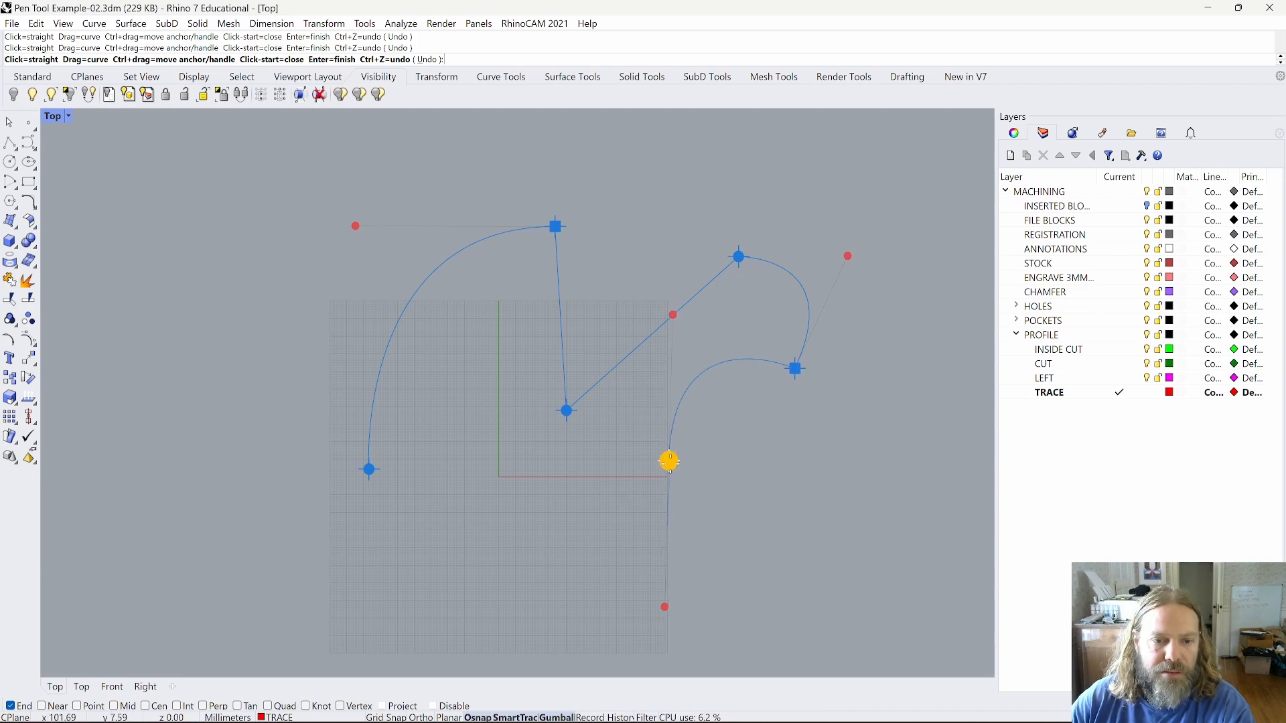
click(669, 461)
drag(805, 469, 860, 540)
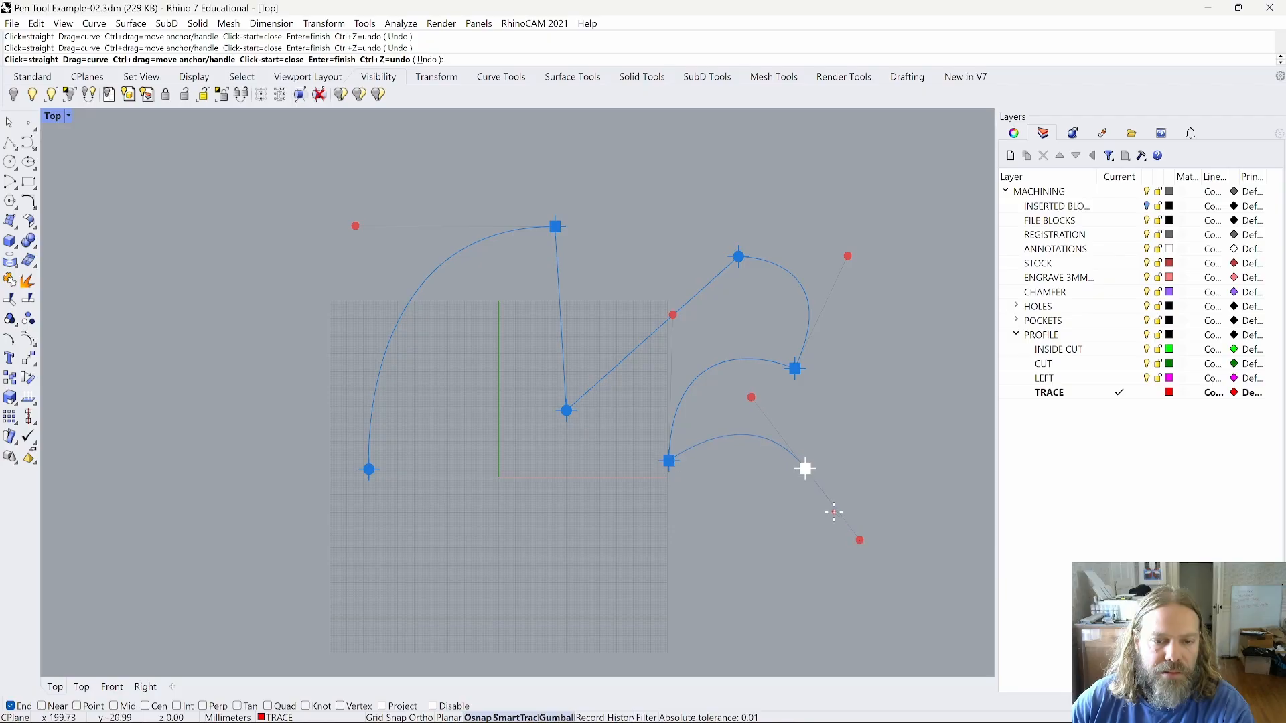
click(806, 469)
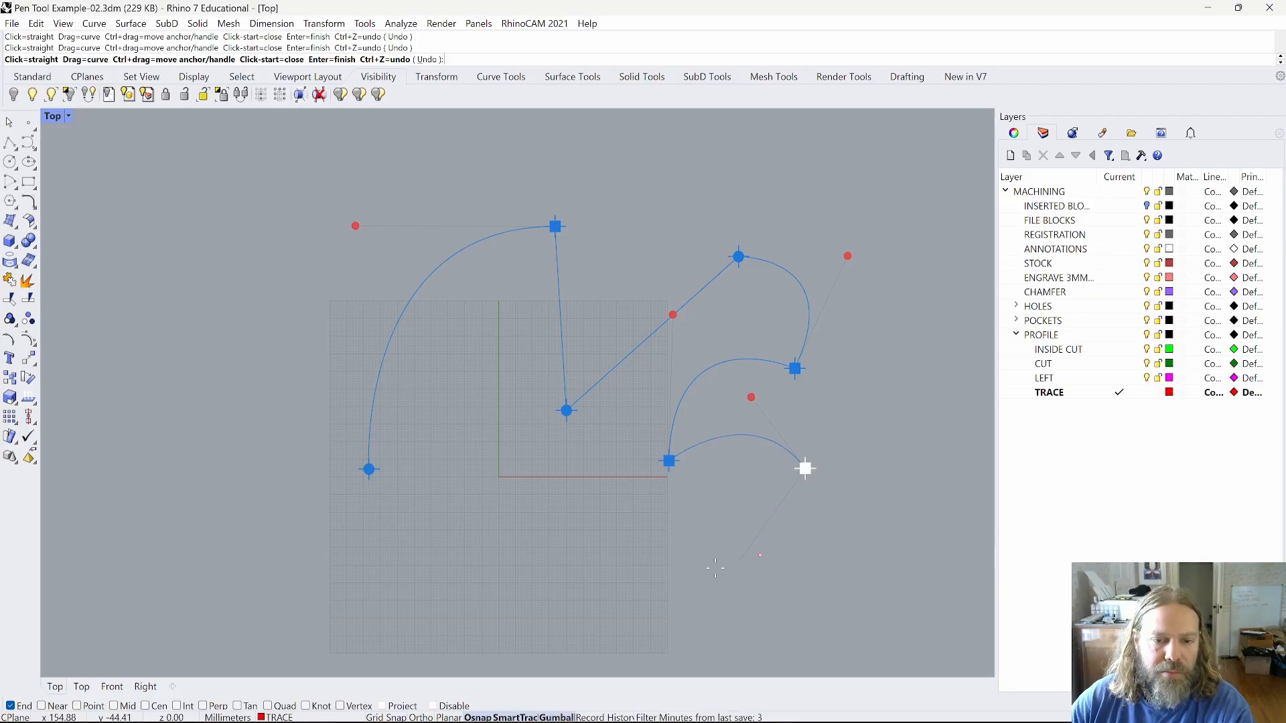
Add a straight segment to a new low anchor, close the path with a straight segment to its start anchor, and finish the curve.
click(627, 597)
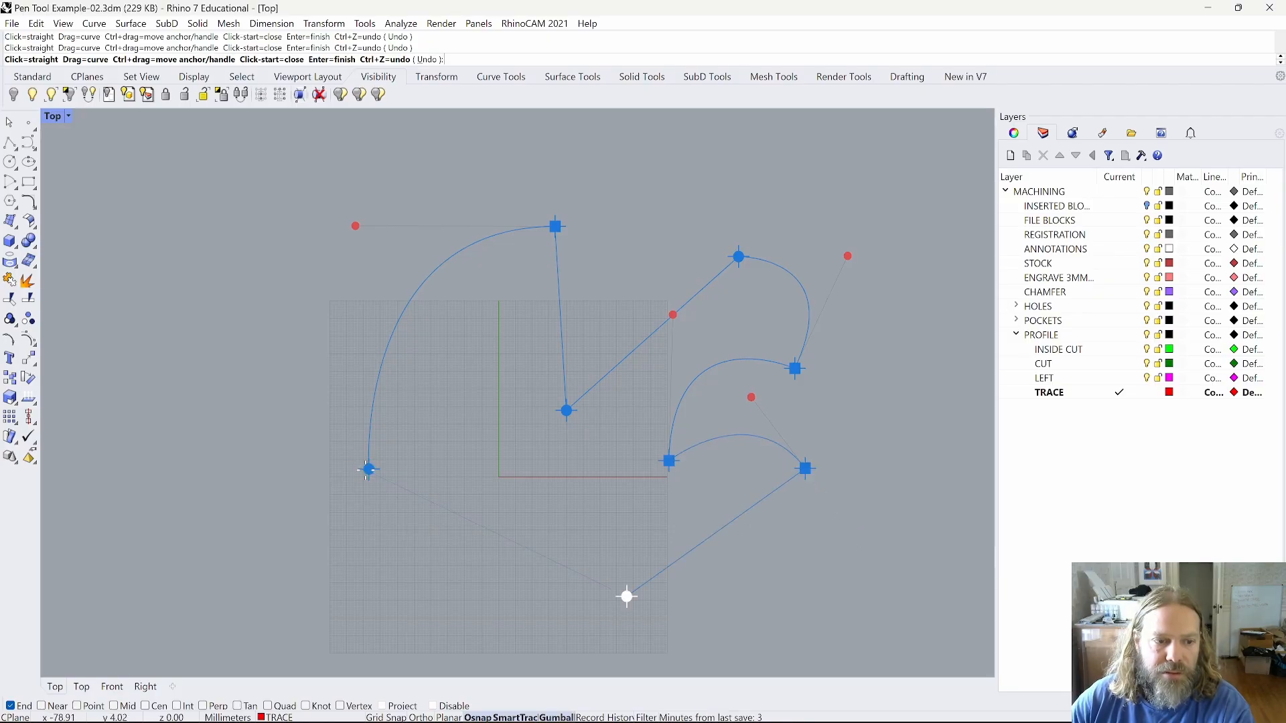
click(369, 470)
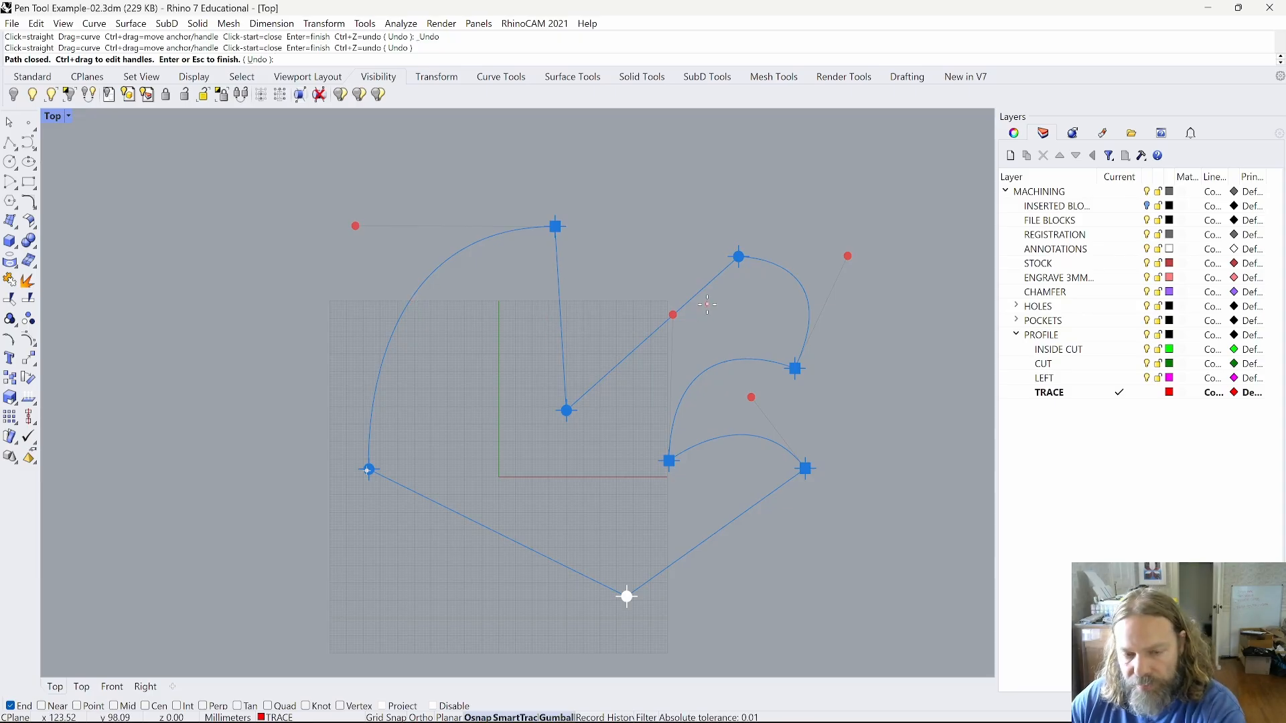
key(Return)
Delete the closed outline that mixes straight and curved segments.
click(667, 323)
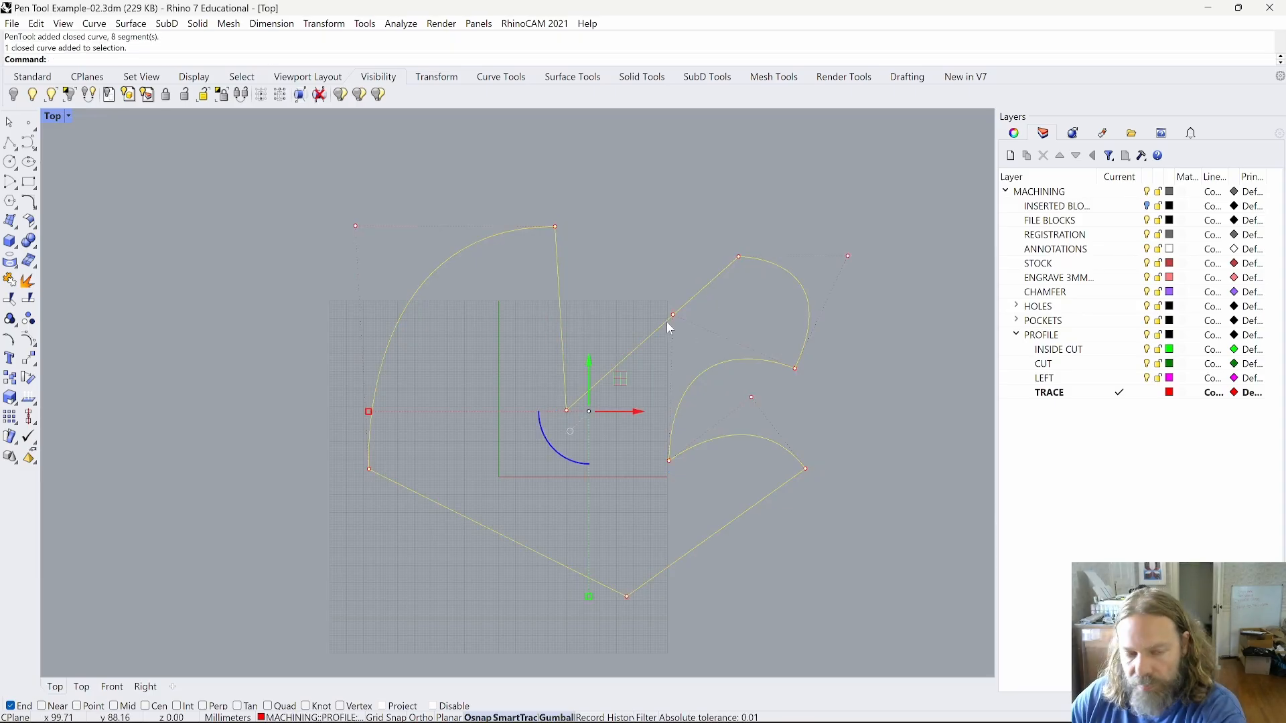
key(Delete)
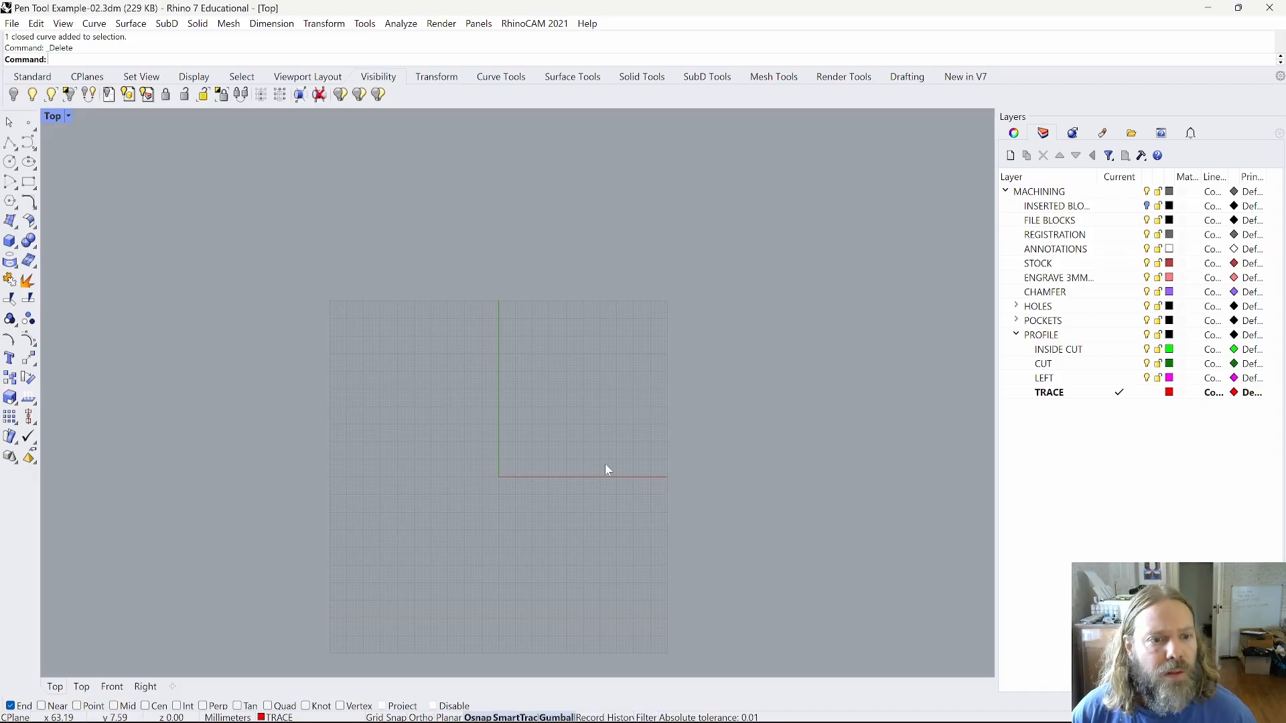
click(35, 151)
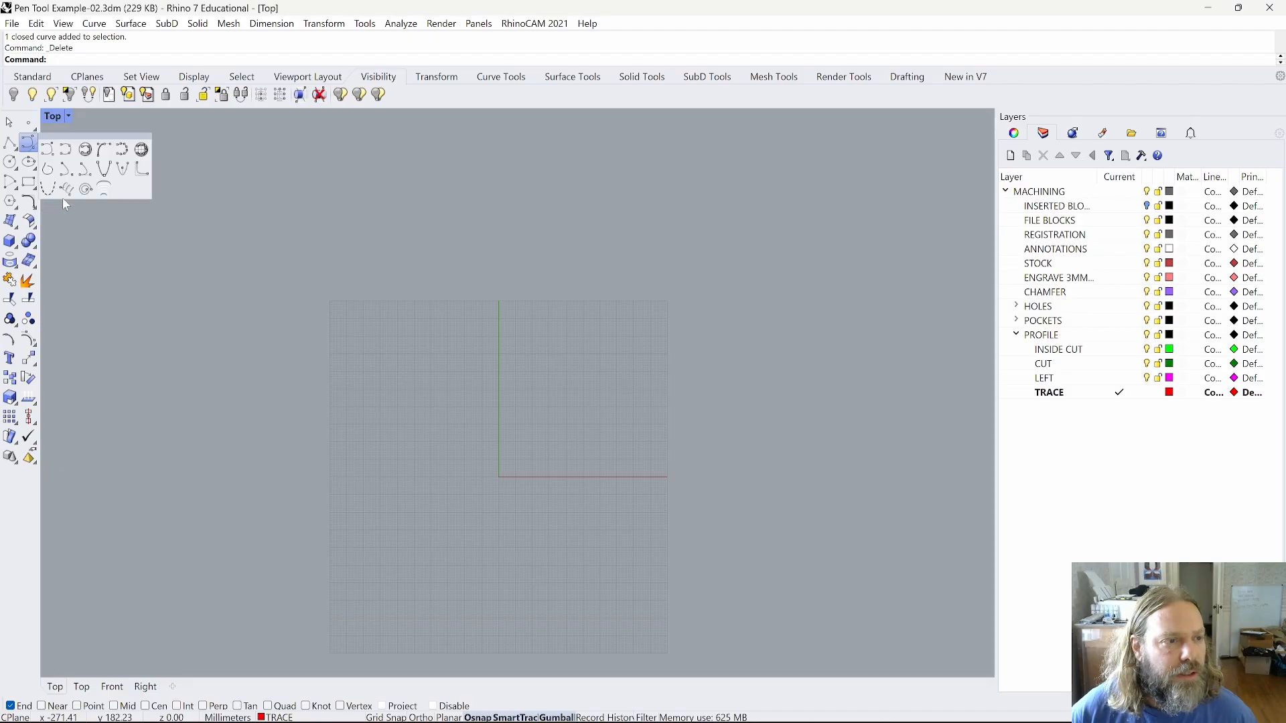
click(8, 144)
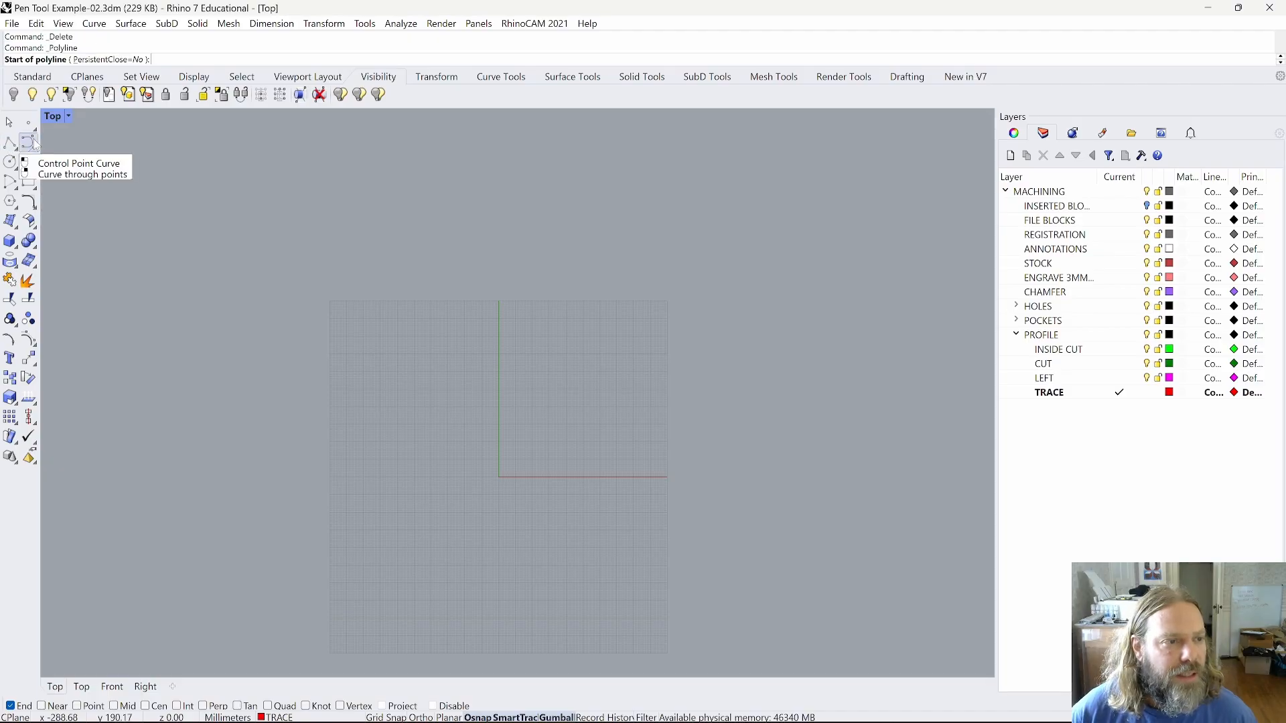
click(36, 144)
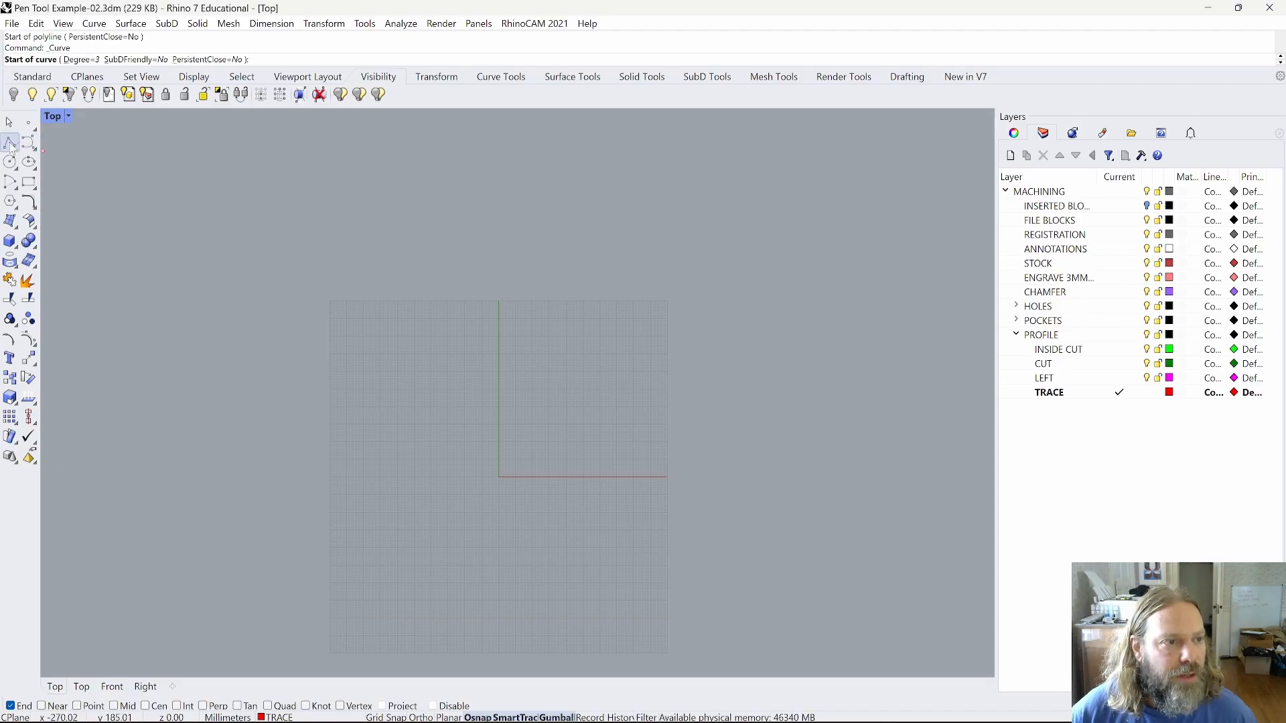
click(10, 146)
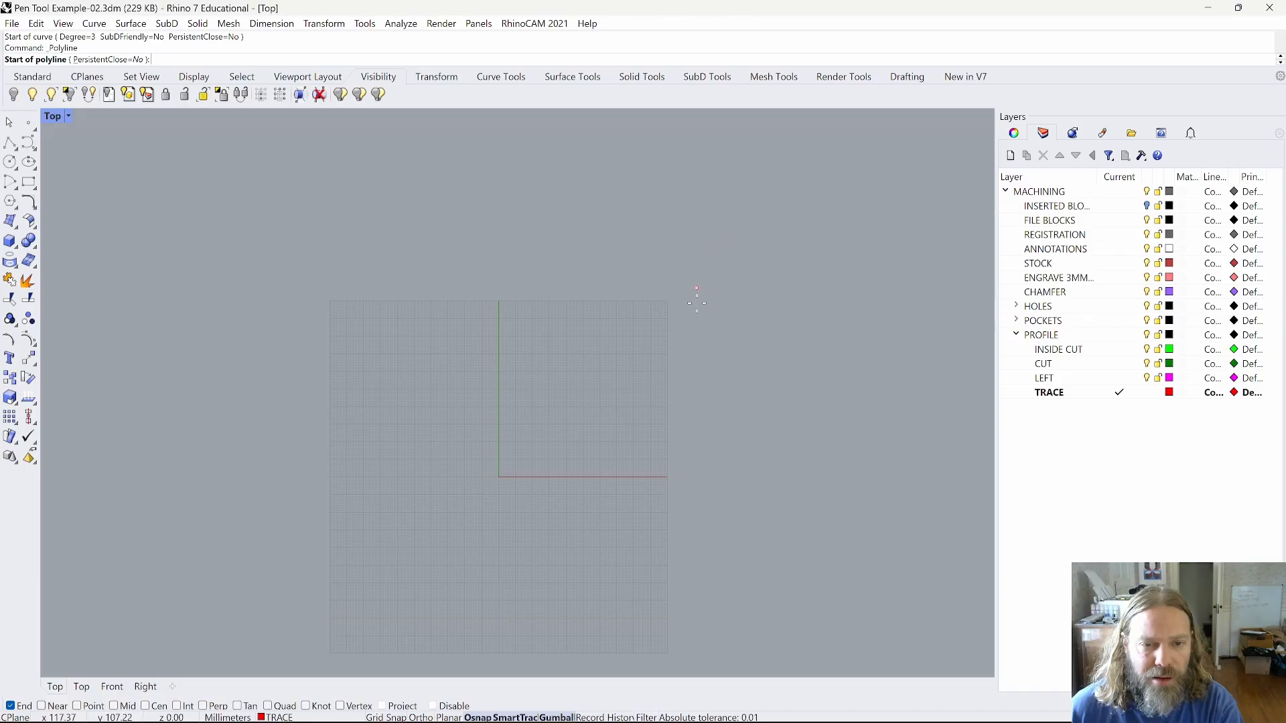
key(Escape)
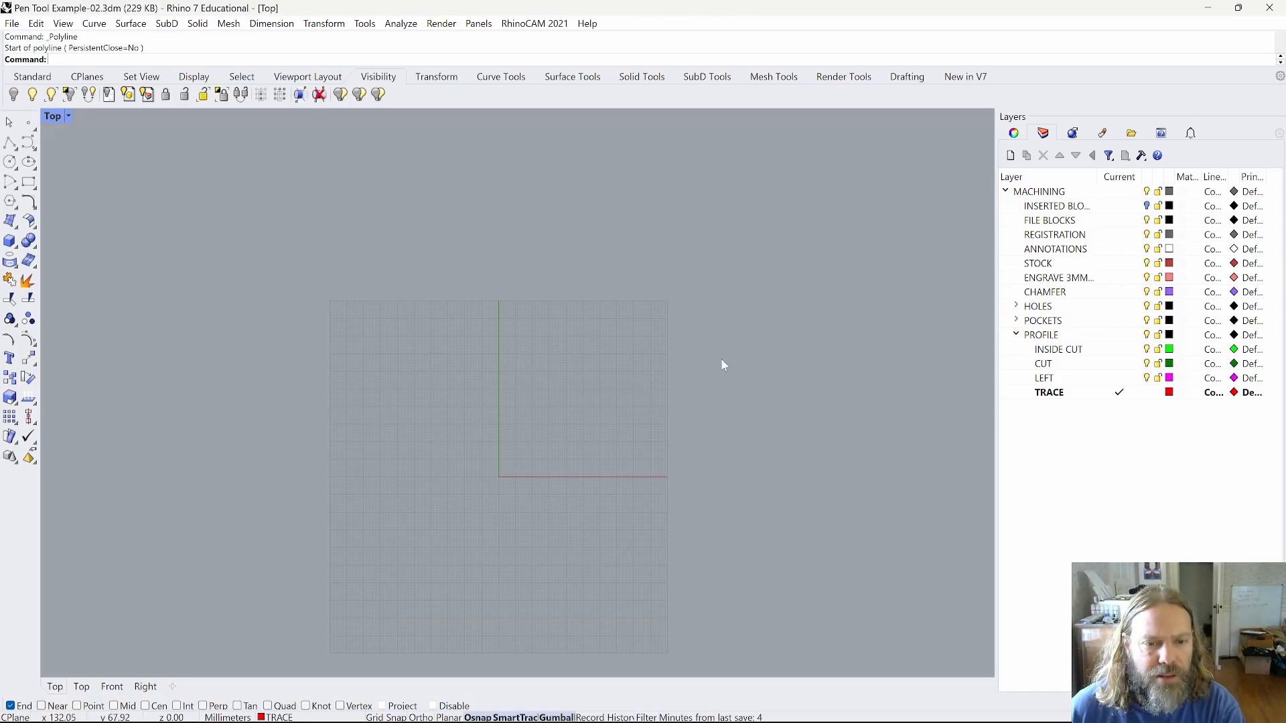
Turn on the first sublayer under MACHINING to show the head silhouette image and frame the whole picture.
scroll(729, 373, down, 3)
right_drag(730, 373, 708, 351)
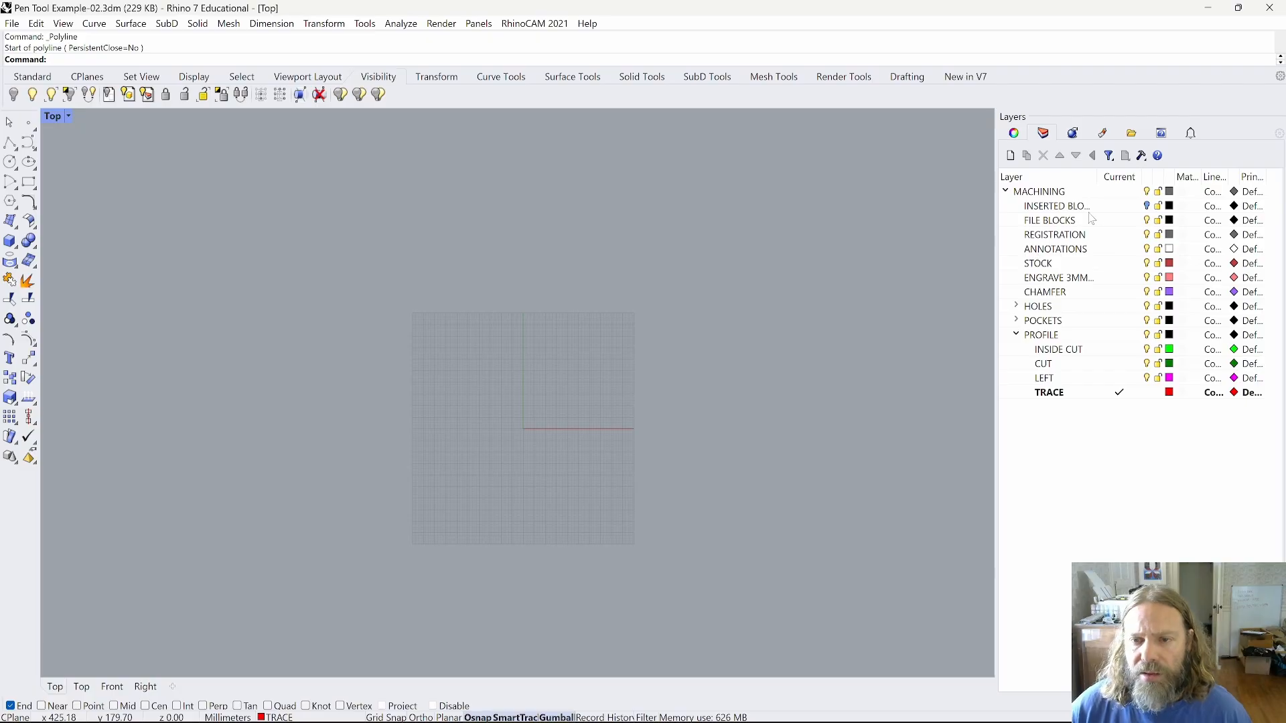
click(1147, 206)
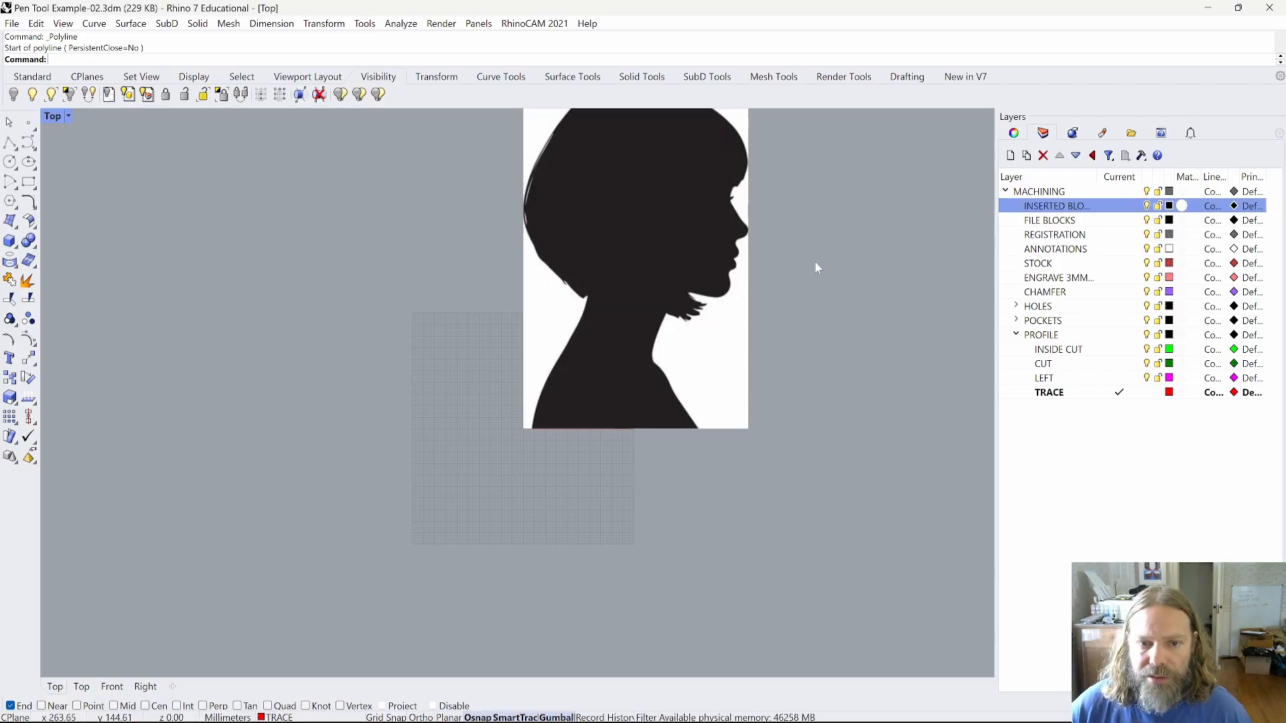
right_drag(830, 275, 729, 403)
scroll(701, 462, up, 3)
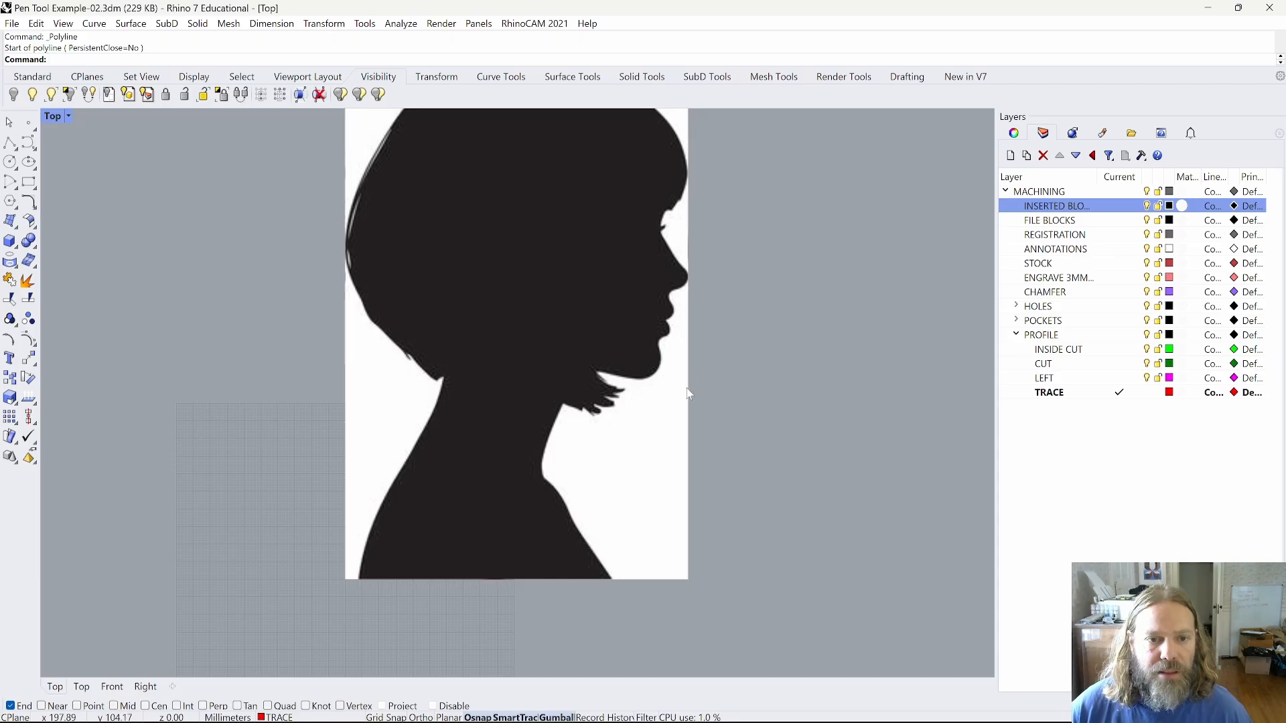
scroll(663, 499, down, 2)
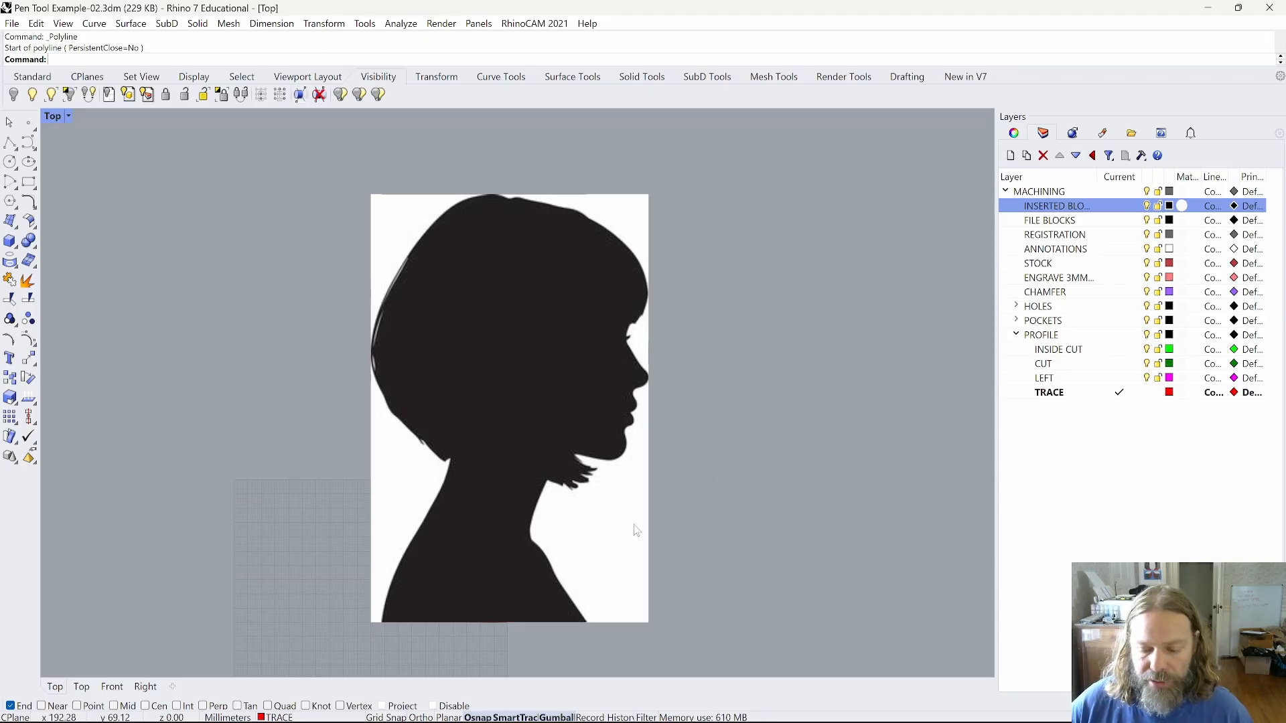
Start a new PenTool path with a straight segment along the silhouette's base, from the back corner to the front corner.
text(PenTool)
key(Return)
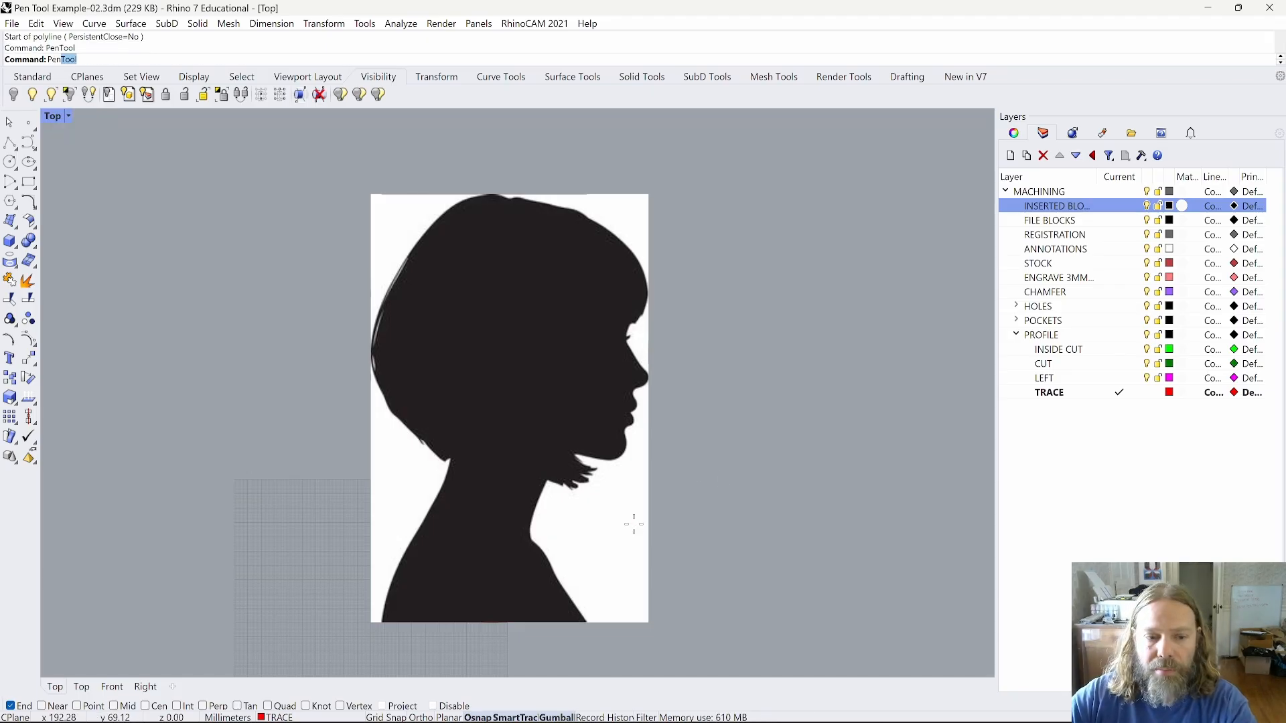
scroll(515, 617, up, 3)
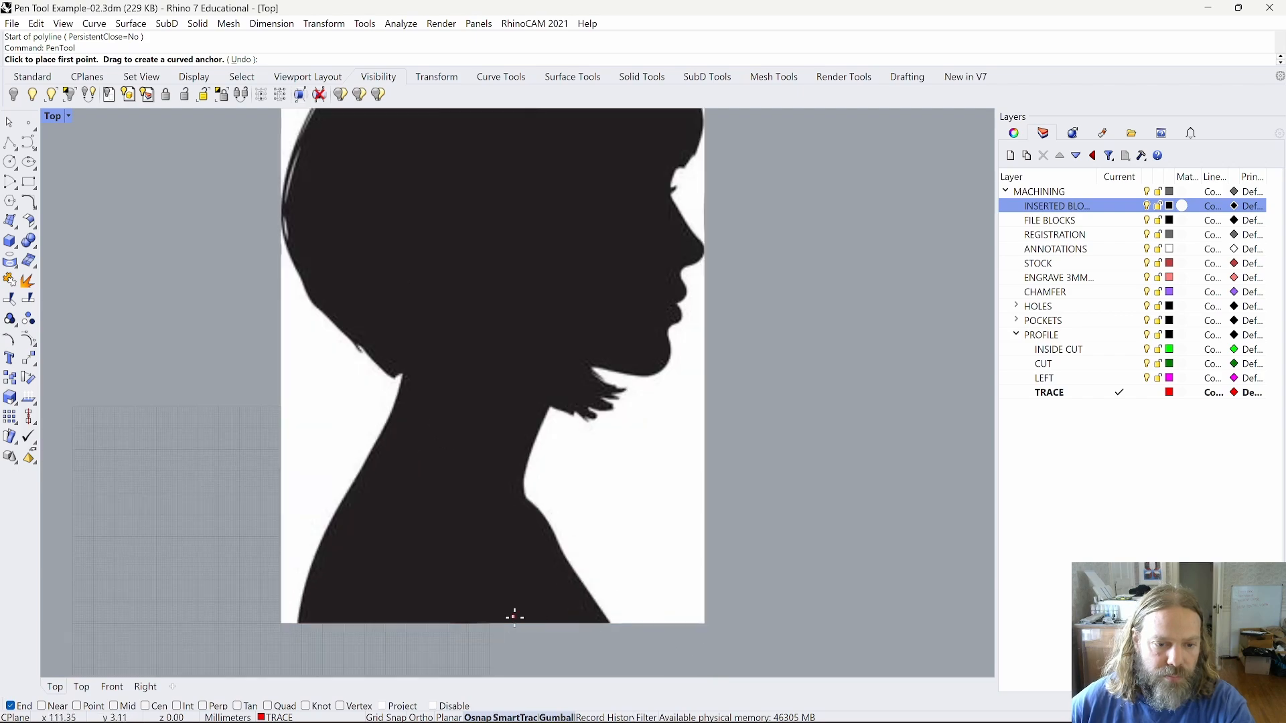
scroll(514, 617, up, 8)
right_drag(697, 529, 827, 406)
scroll(810, 422, down, 5)
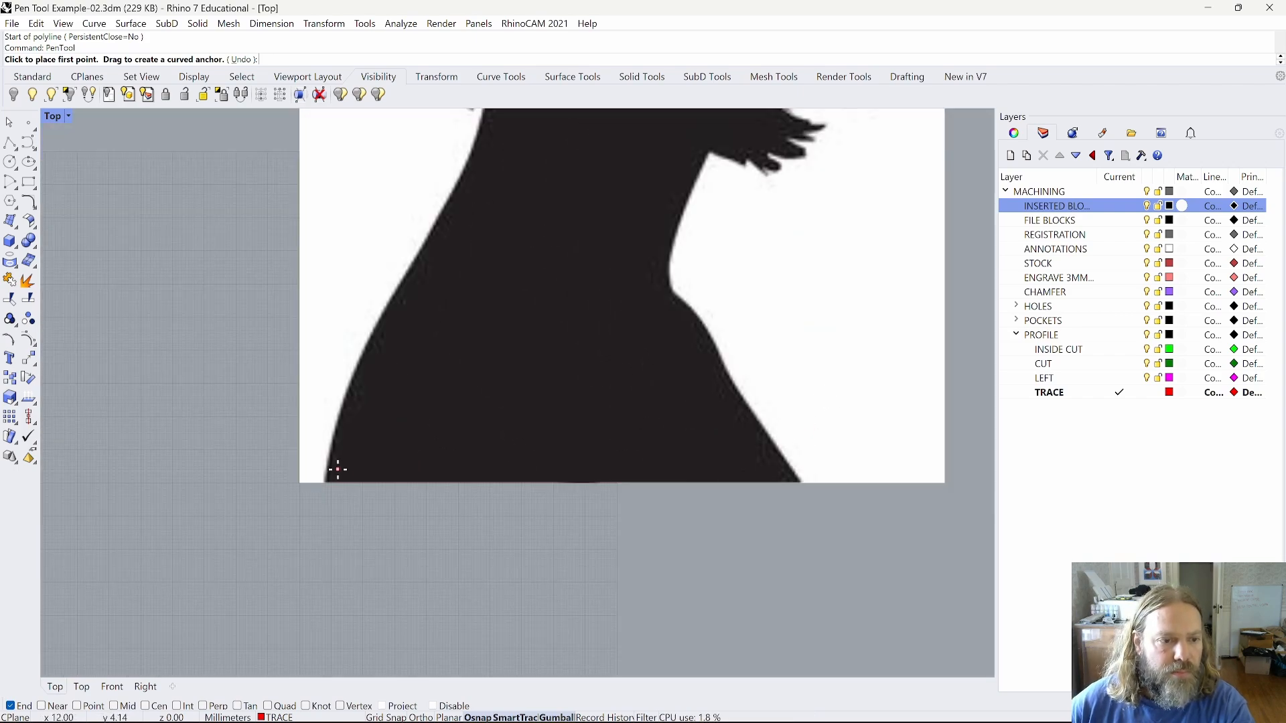
click(329, 482)
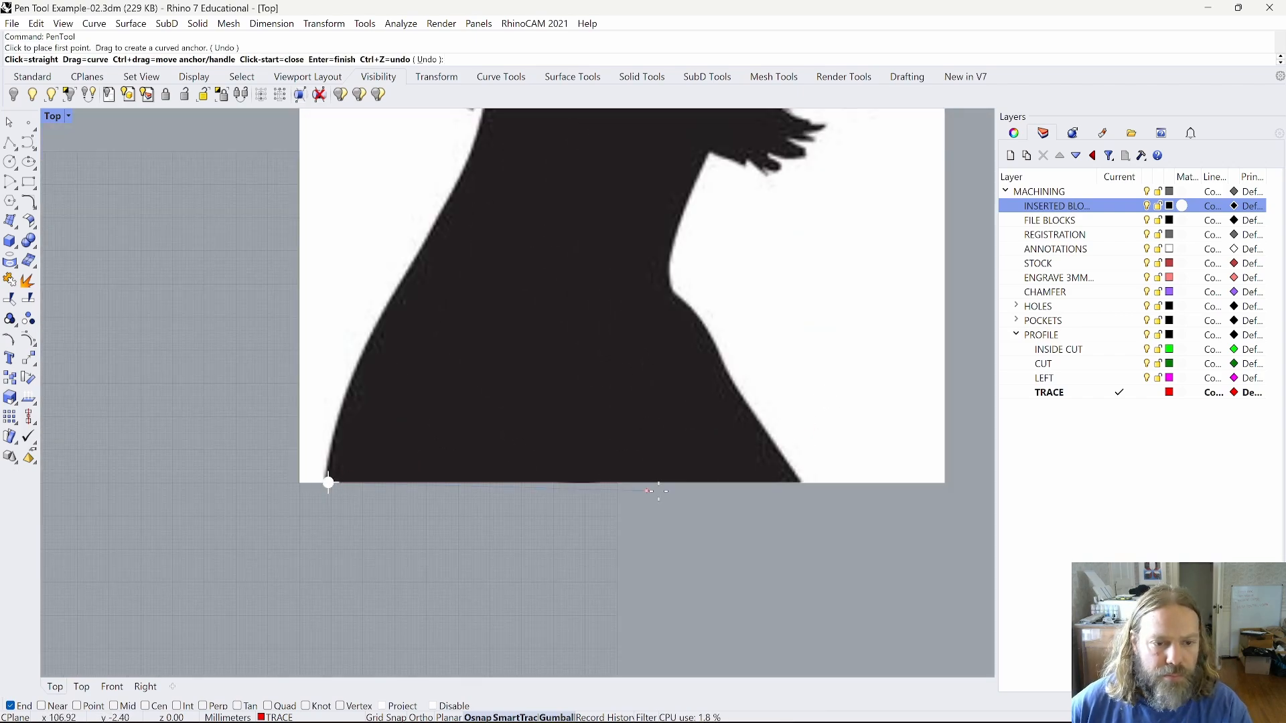
click(799, 482)
Trace the silhouette's chest and front of the neck with smooth anchors, ending at a corner anchor where the neck meets the hair.
scroll(737, 419, up, 3)
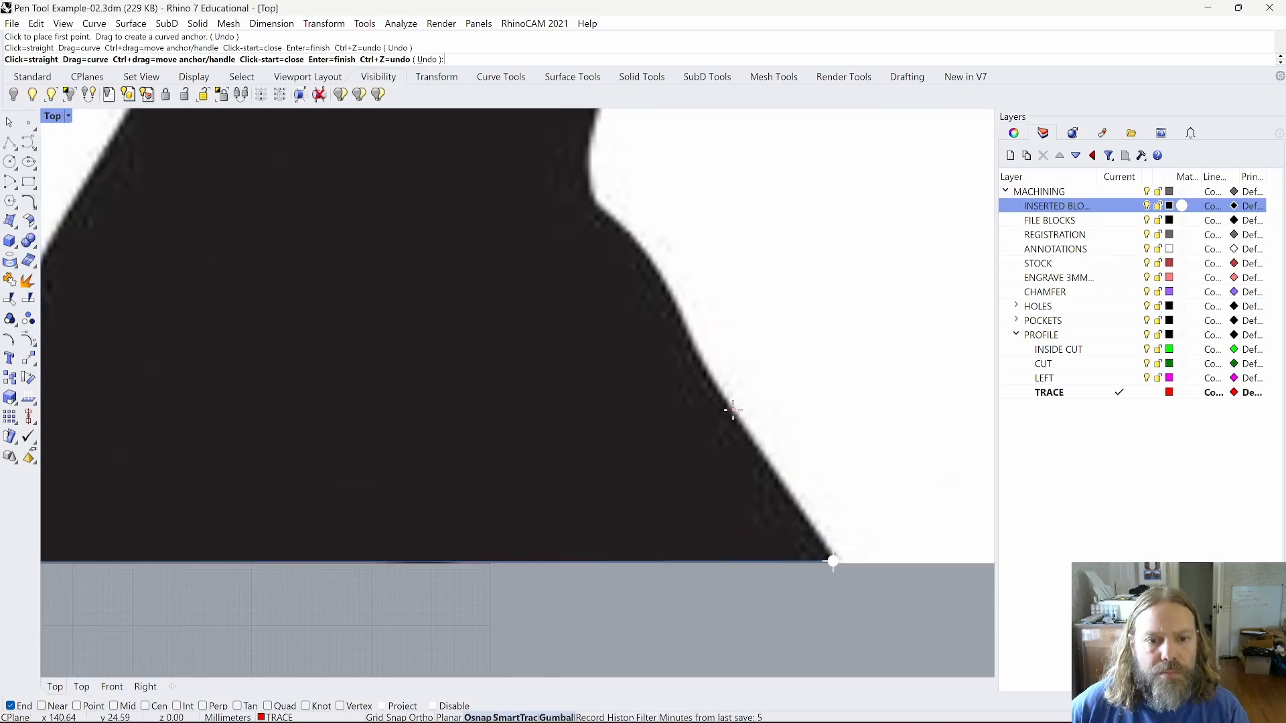
drag(733, 410, 699, 361)
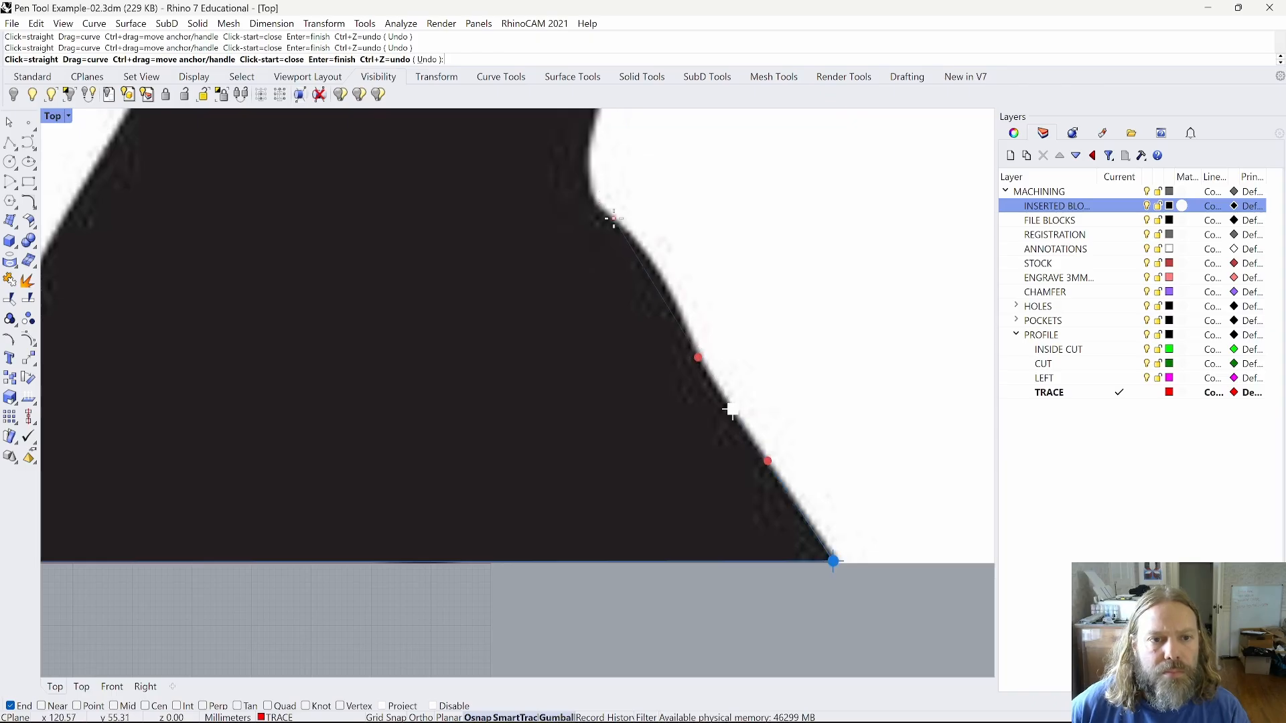
drag(613, 220, 583, 193)
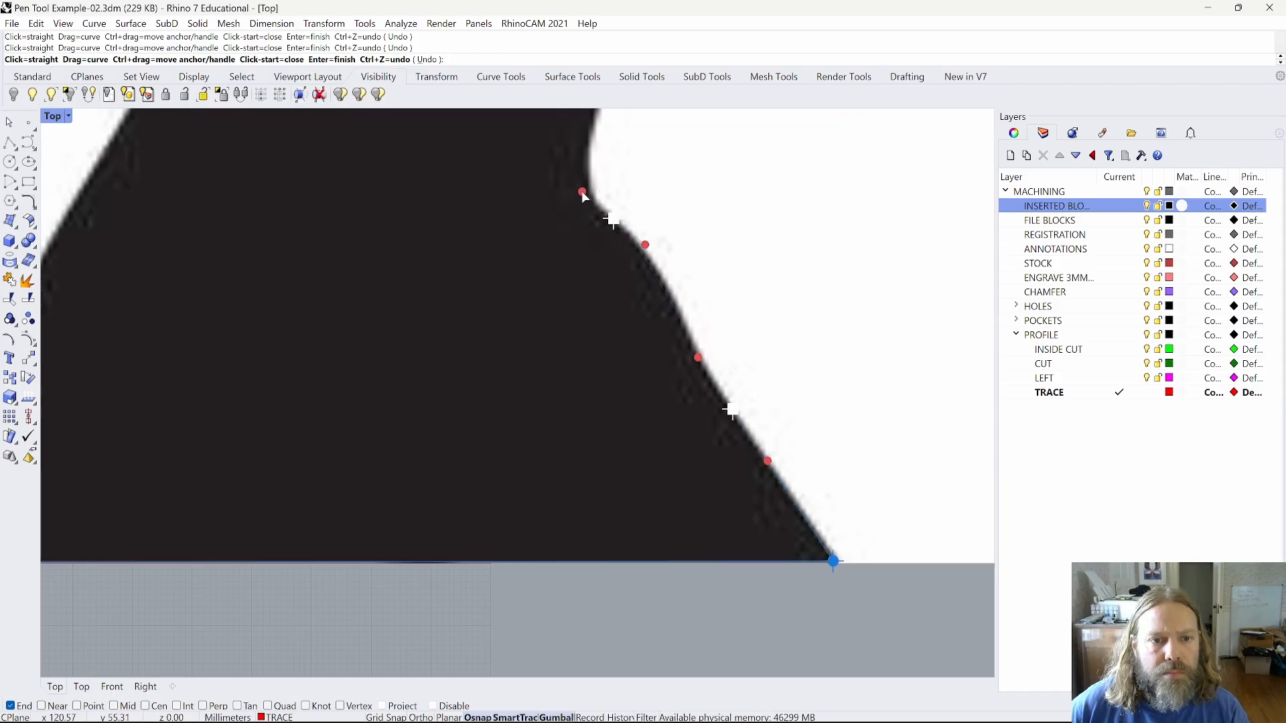
scroll(607, 387, up, 3)
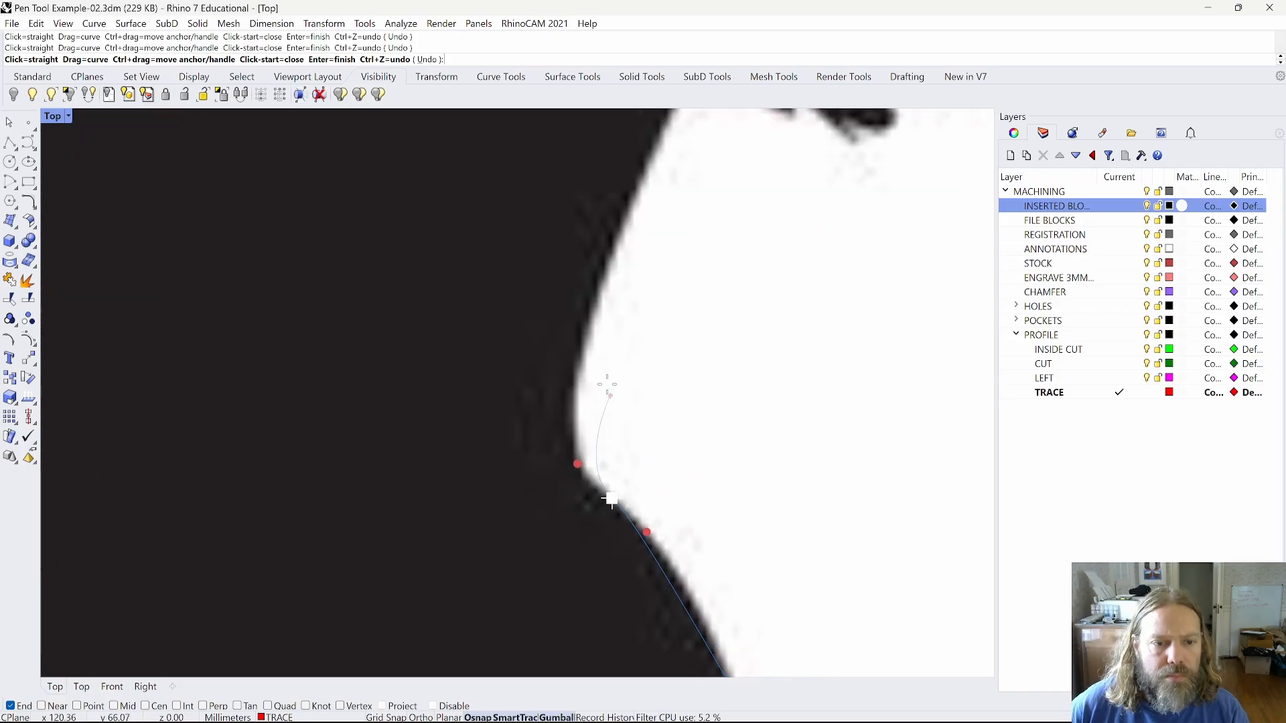
scroll(607, 387, up, 2)
drag(608, 233, 665, 69)
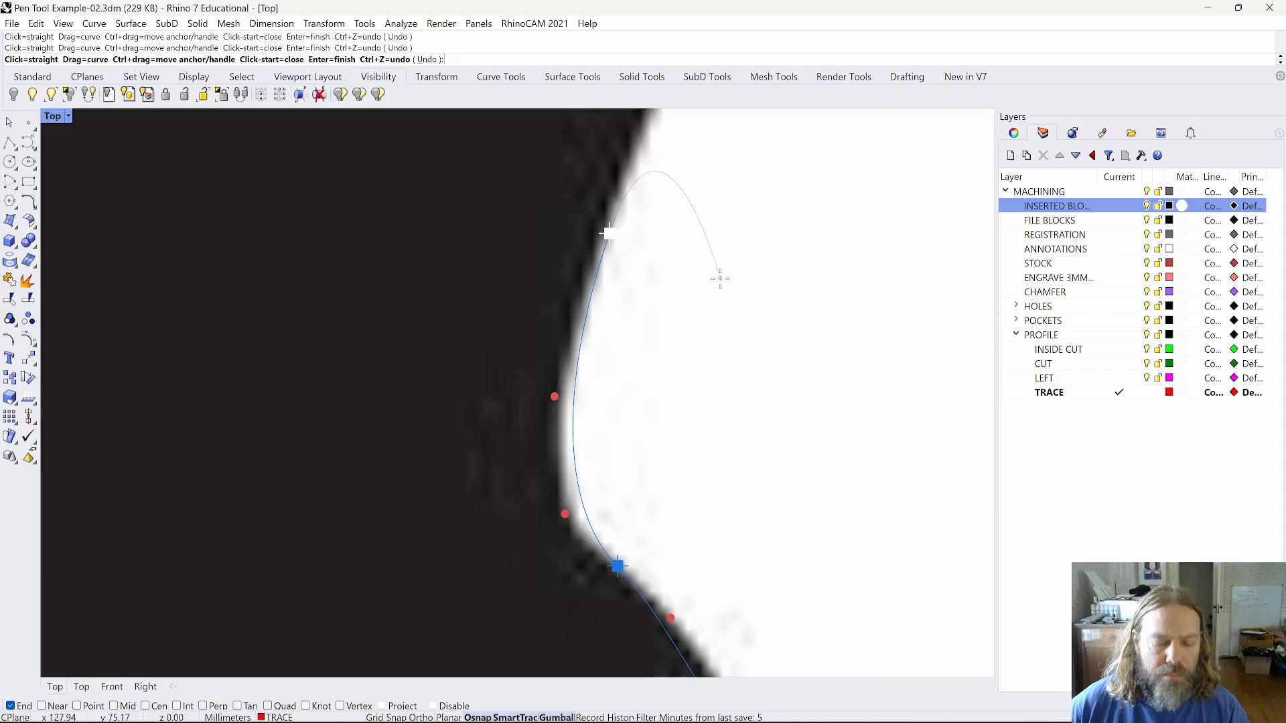
right_drag(778, 266, 657, 557)
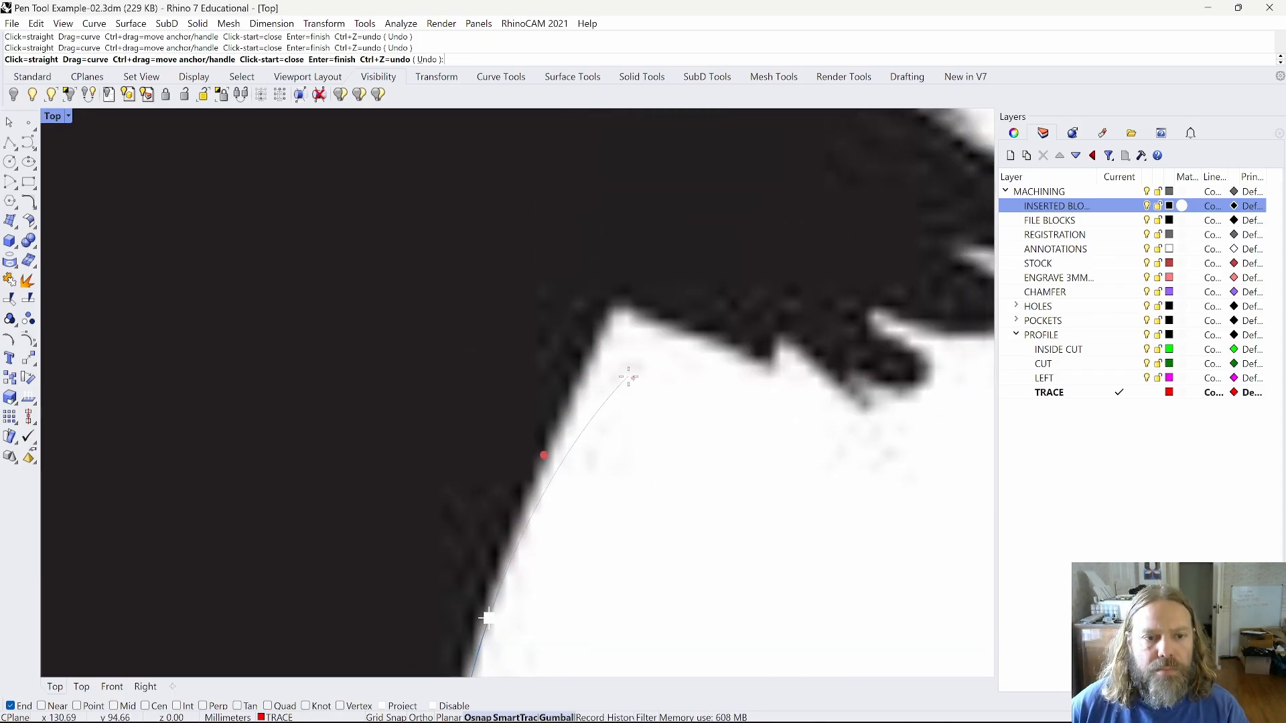
right_drag(628, 376, 622, 350)
click(612, 282)
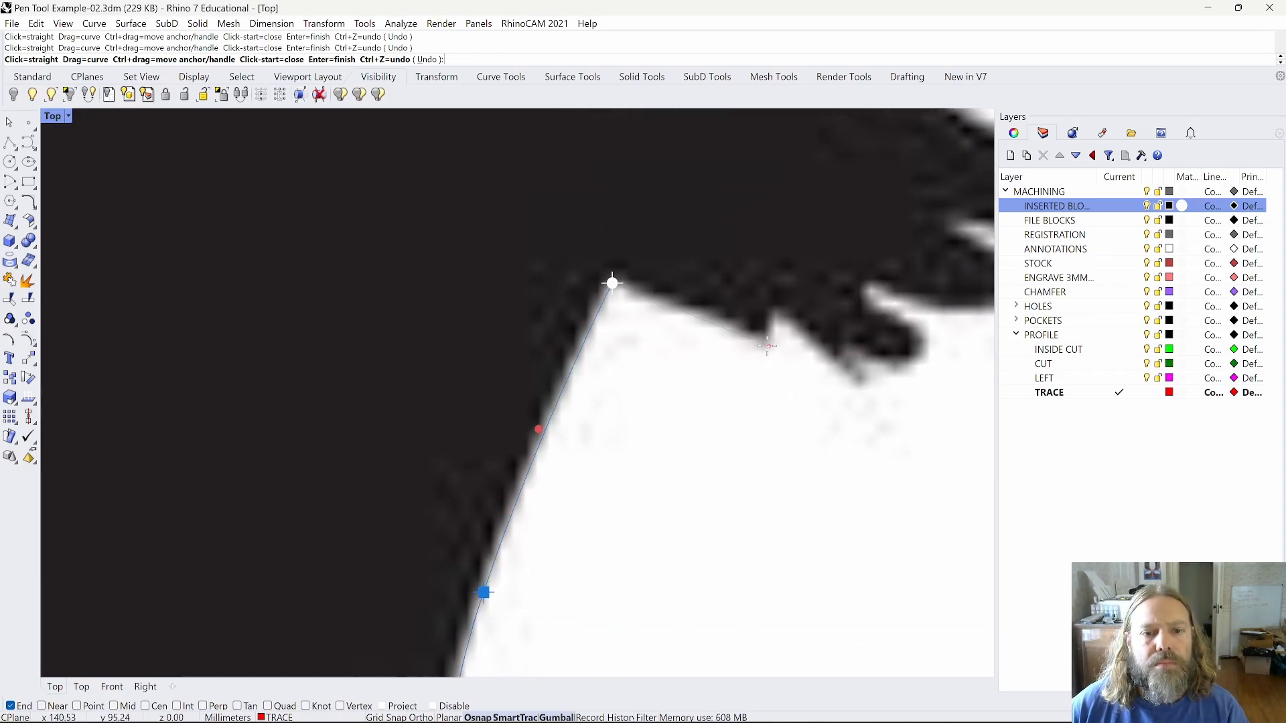
Trace the first jagged hair notches in front of the neck with corner anchors, and the adjoining rounded strand with smooth anchors.
drag(768, 346, 770, 301)
click(775, 313)
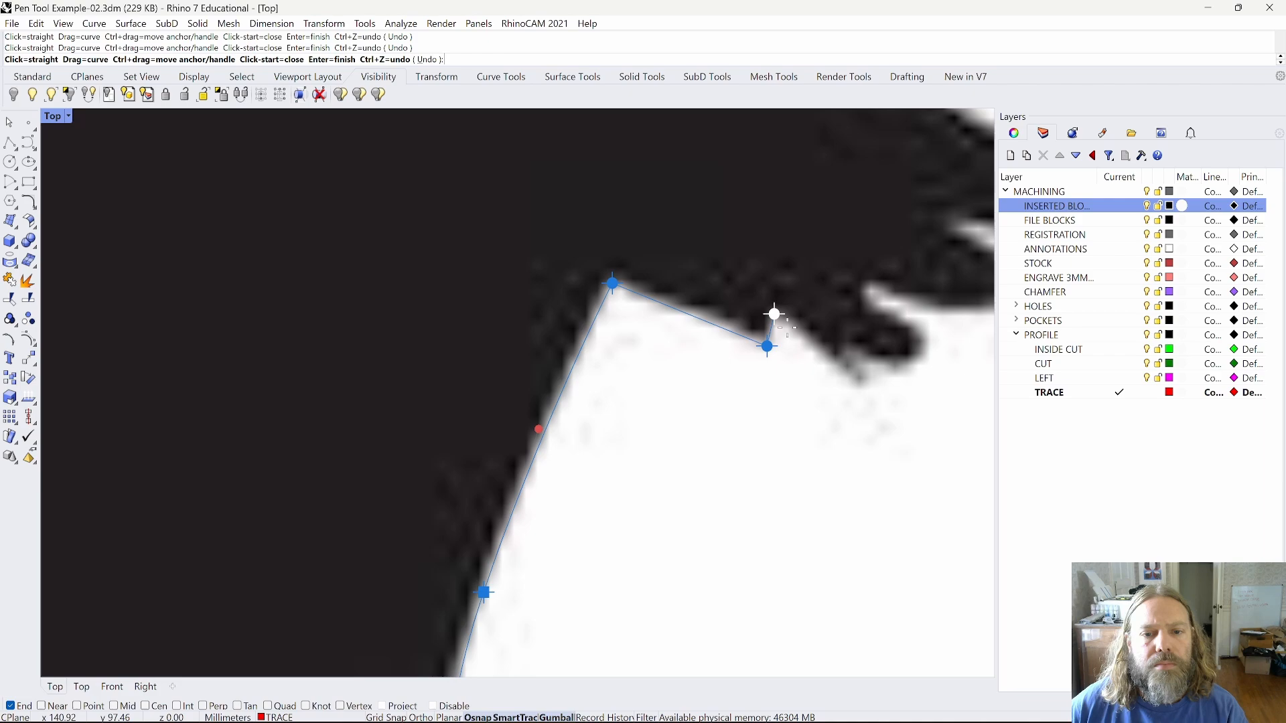
click(863, 387)
click(843, 348)
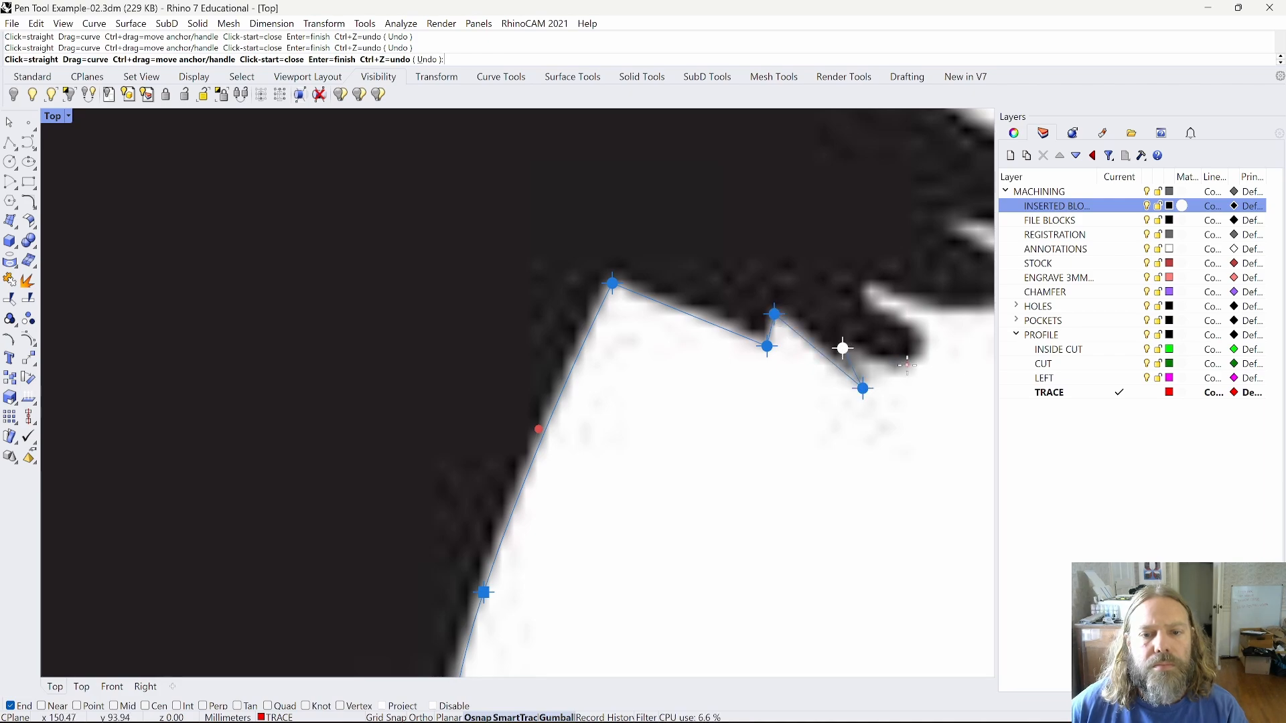
drag(907, 366, 939, 362)
drag(885, 309, 941, 303)
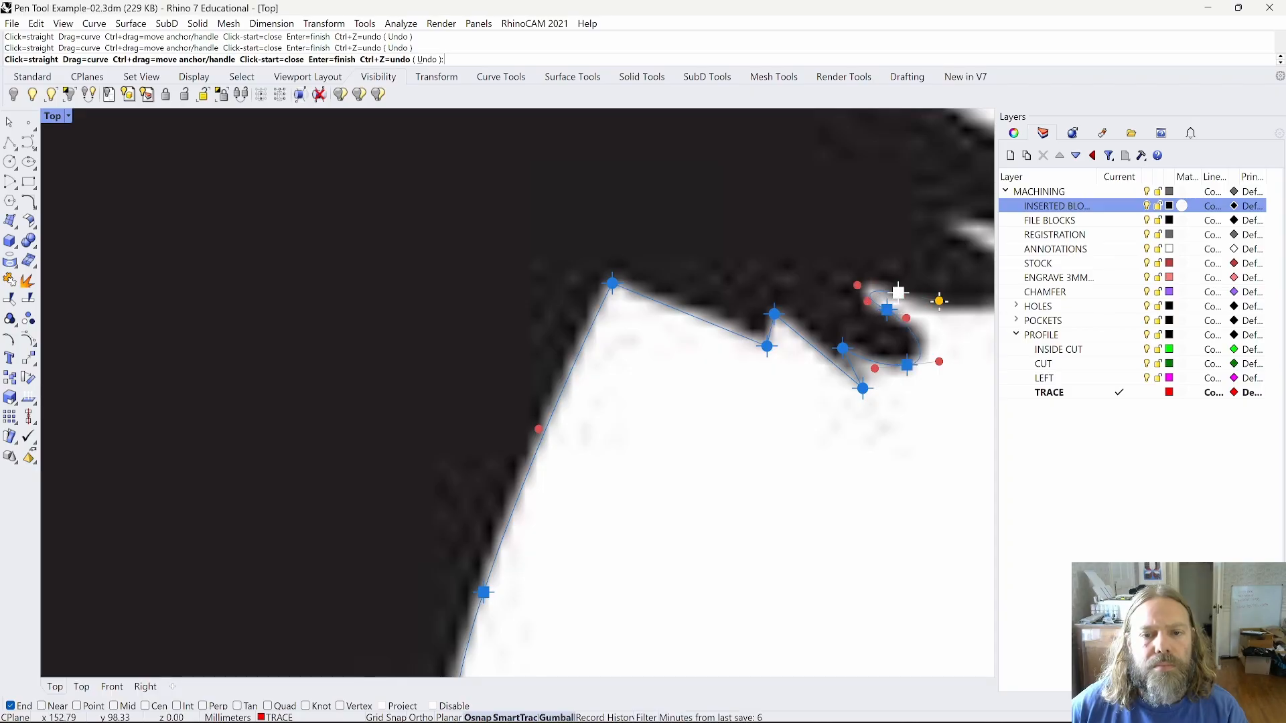
Trace the next three pointed hair strands below the chin, using smooth anchors on rounded edges and corner anchors in the notches.
right_drag(944, 308, 809, 425)
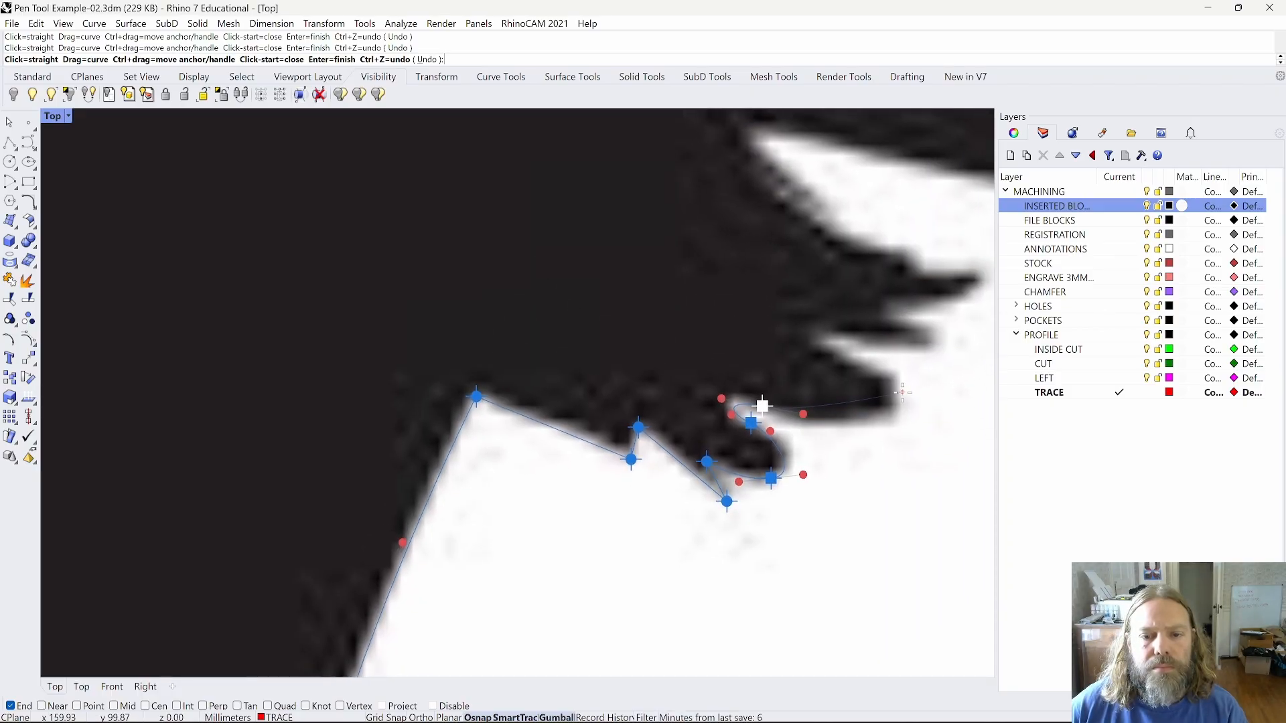
drag(909, 399, 906, 379)
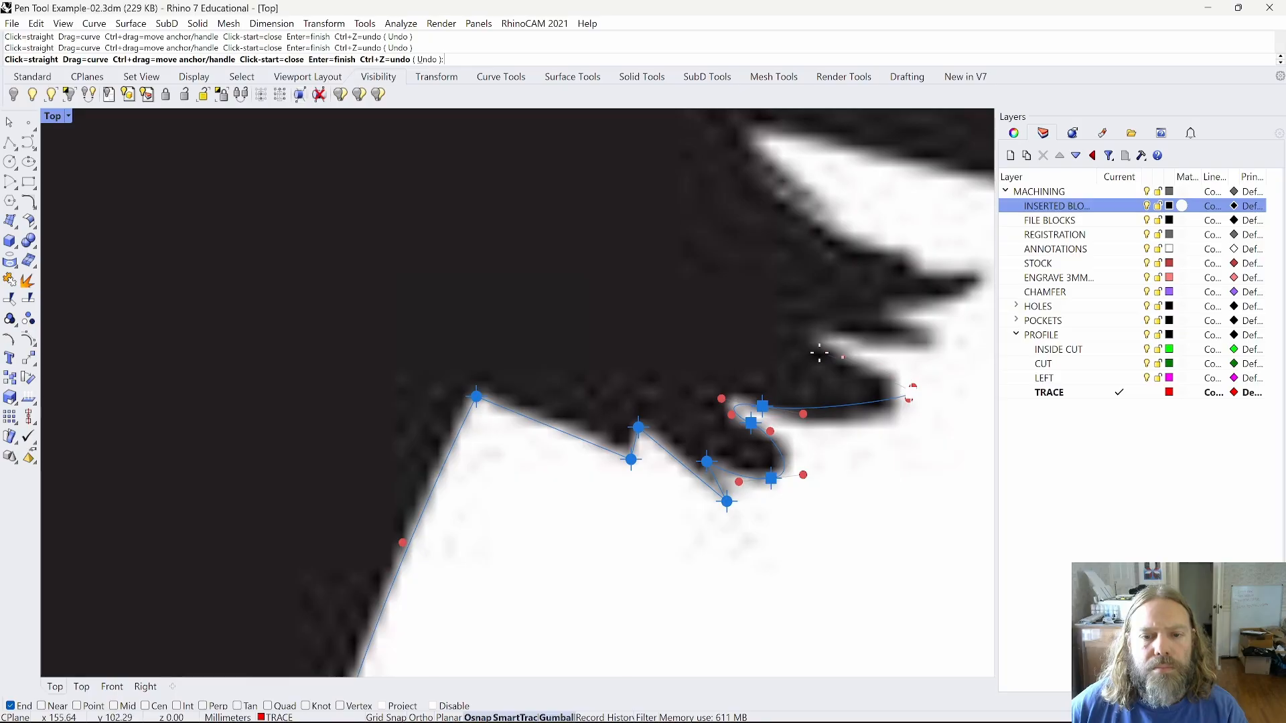
click(823, 346)
click(943, 348)
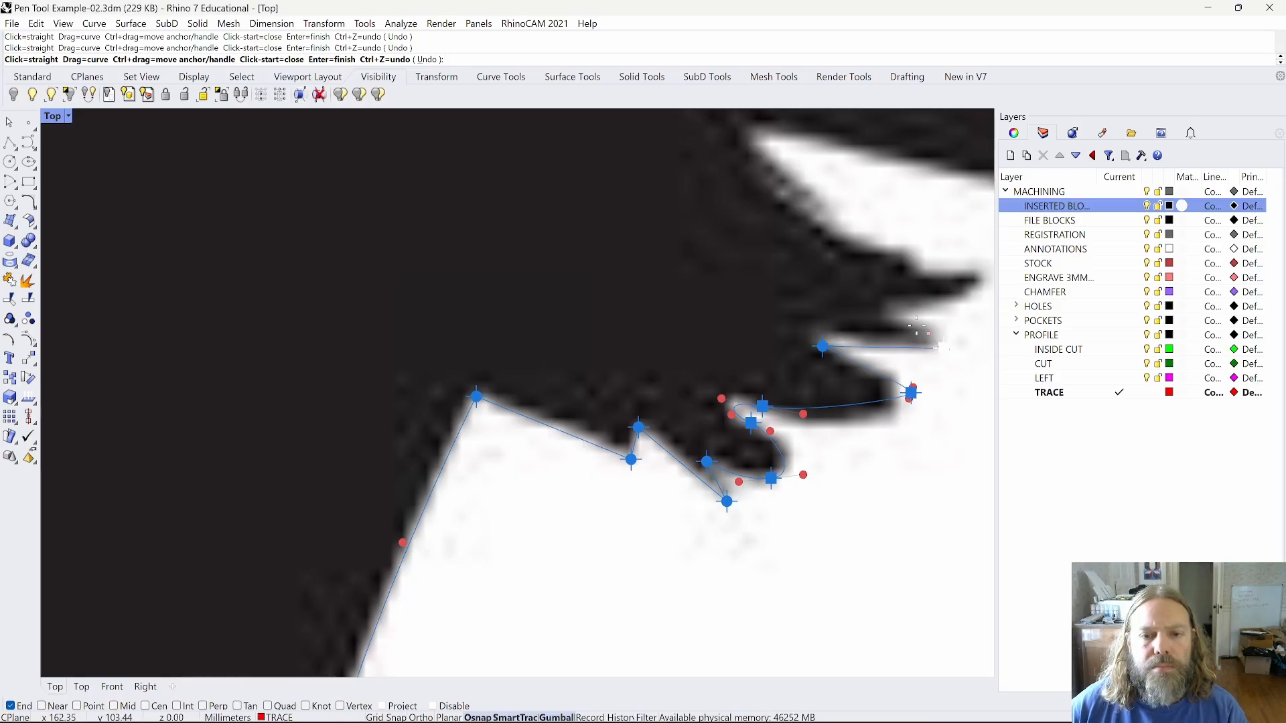
click(889, 314)
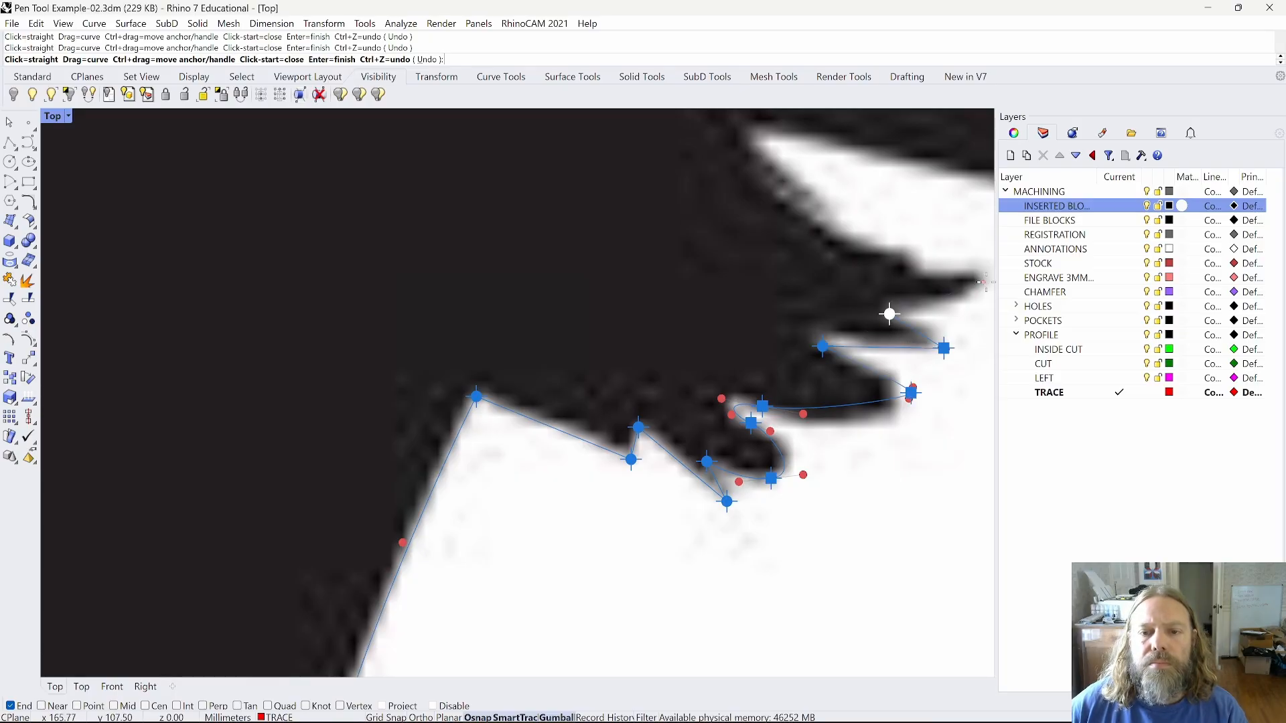
drag(976, 287, 993, 264)
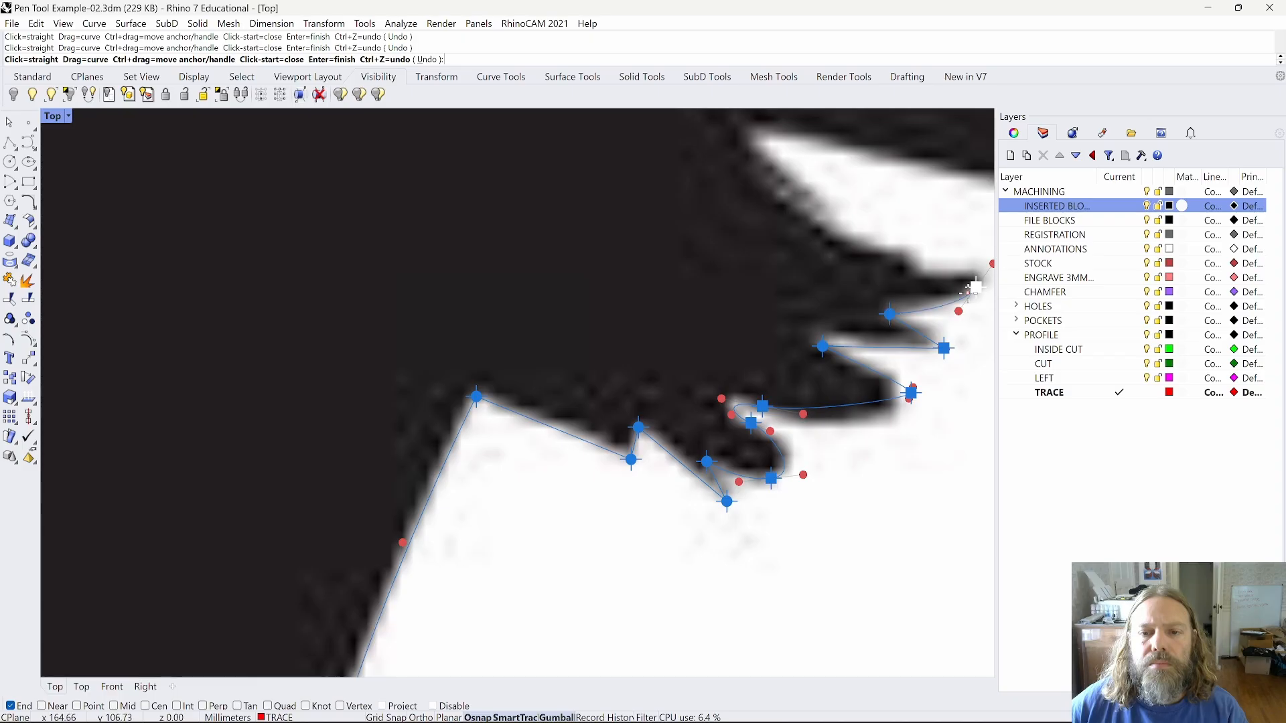
Trace the uppermost strand's curve to a corner anchor at the inner point under the jaw, then the jaw's underside with a smooth anchor.
right_drag(798, 227, 785, 357)
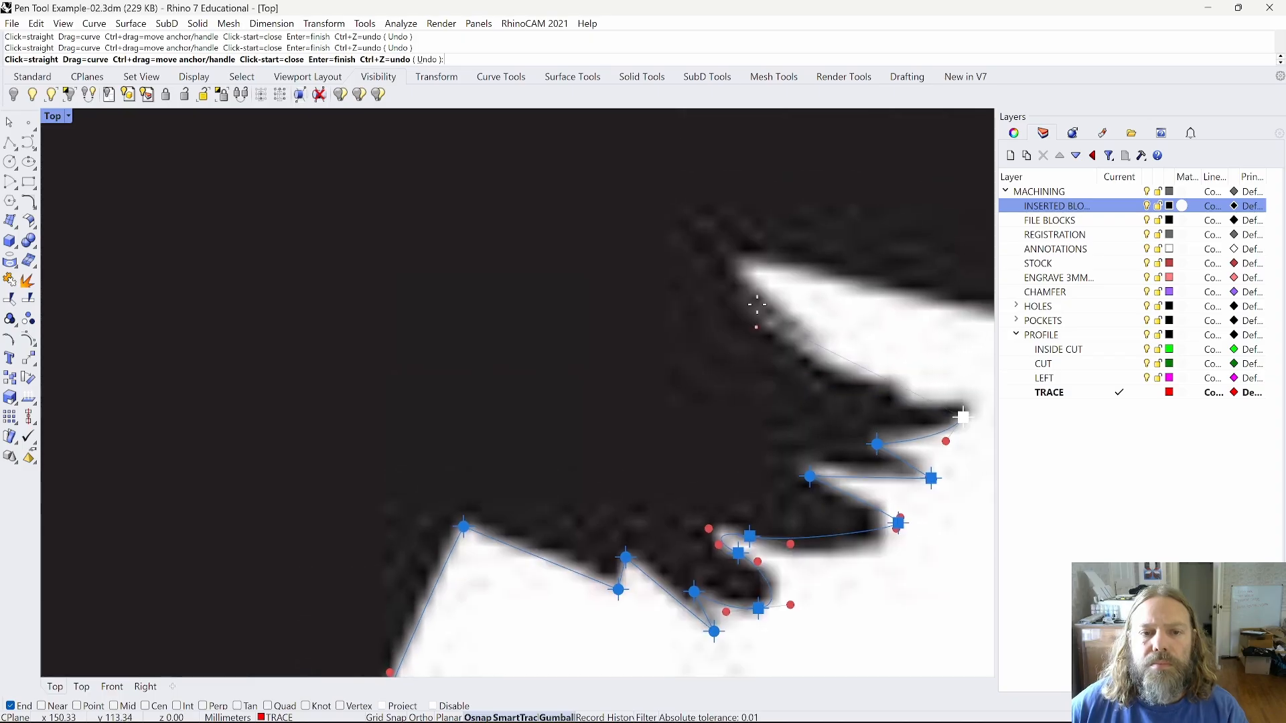
drag(743, 265, 718, 217)
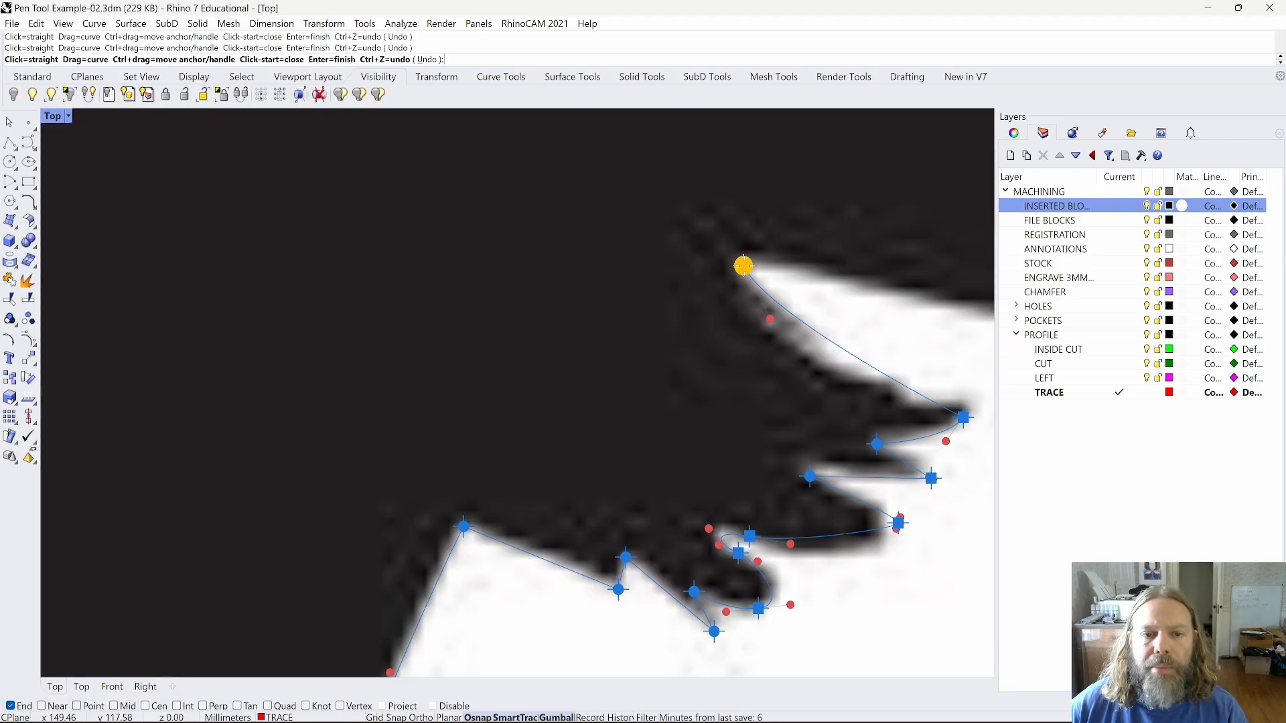
right_drag(824, 299, 505, 356)
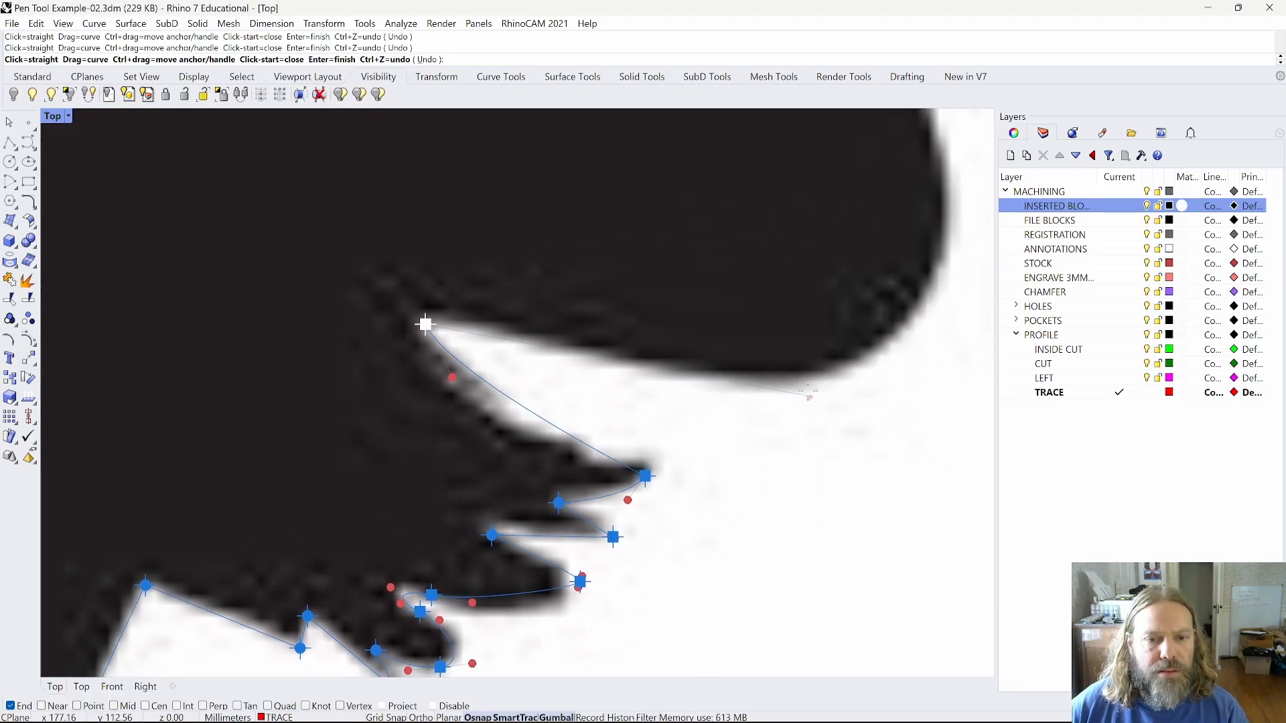
drag(850, 365, 919, 320)
Trace the front of the chin and the hollow below the lower lip with smooth anchors, adjusting the chin anchor's handle to the outline.
right_drag(940, 268, 866, 449)
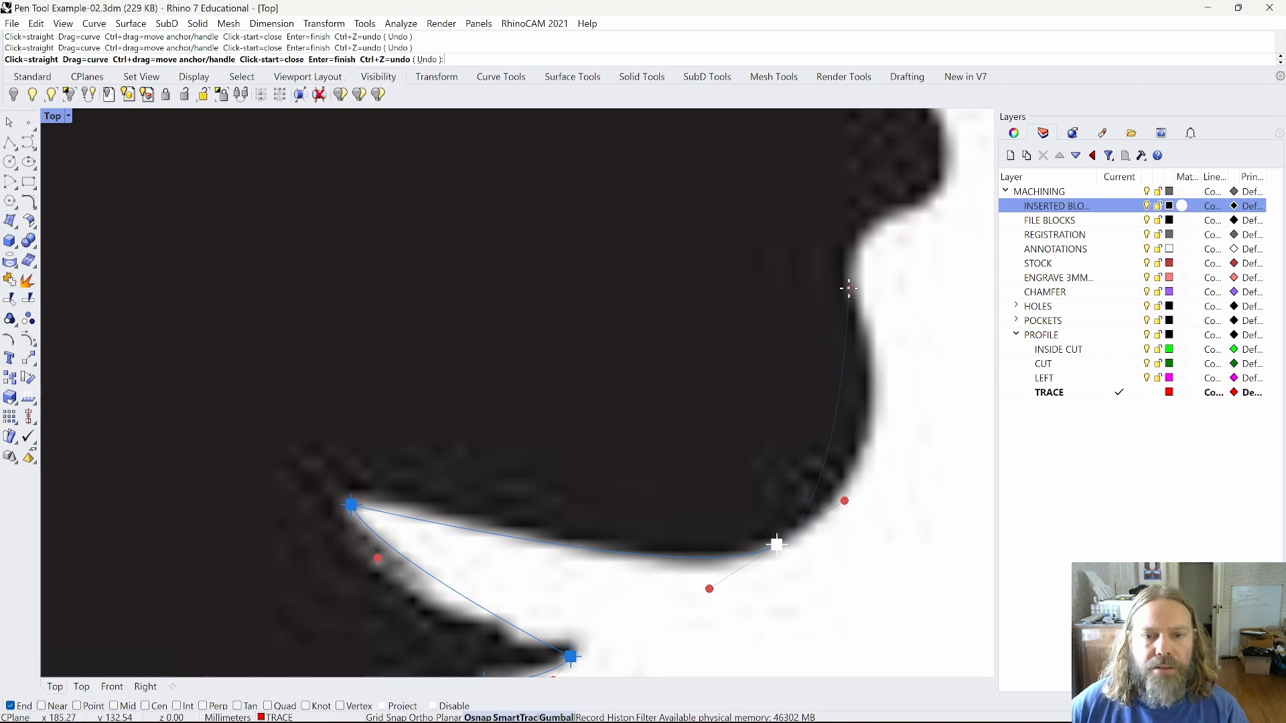
drag(872, 362, 863, 294)
key(ctrl+z)
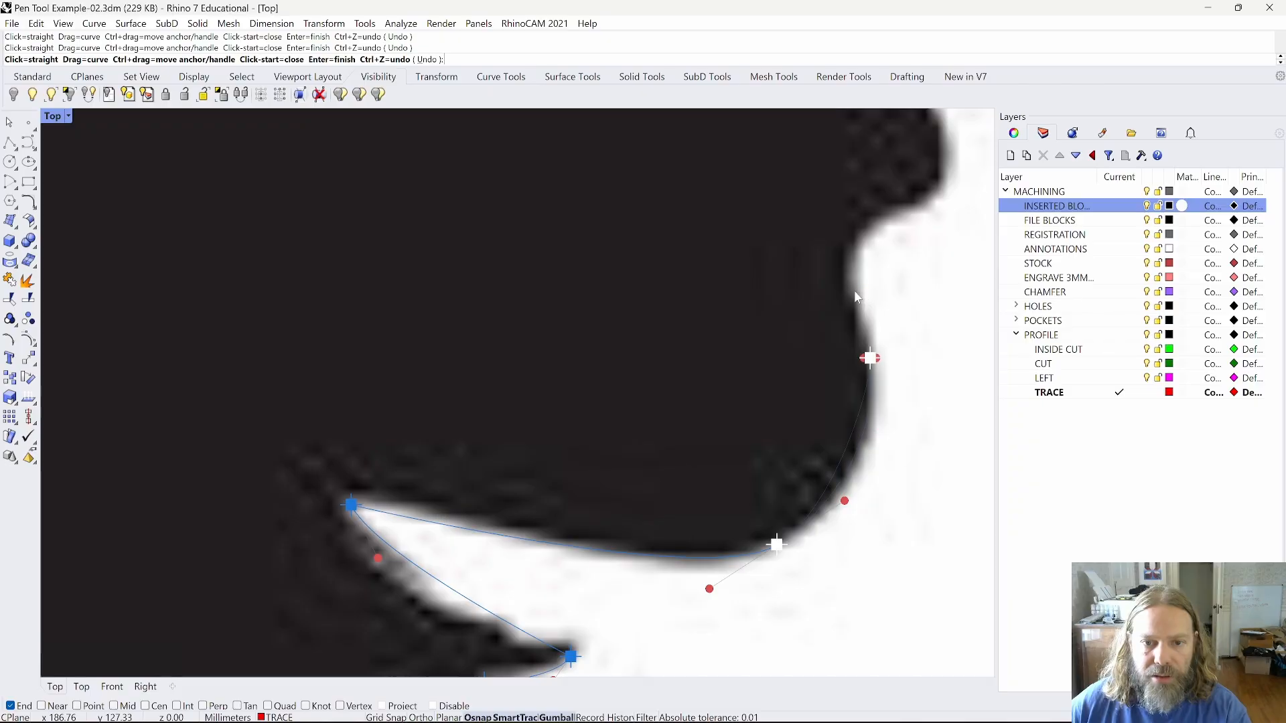
ctrl+drag(869, 358, 845, 224)
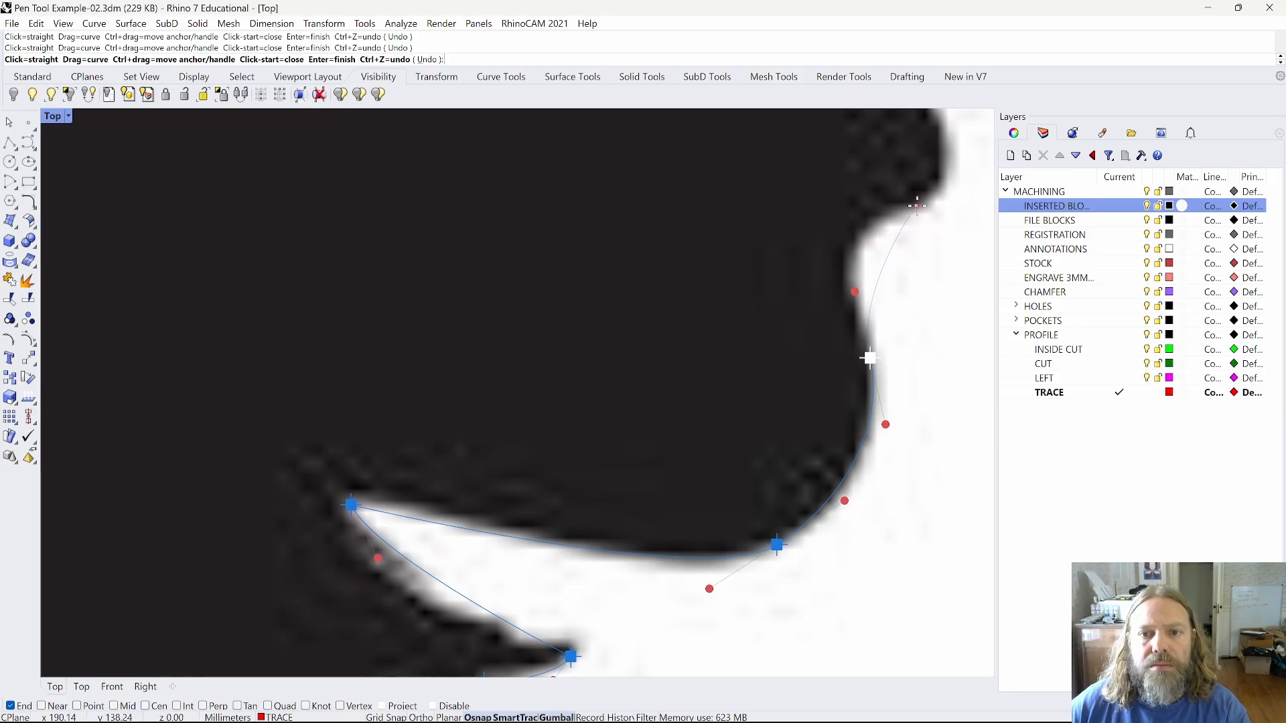
drag(921, 203, 1002, 198)
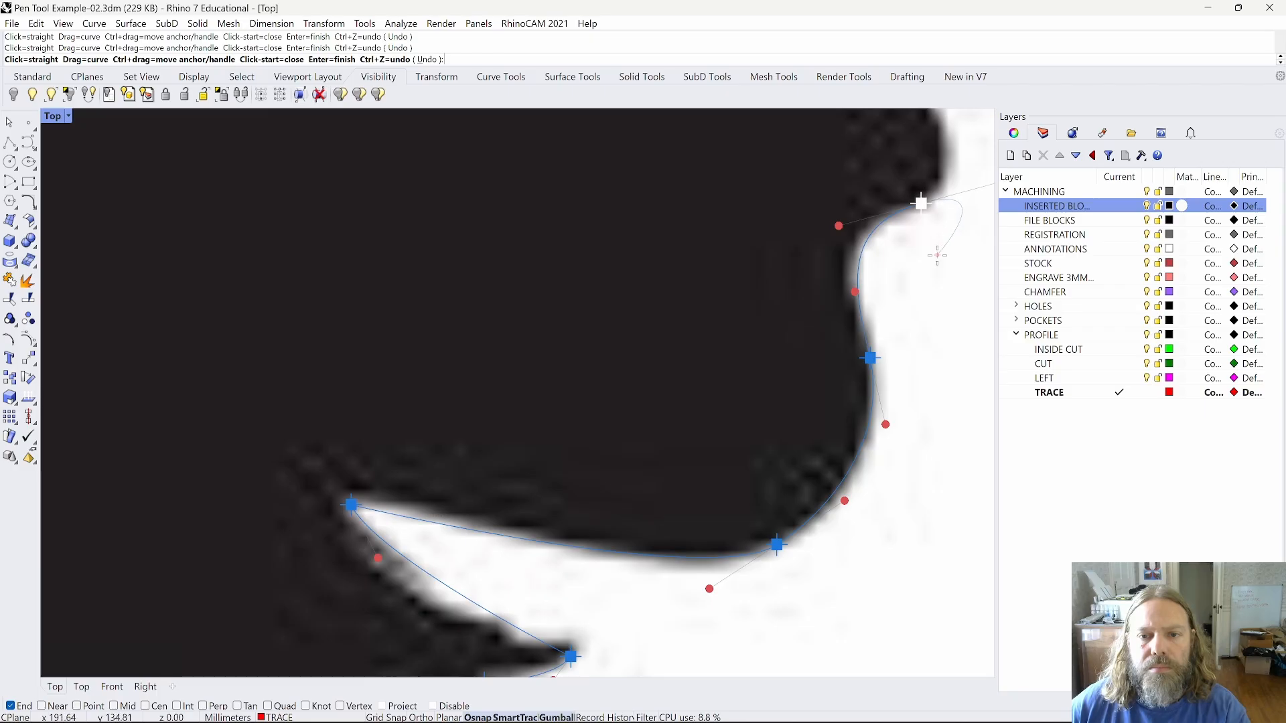
Shorten the outgoing handle of the anchor below the lower lip and trace the lower lip to a corner anchor where the lips meet.
right_drag(937, 255, 792, 452)
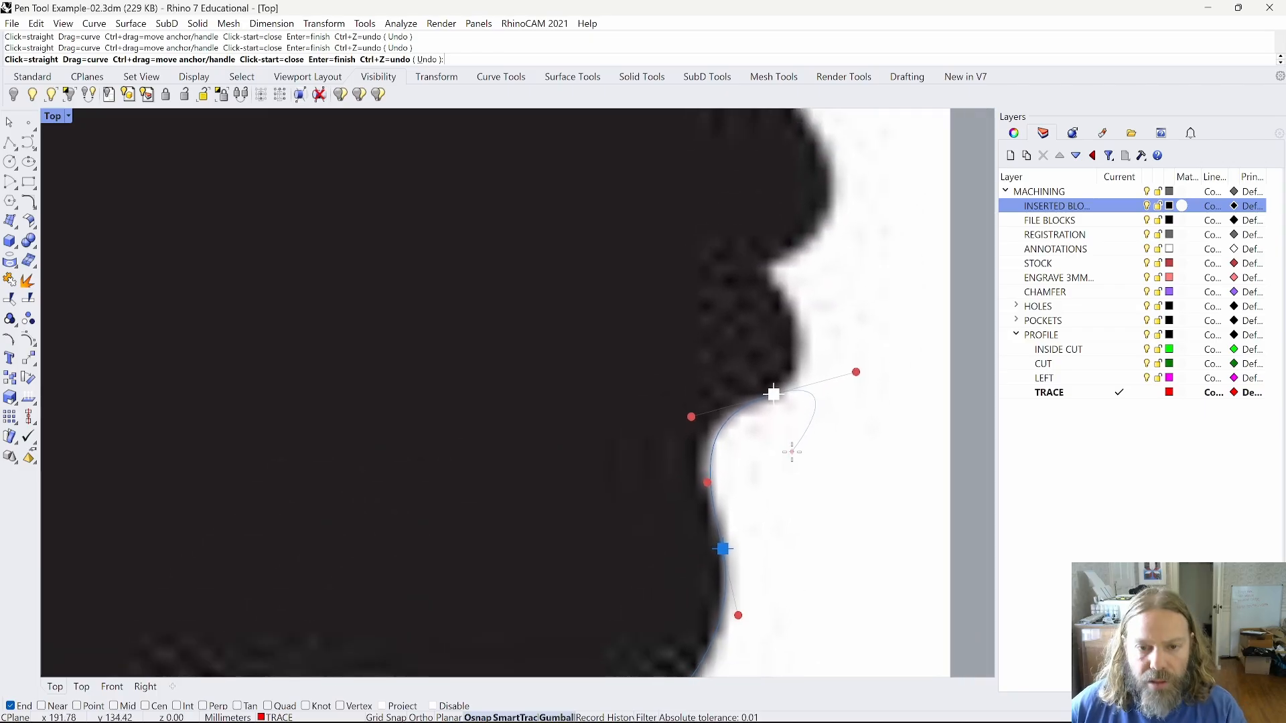
ctrl+drag(856, 371, 812, 386)
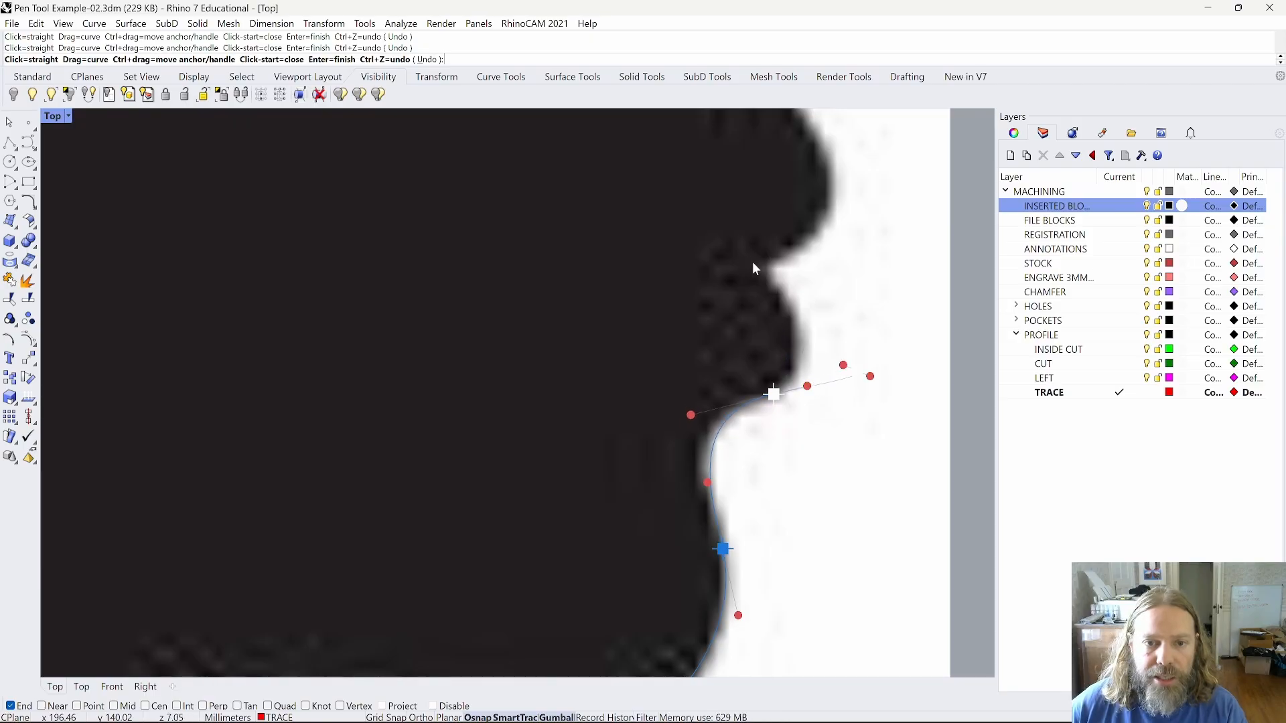
key(ctrl+z)
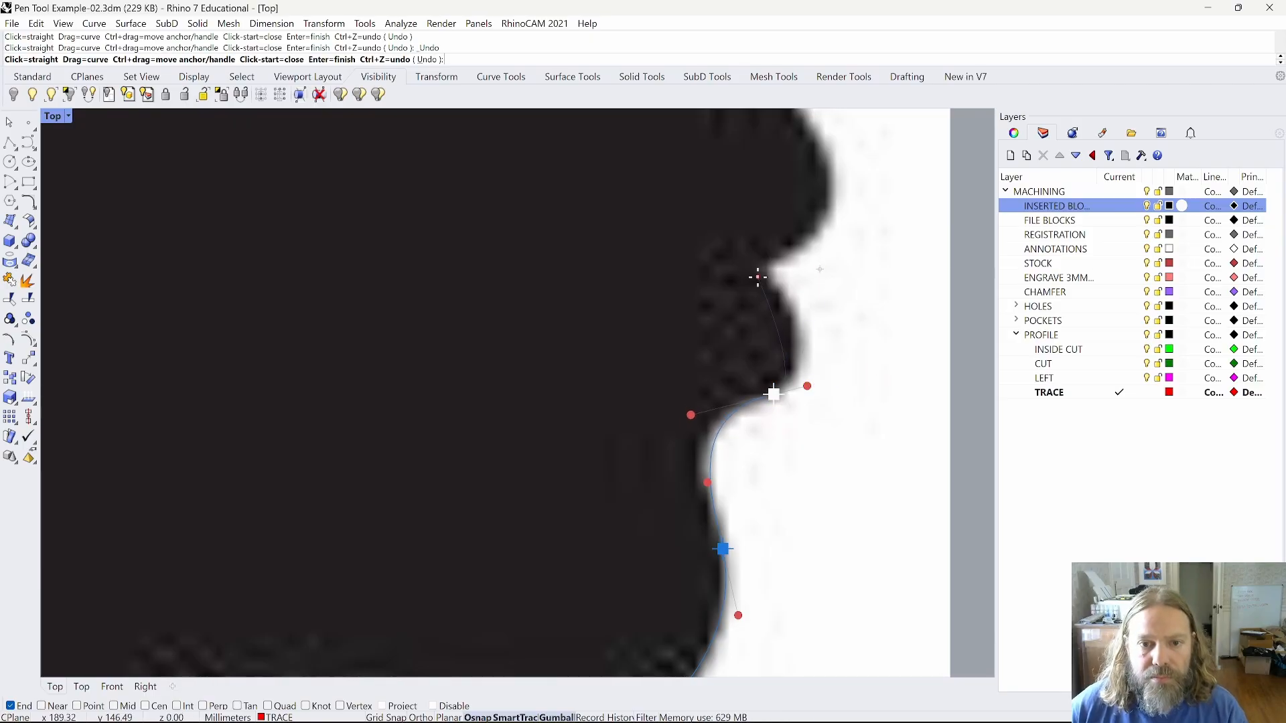
drag(765, 269, 737, 252)
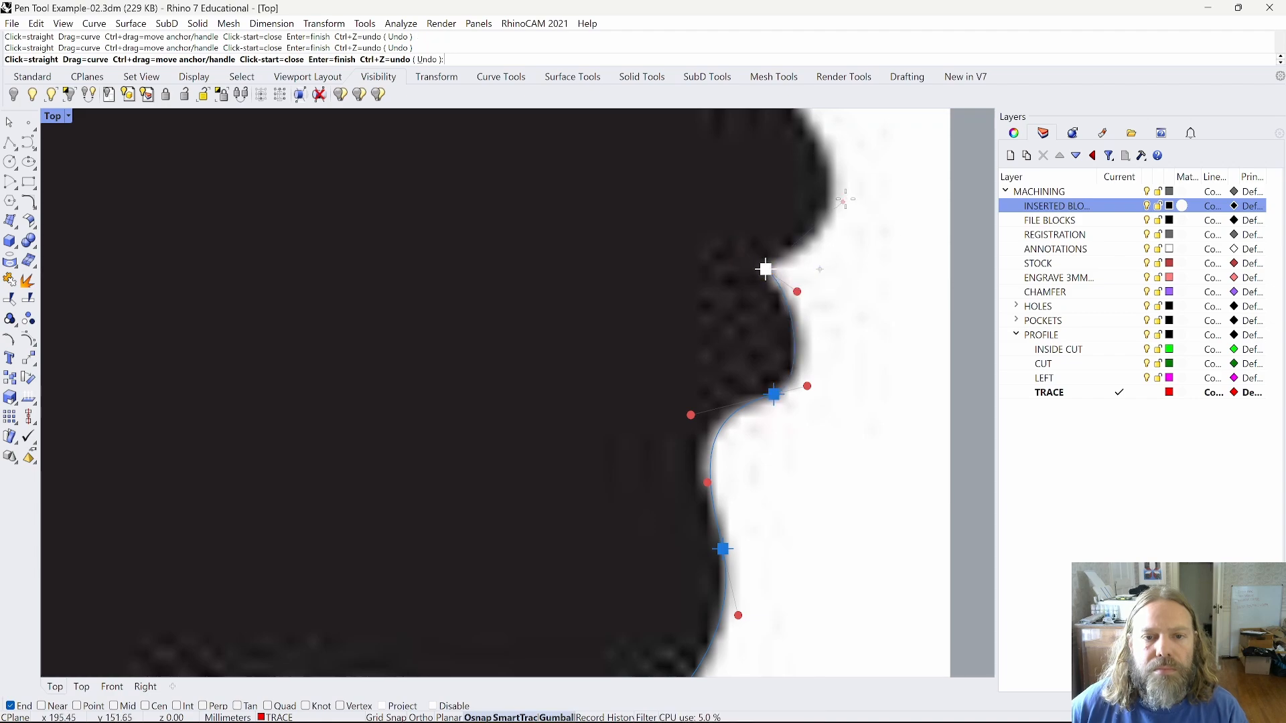
Trace the upper lip and the hollow beneath the nose with smooth anchors.
right_drag(843, 200, 811, 316)
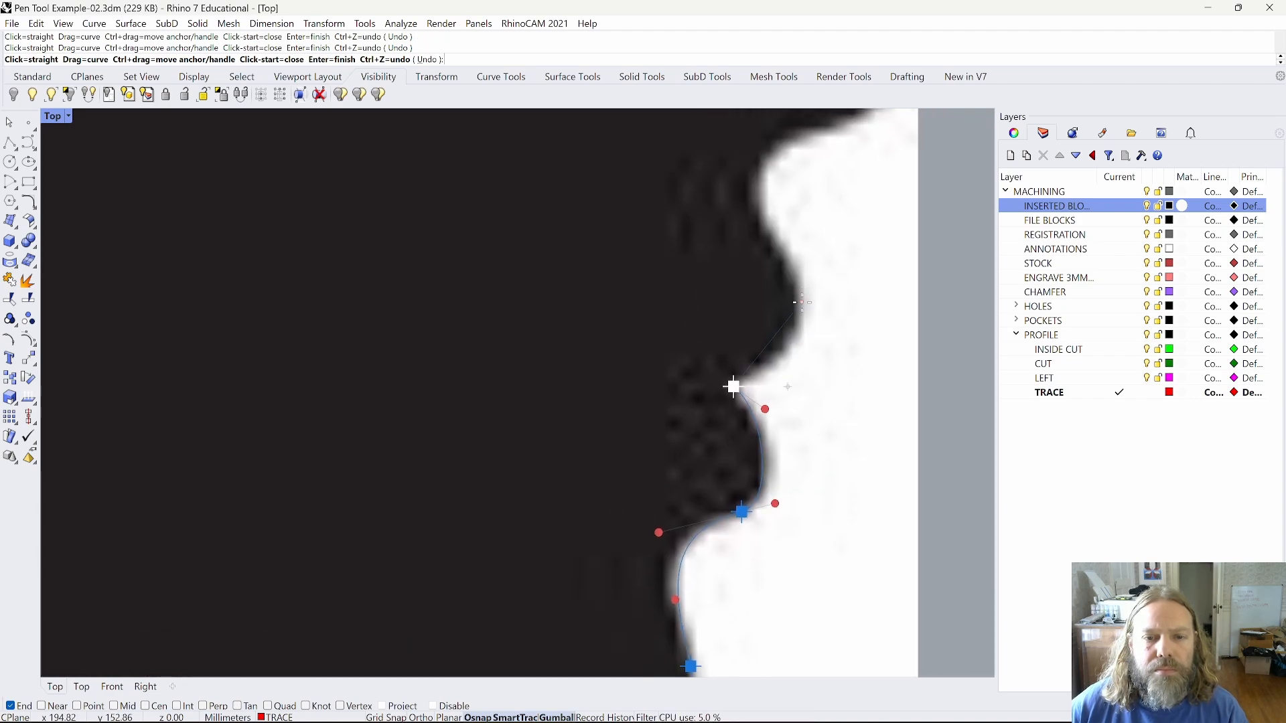
drag(801, 302, 799, 260)
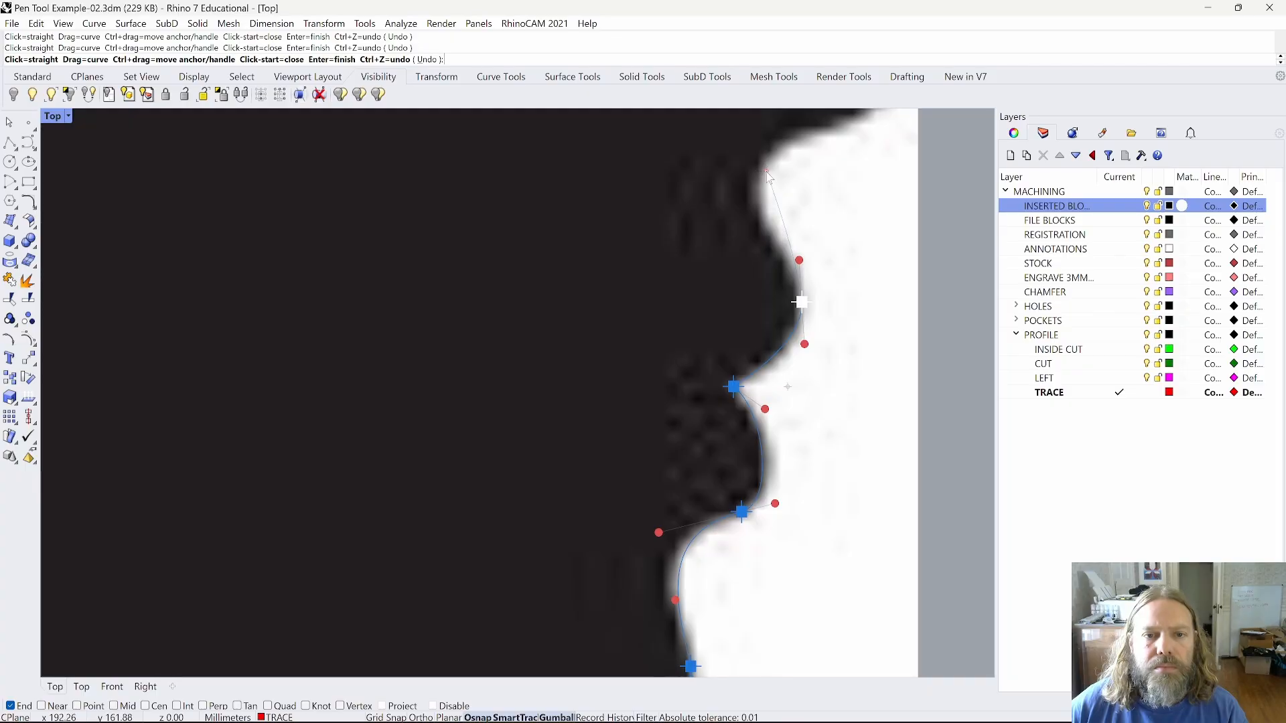
drag(785, 139, 784, 138)
Trace the nose tip and bridge with smooth anchors, ending at a corner anchor in the recess below the eyelash.
right_drag(856, 221, 791, 441)
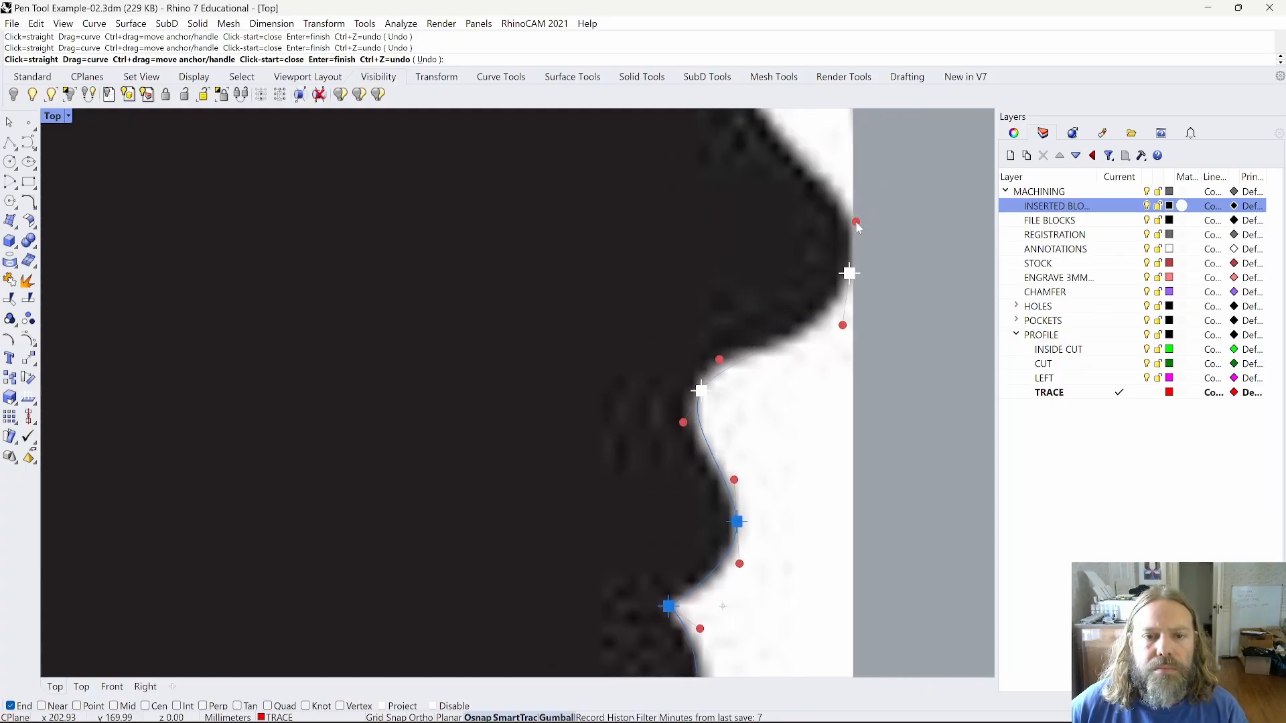
right_drag(818, 189, 805, 302)
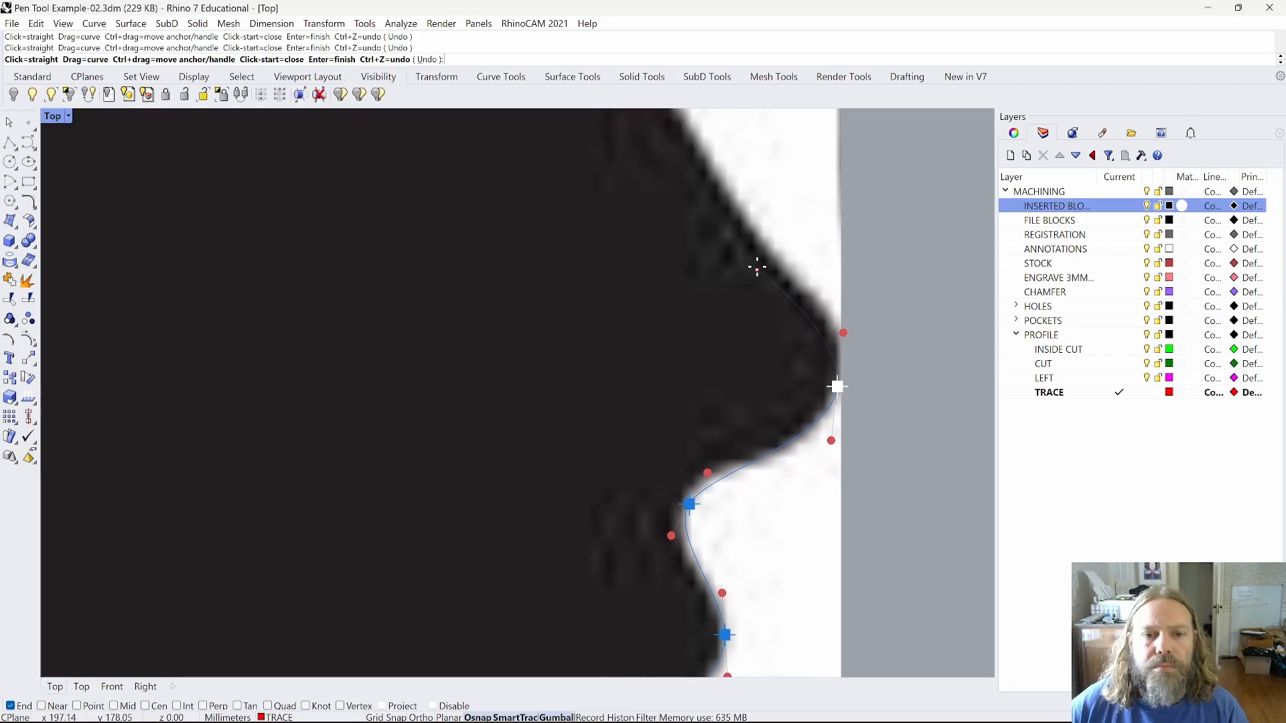
drag(771, 251, 742, 223)
right_drag(681, 235, 722, 592)
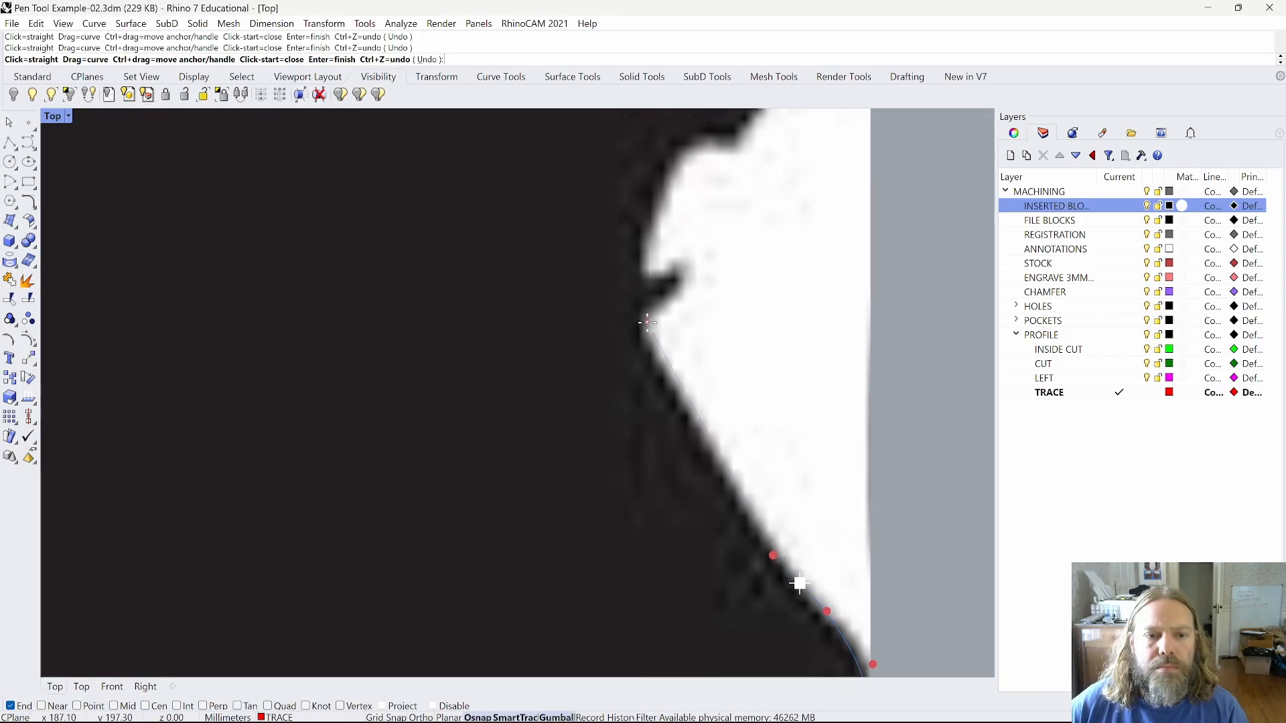
drag(647, 324, 639, 283)
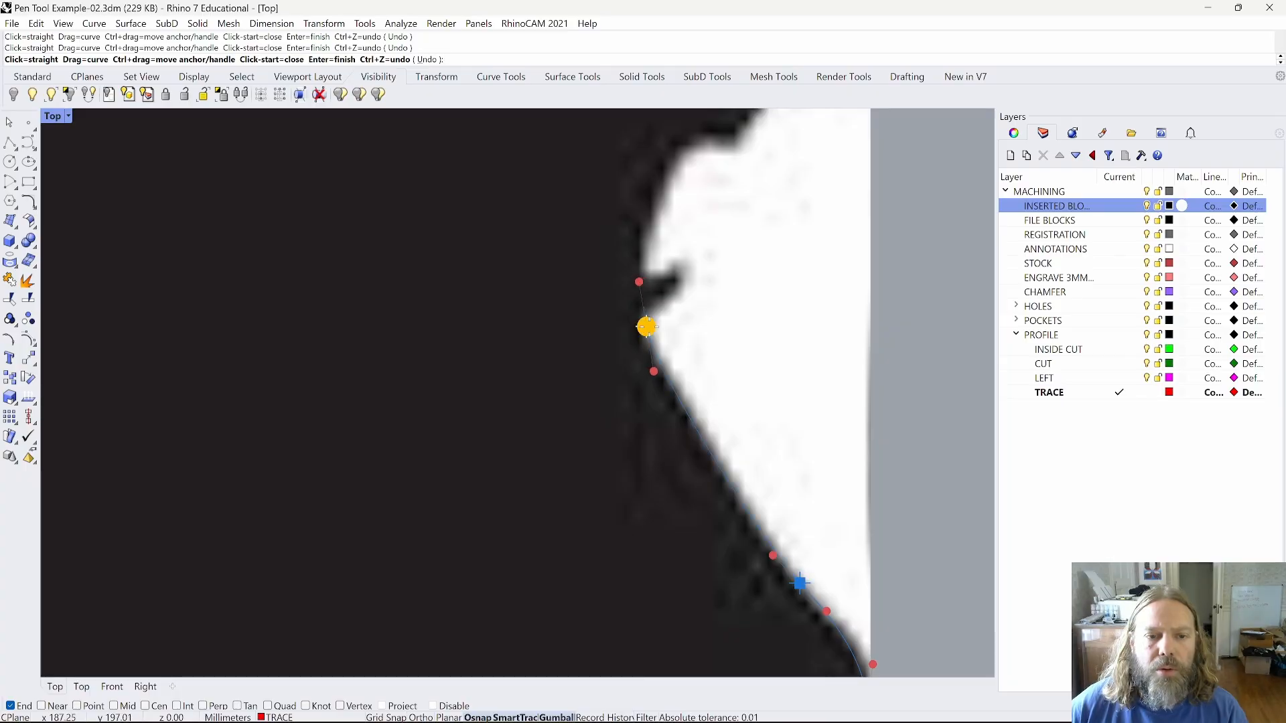
click(646, 327)
Trace the eyelash and eye recess up to a corner anchor at the brow's underside, and undo the anchor placed beyond it.
drag(689, 271, 698, 247)
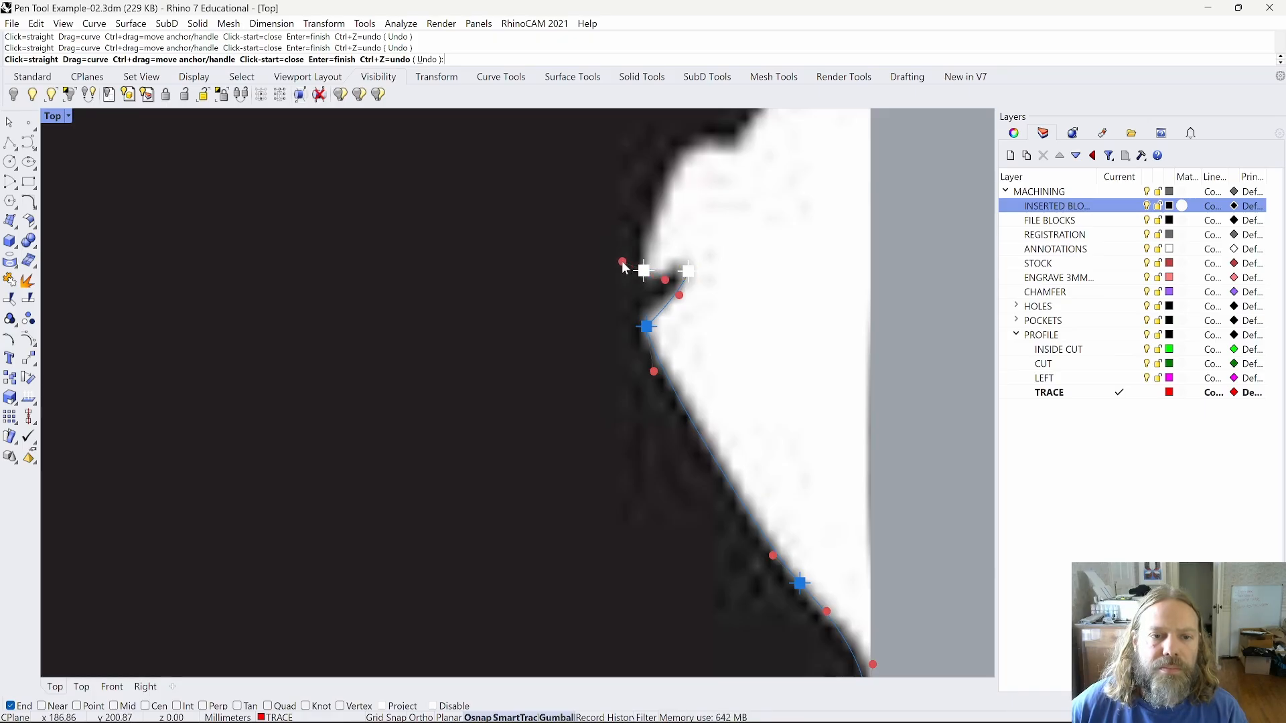
click(643, 271)
right_drag(695, 140, 621, 373)
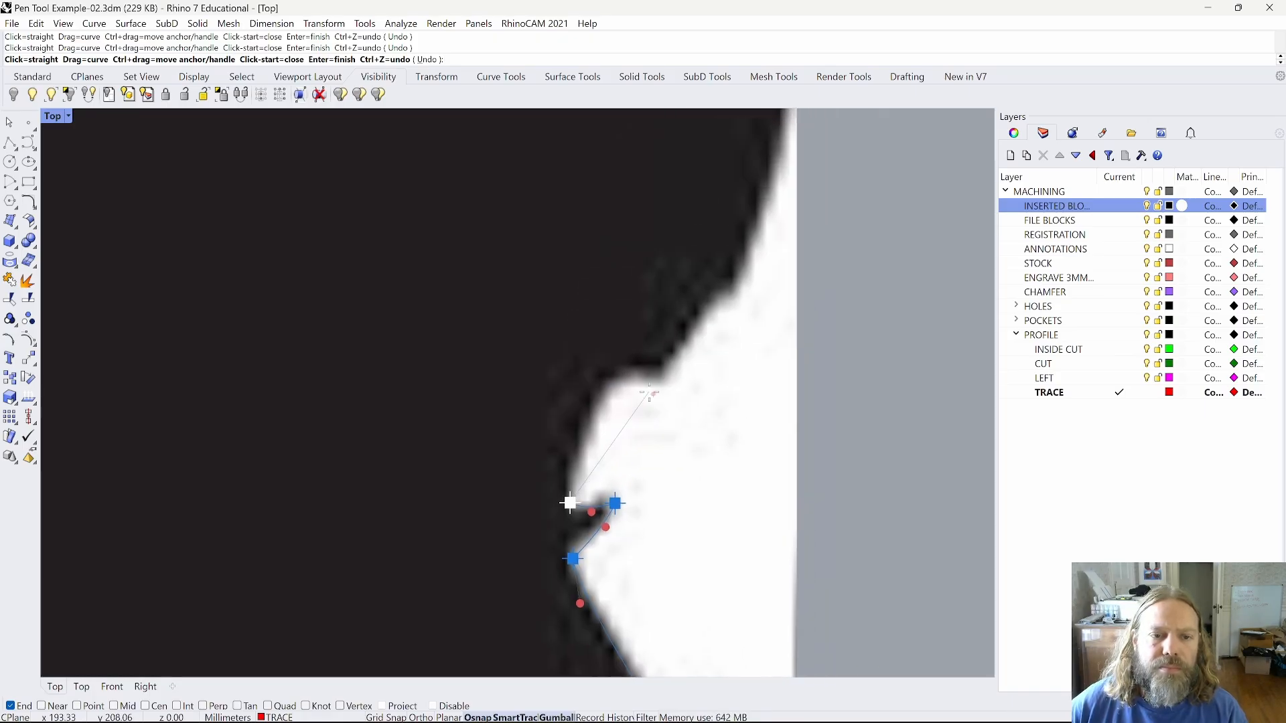
drag(652, 332, 716, 308)
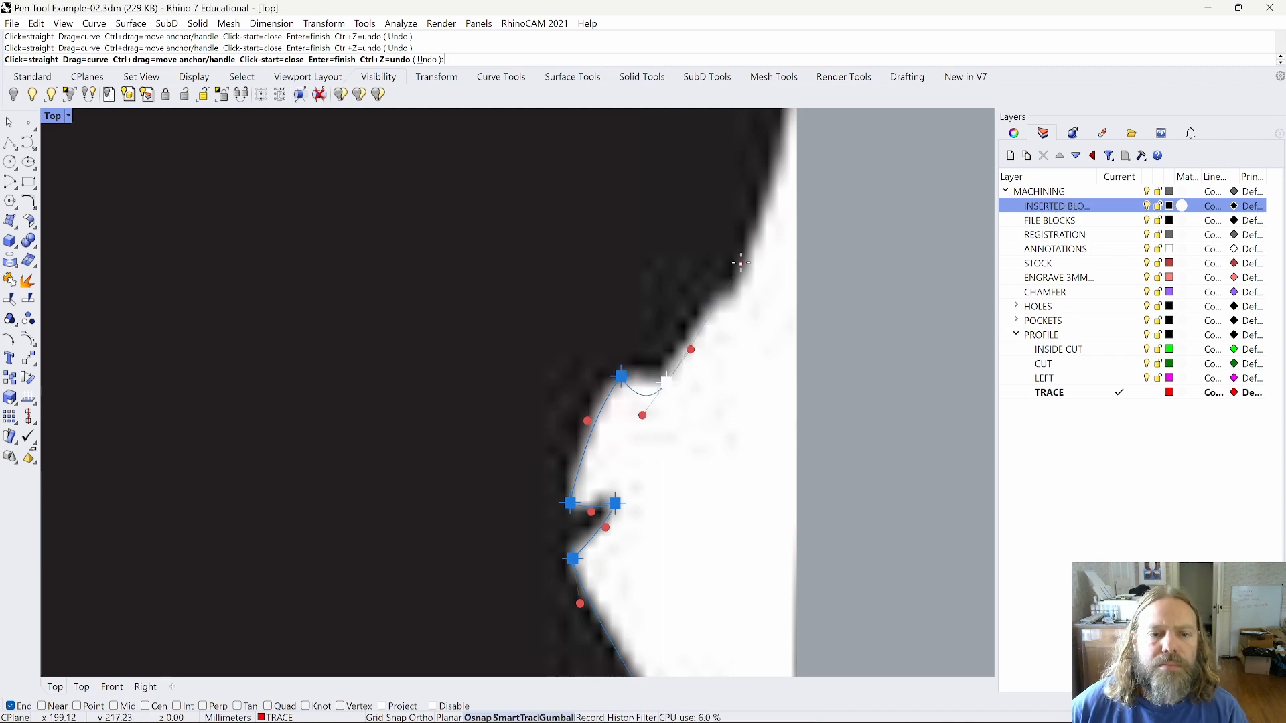
key(ctrl+z)
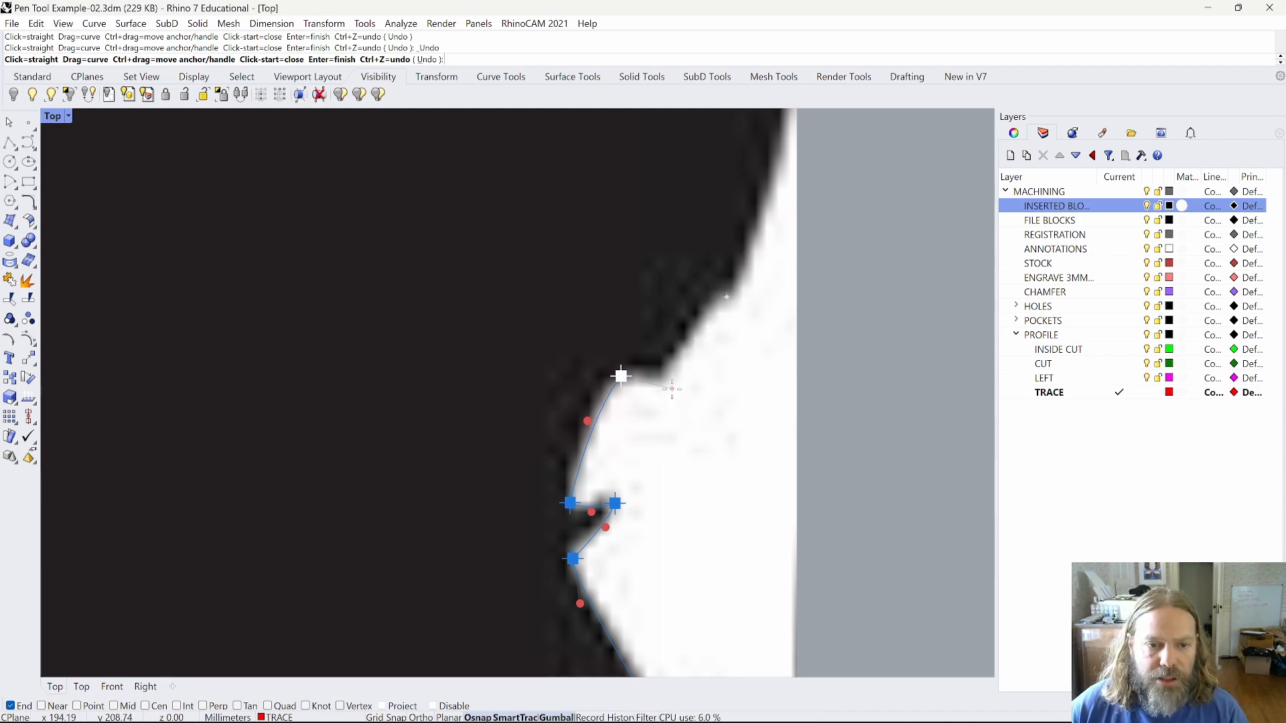
Trace the brow edge with a corner anchor and the long curve of the forehead with two smooth anchors.
scroll(712, 473, up, 3)
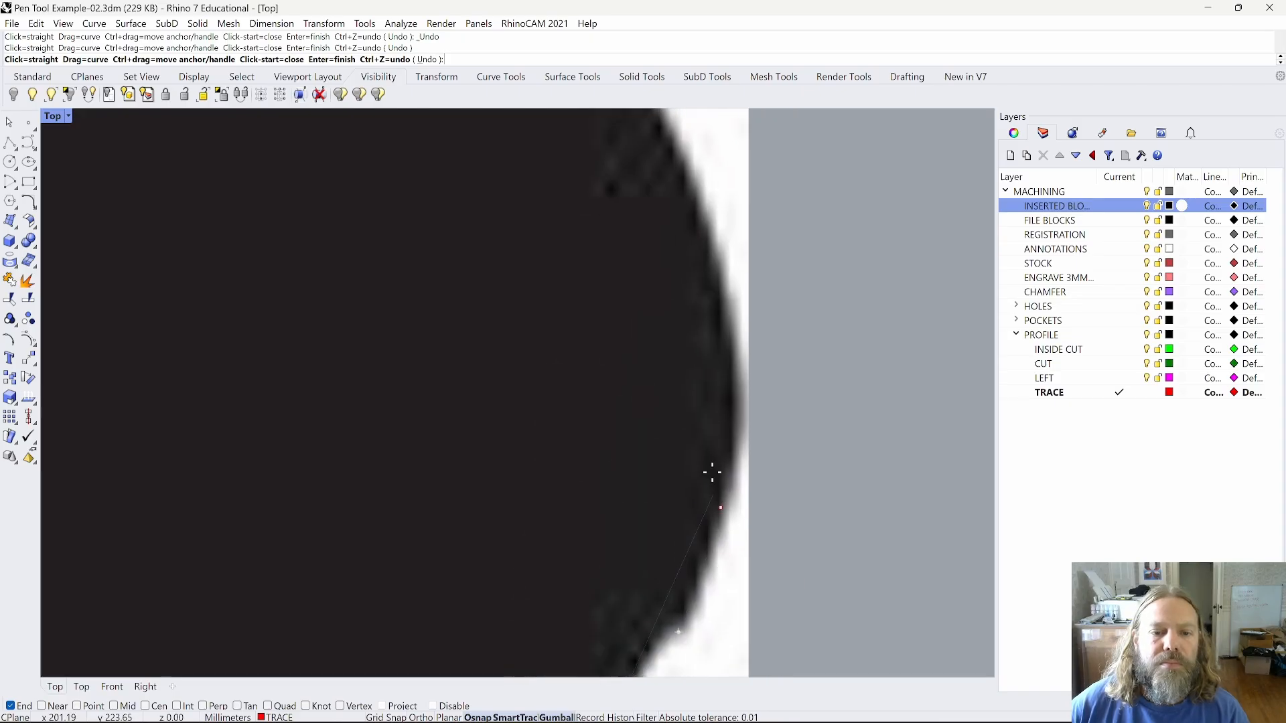
drag(733, 390, 724, 230)
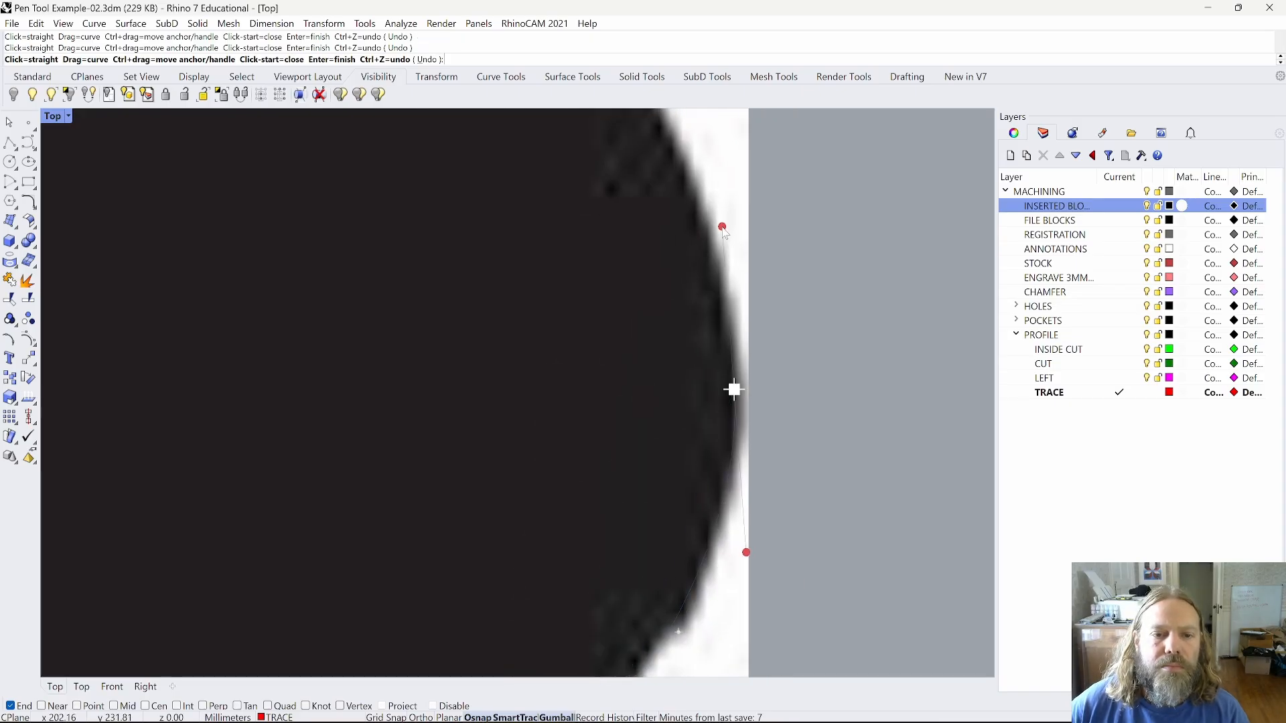
scroll(722, 229, down, 7)
right_drag(703, 270, 801, 491)
drag(656, 254, 594, 216)
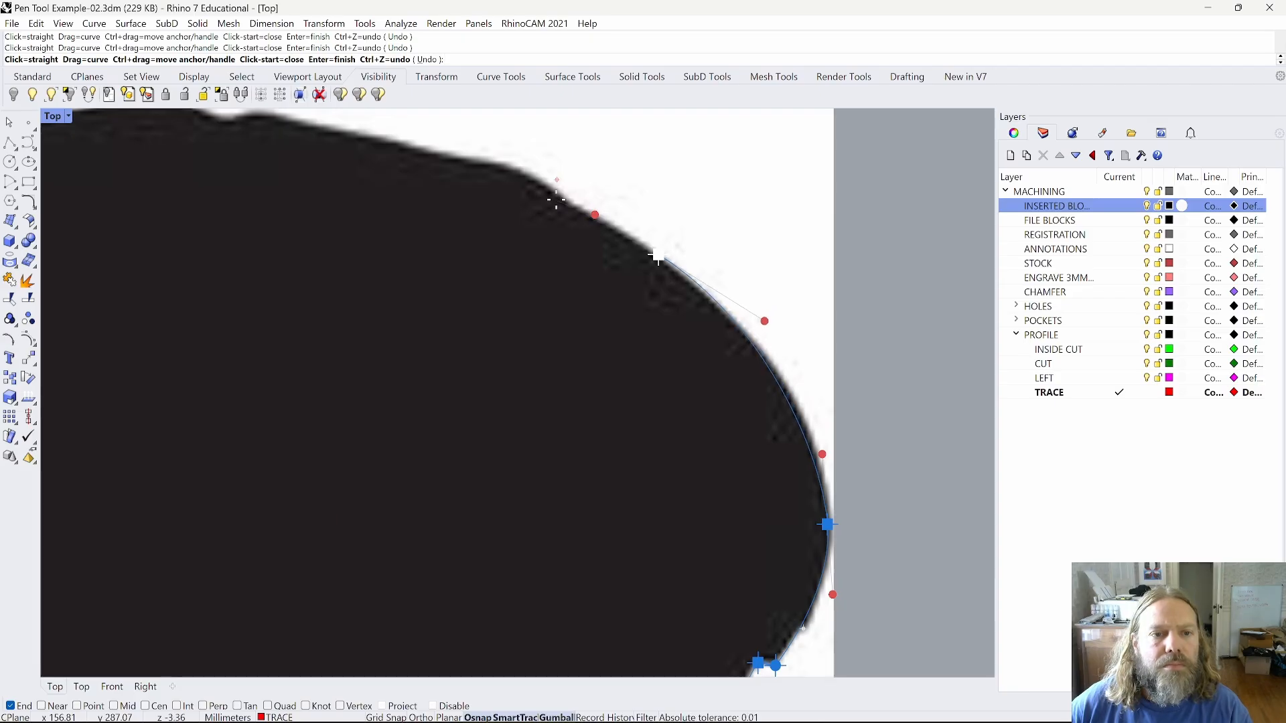
Undo the last change and continue the path over the upper forehead to a smooth anchor on top of the head.
scroll(558, 196, up, 3)
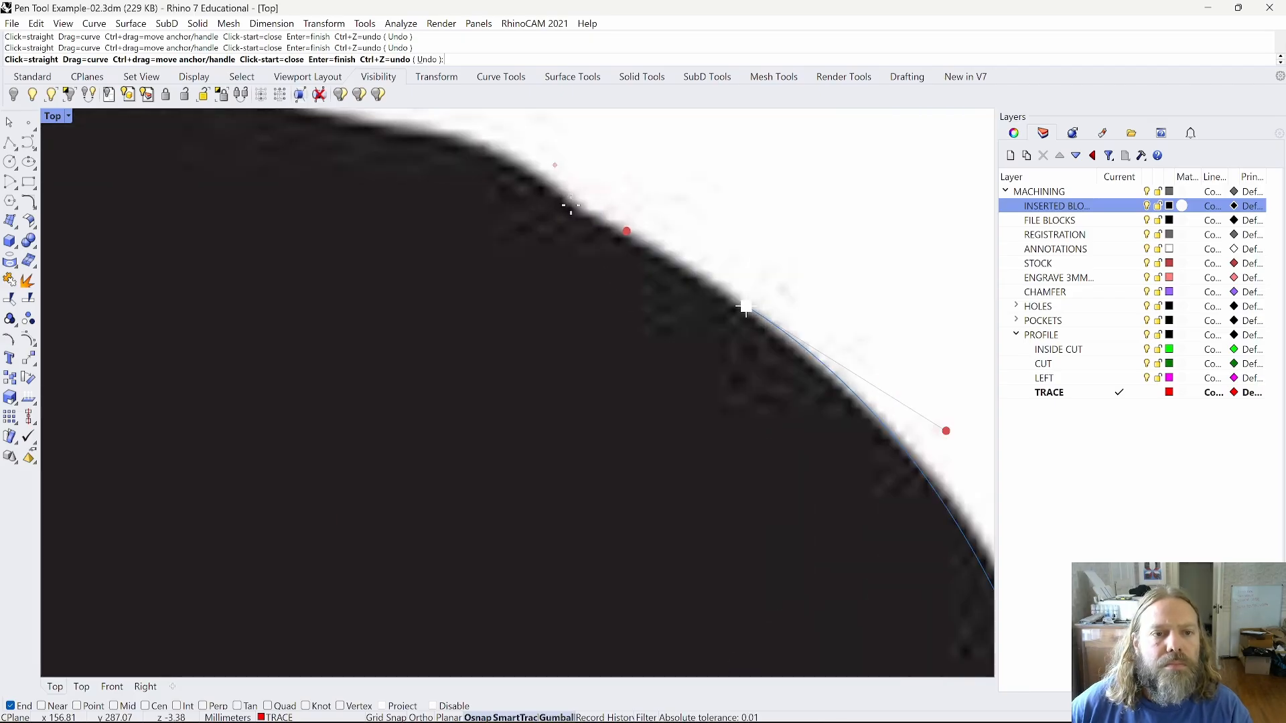
key(ctrl+z)
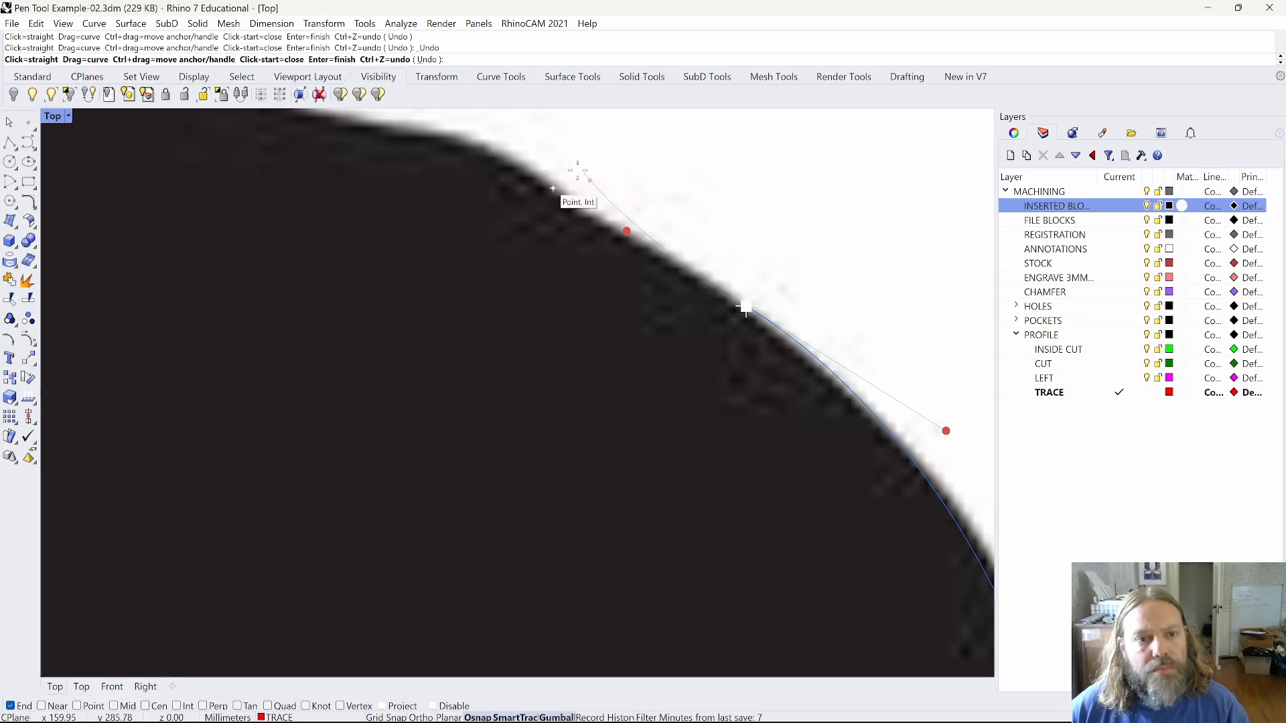
right_drag(578, 170, 785, 272)
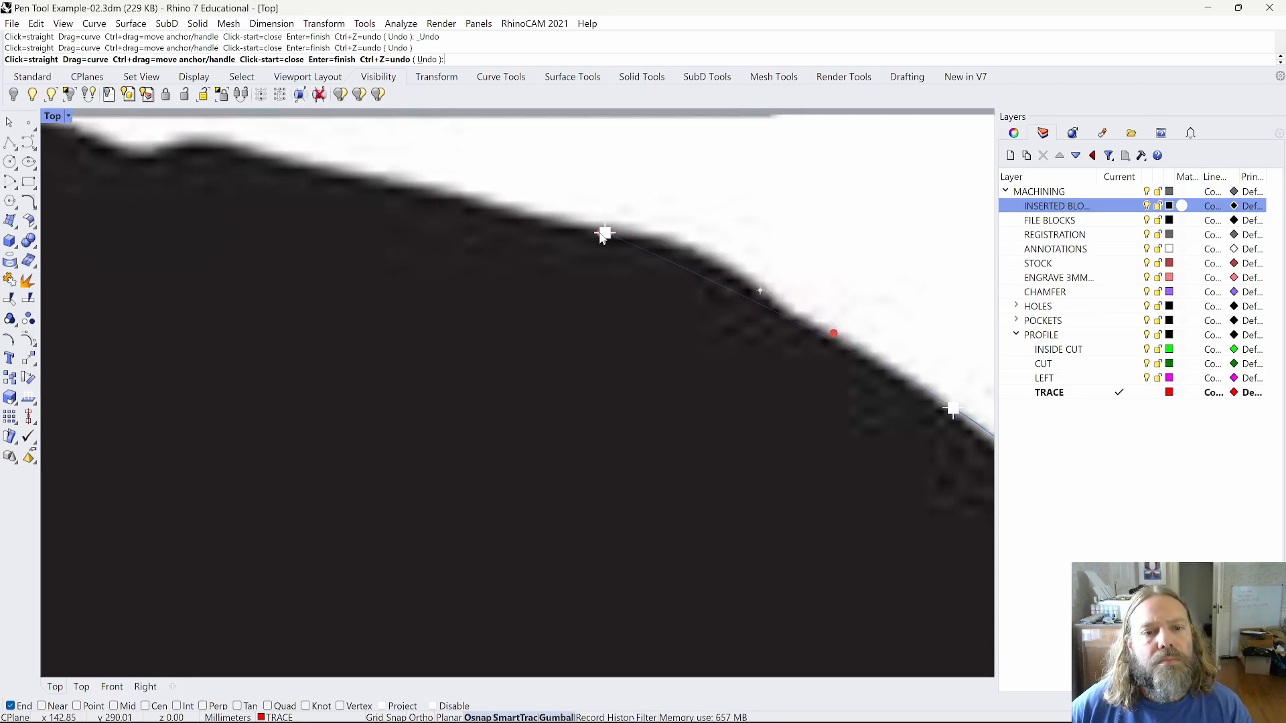
drag(605, 233, 519, 219)
Trace the head's top edge to a corner anchor on the small bump, then curve to a corner anchor in the dip behind it.
right_drag(476, 319, 757, 412)
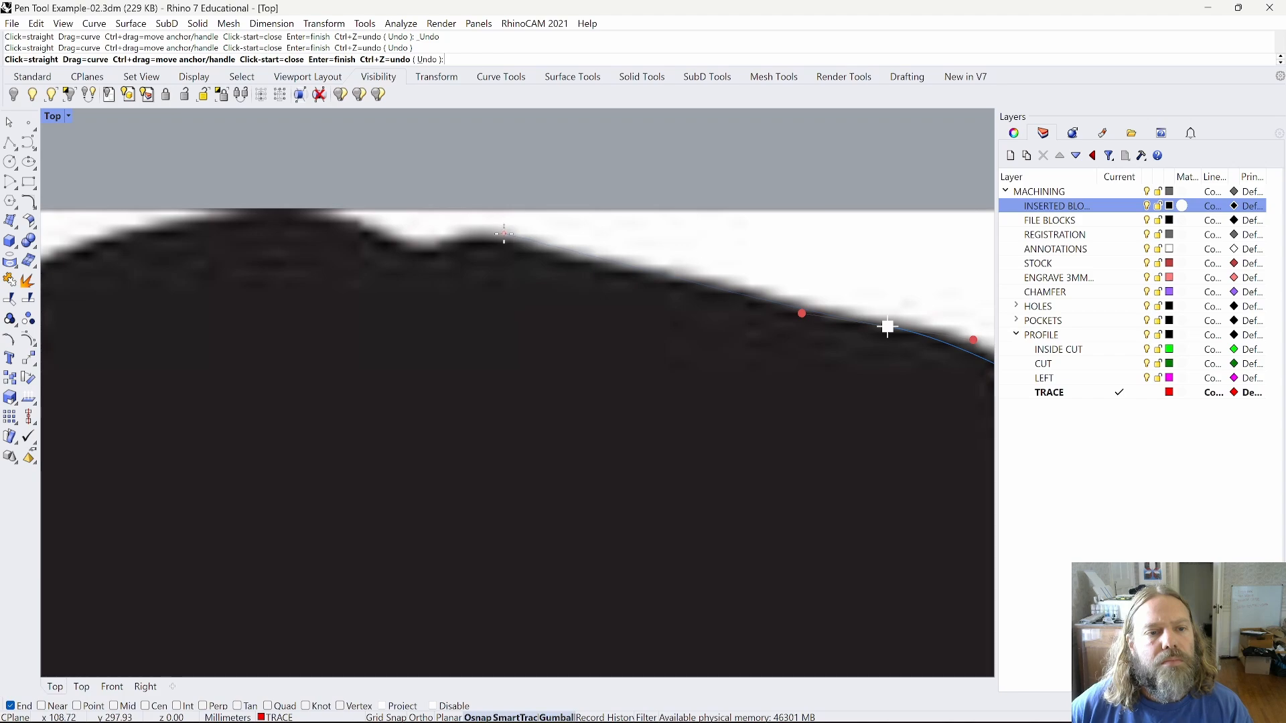
click(491, 235)
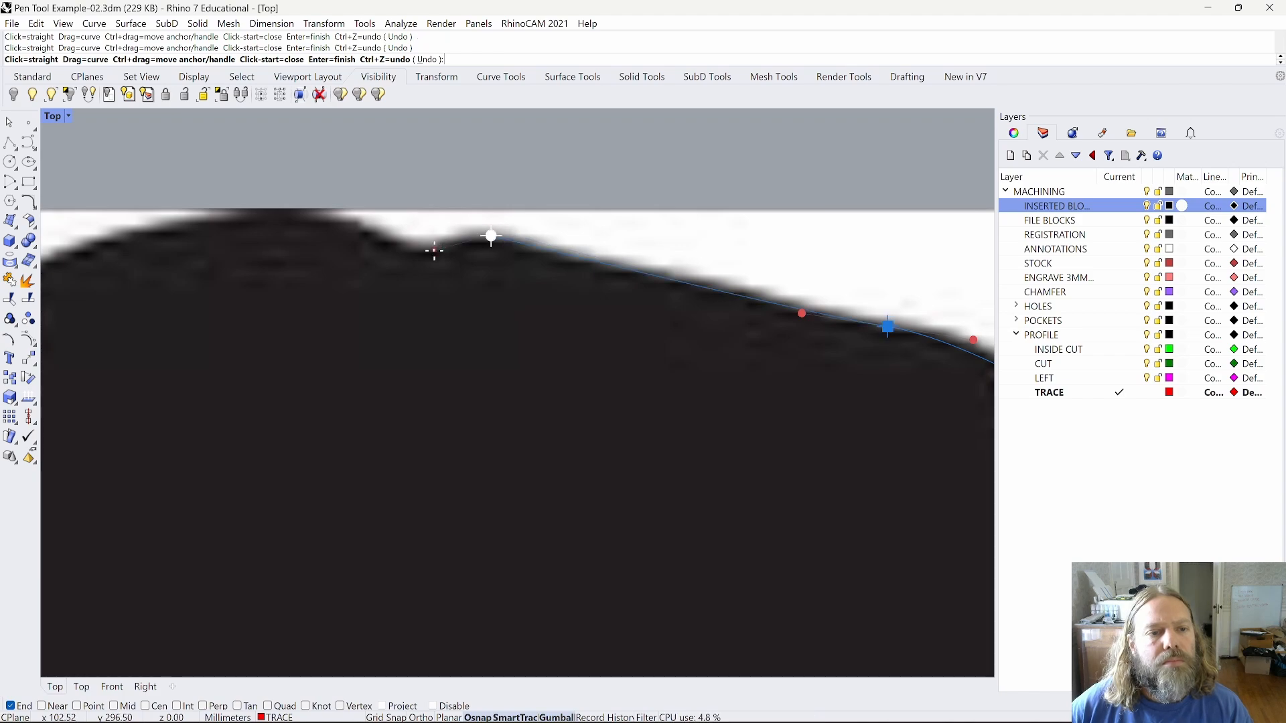
drag(434, 252, 401, 272)
click(433, 250)
right_drag(299, 311, 502, 338)
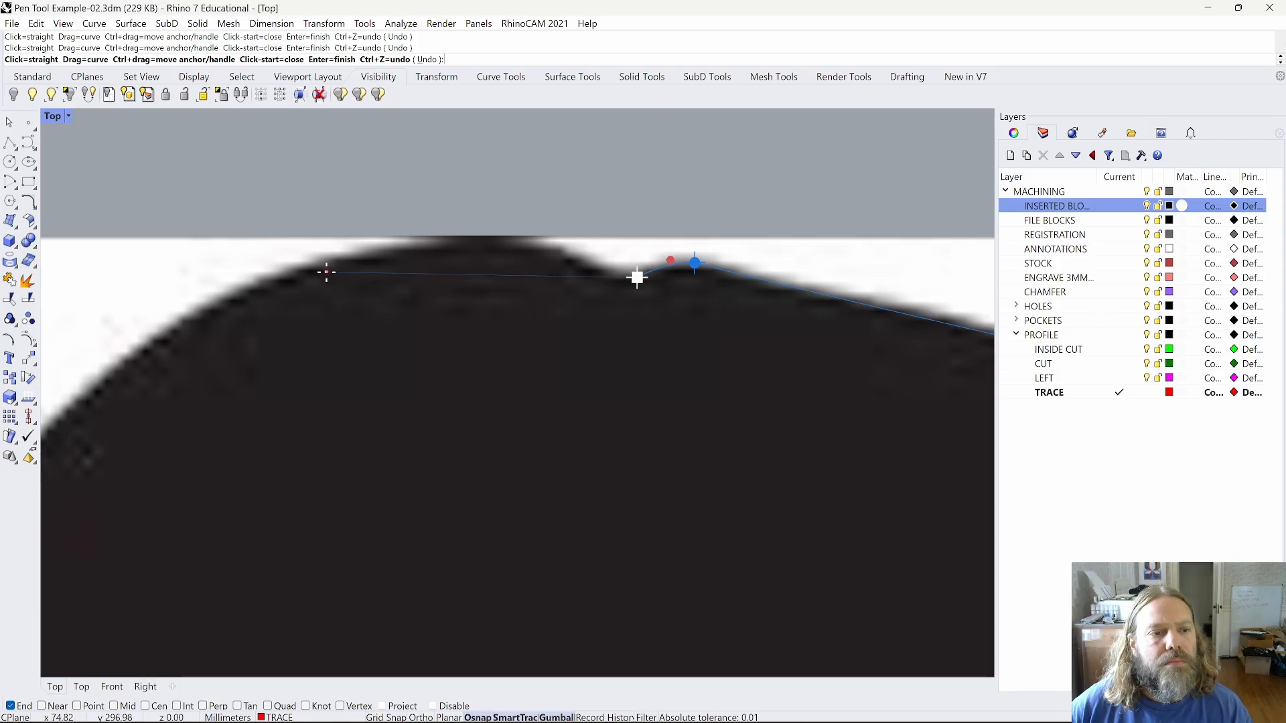
Trace the rear curve of the head with a smooth anchor just behind the crown and another on the back of the head.
drag(260, 287, 117, 350)
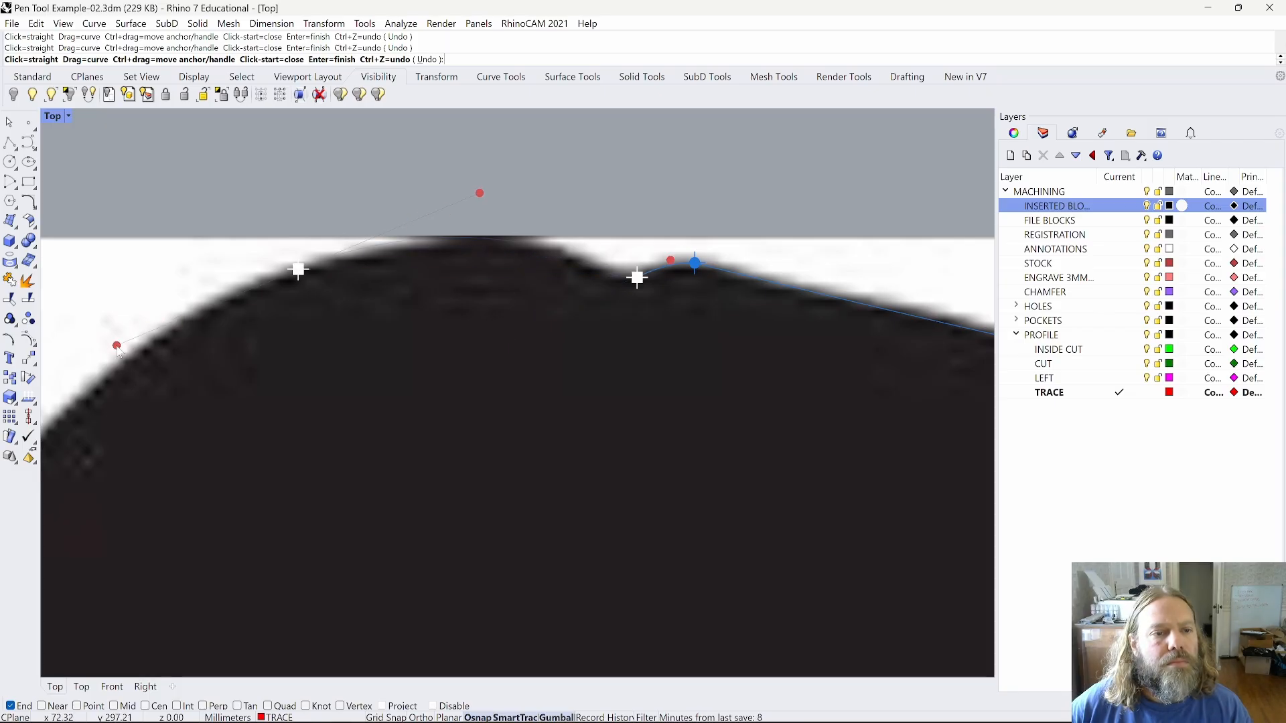
right_drag(287, 336, 488, 67)
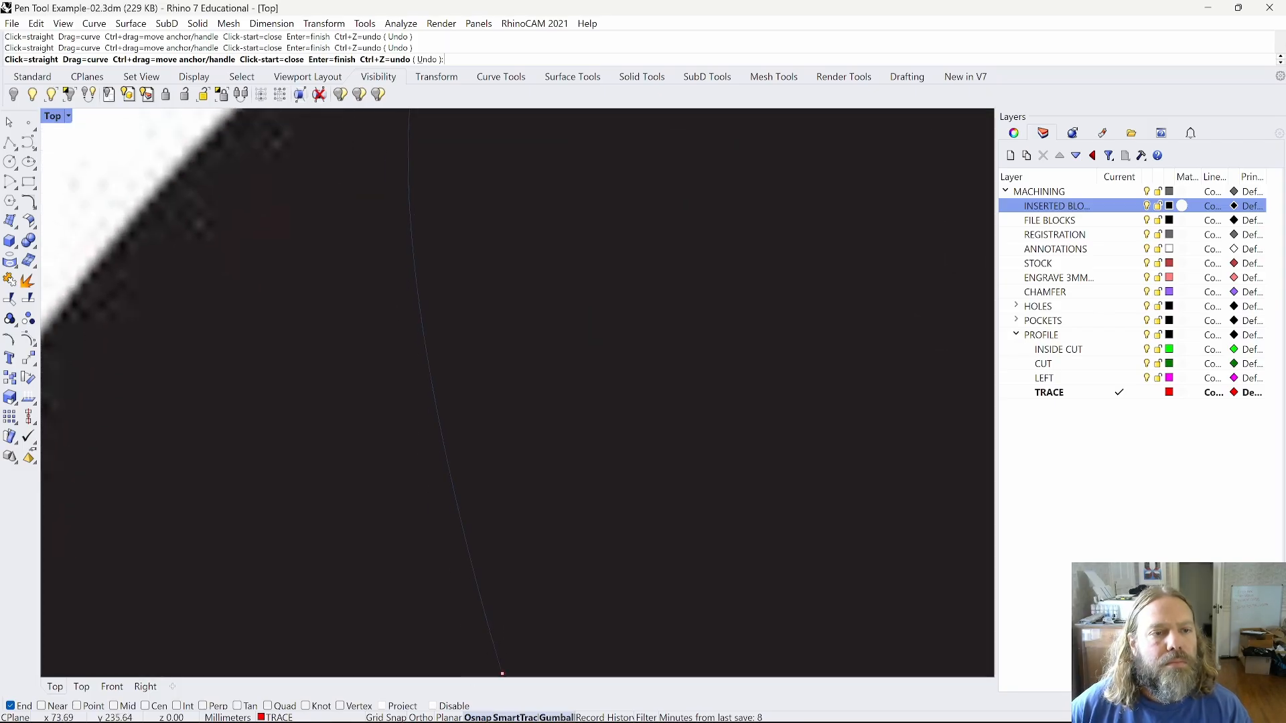
scroll(365, 526, down, 4)
scroll(380, 525, down, 8)
right_drag(398, 526, 442, 387)
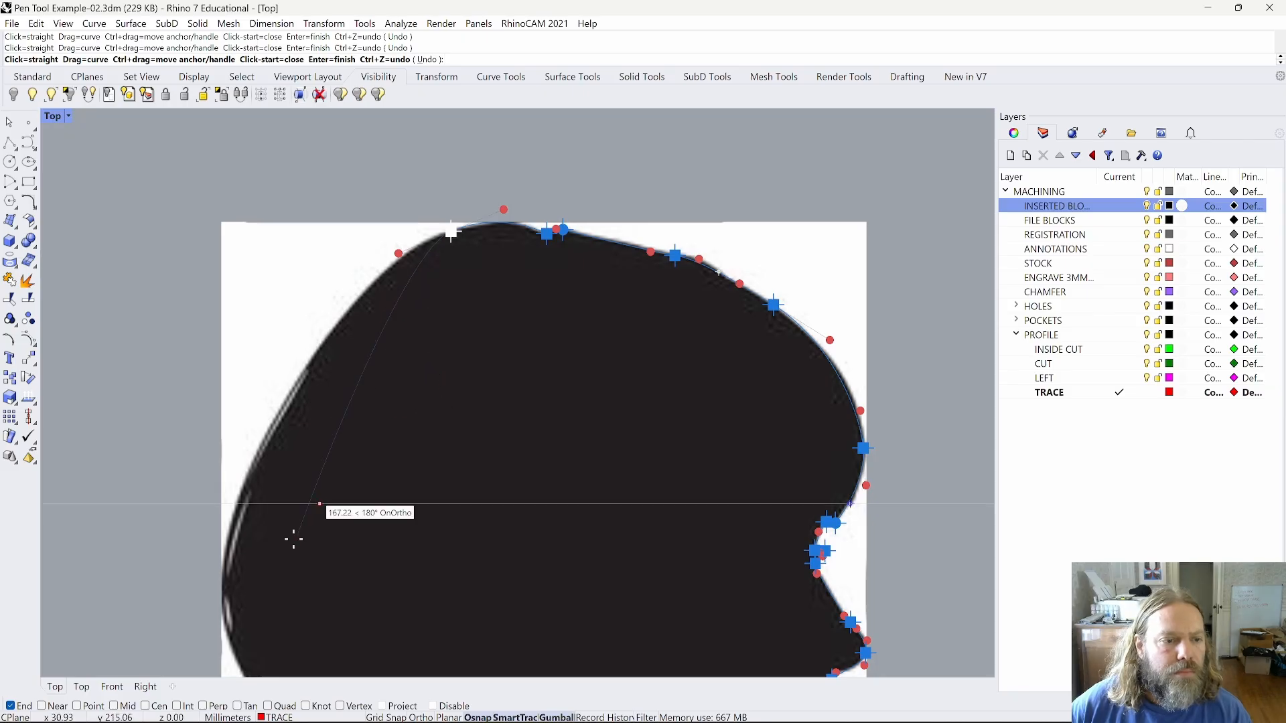
right_drag(261, 551, 247, 407)
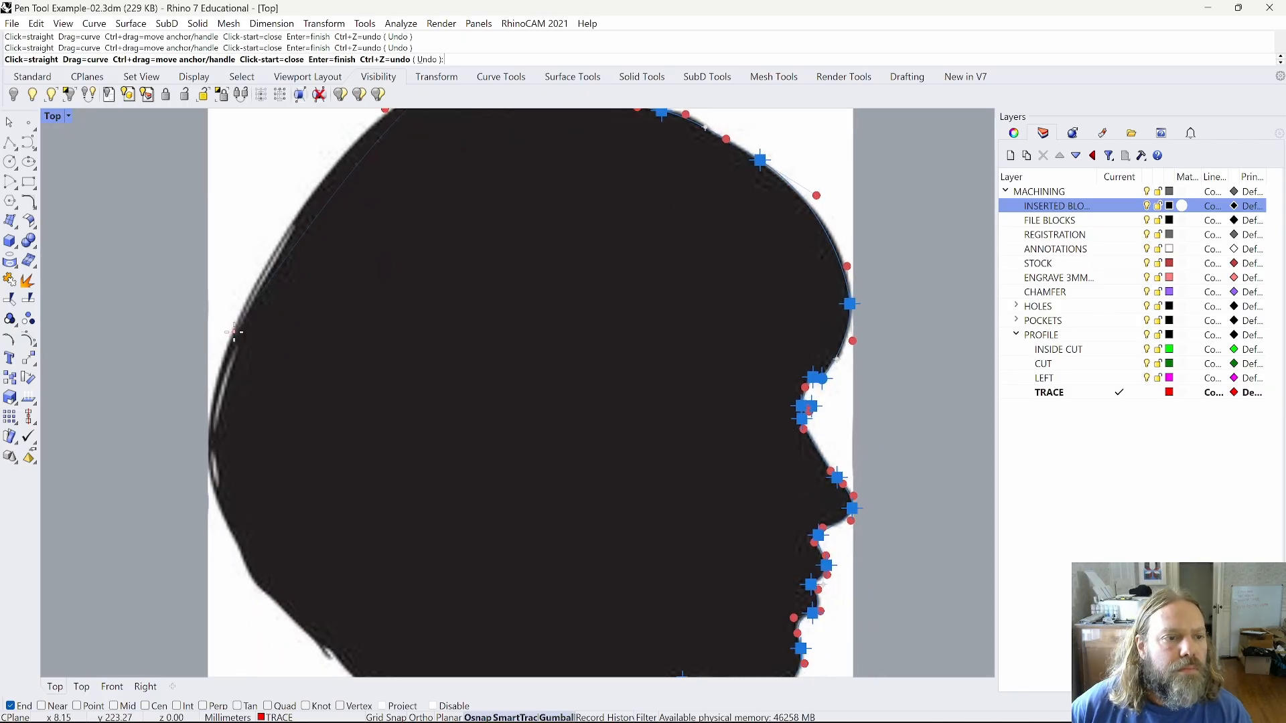
drag(224, 374, 176, 471)
Curve around the lower back of the head to a corner anchor, then add a straight segment to the bend beneath it.
right_drag(314, 427, 309, 348)
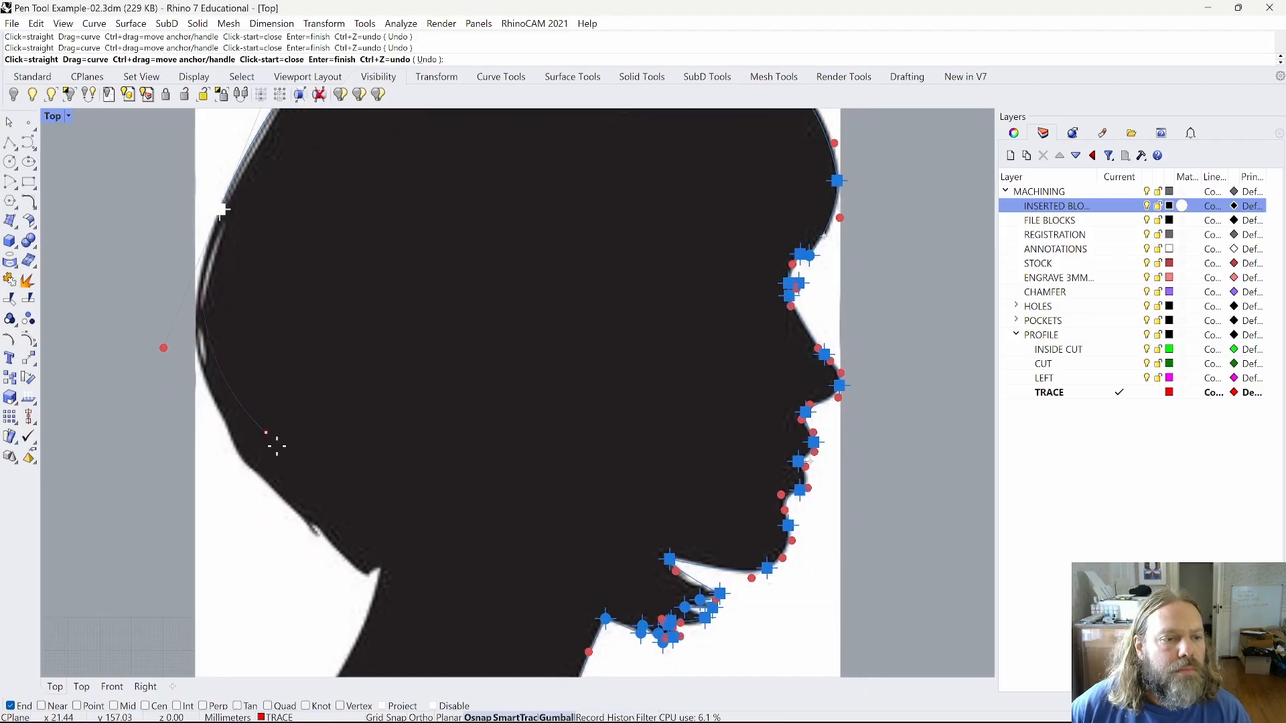
scroll(221, 414, up, 5)
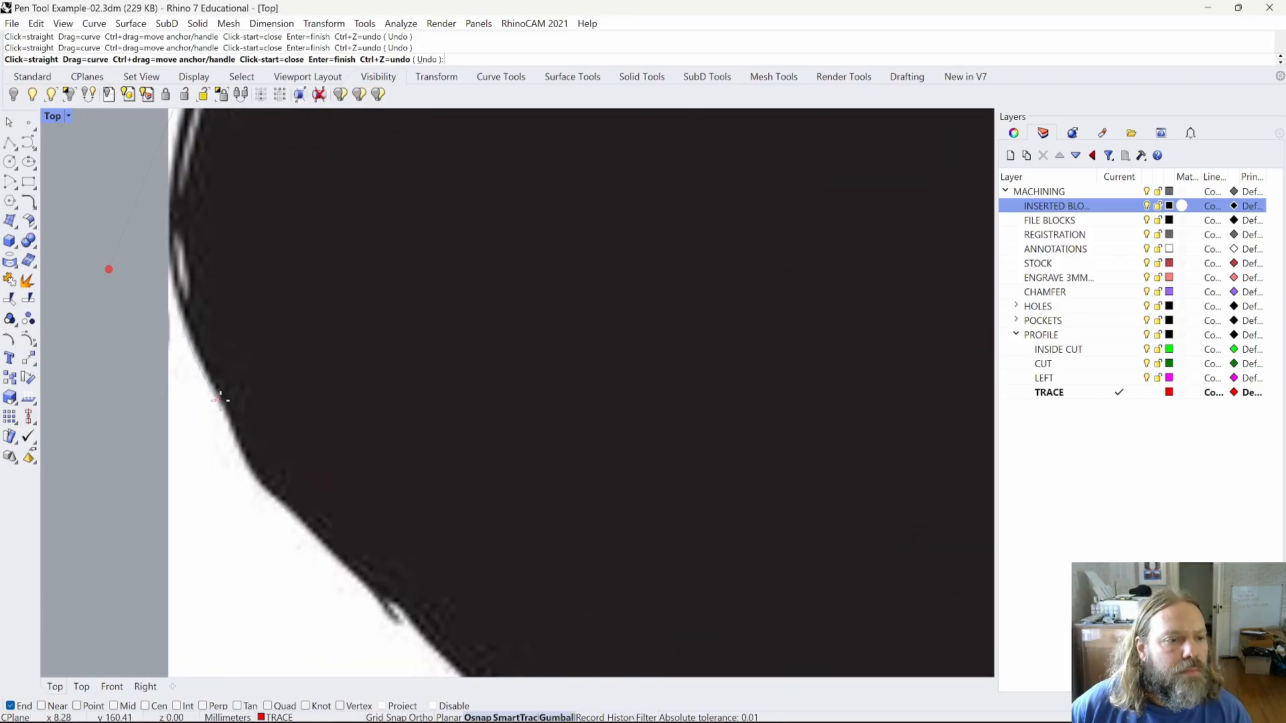
click(224, 402)
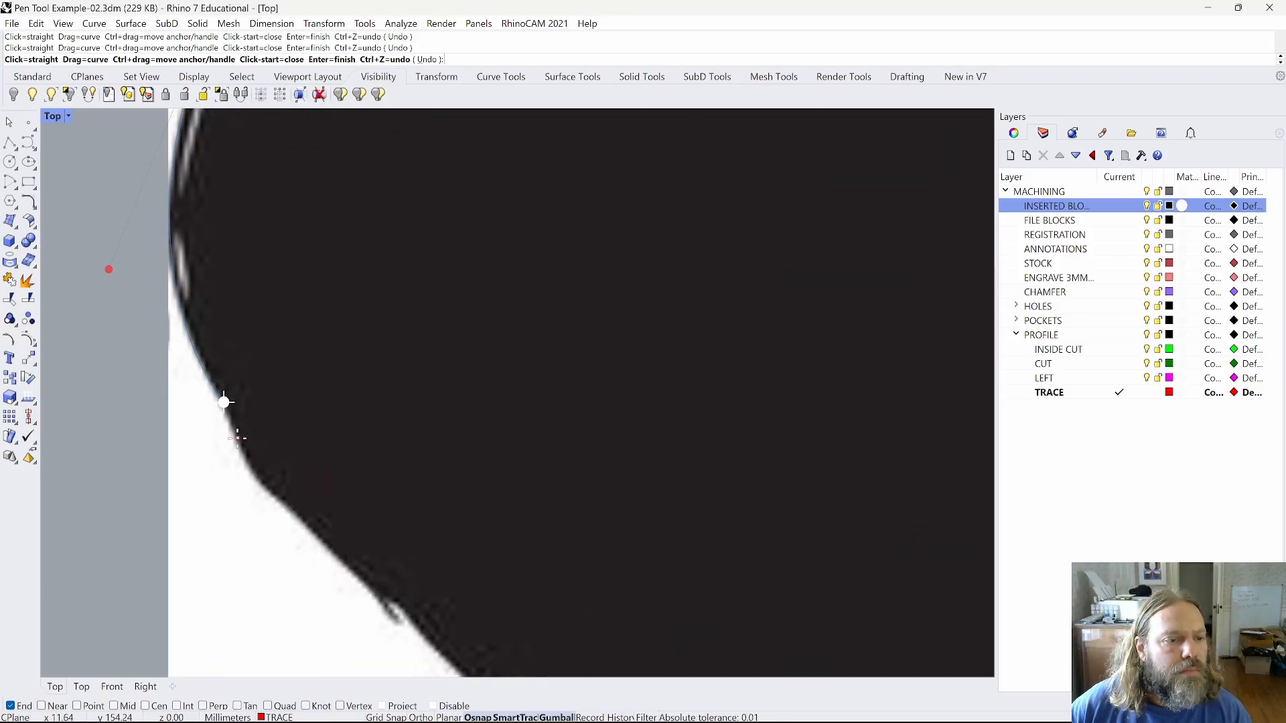
click(259, 481)
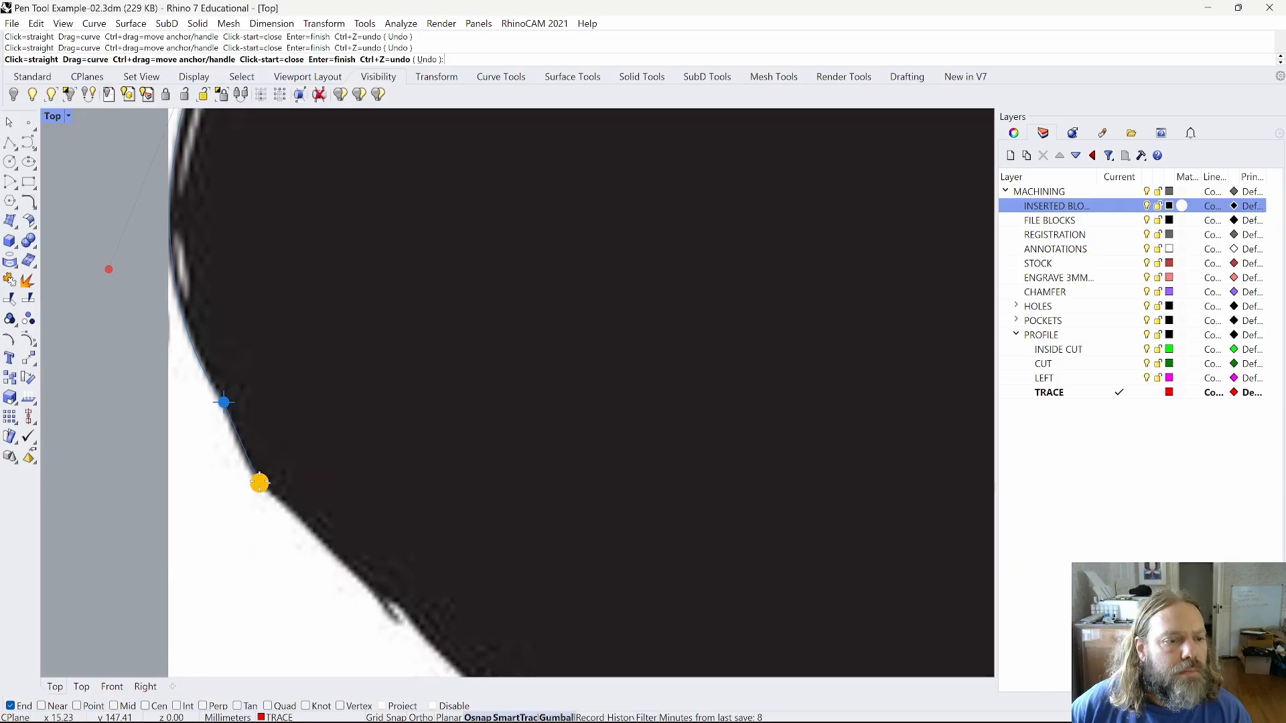
Trace the small hair tuft above the nape with a curve to its tip and a corner anchor in its notch.
right_drag(412, 633, 405, 545)
scroll(375, 569, up, 3)
scroll(287, 536, up, 2)
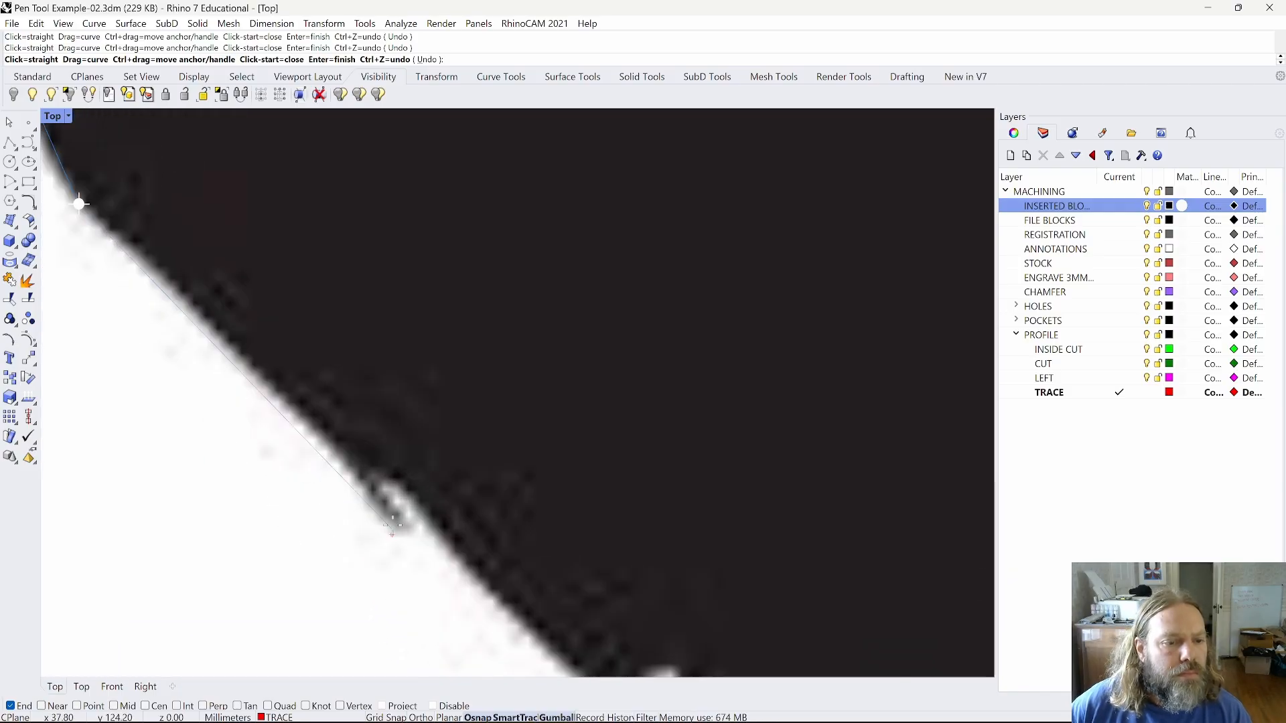
drag(393, 524, 413, 573)
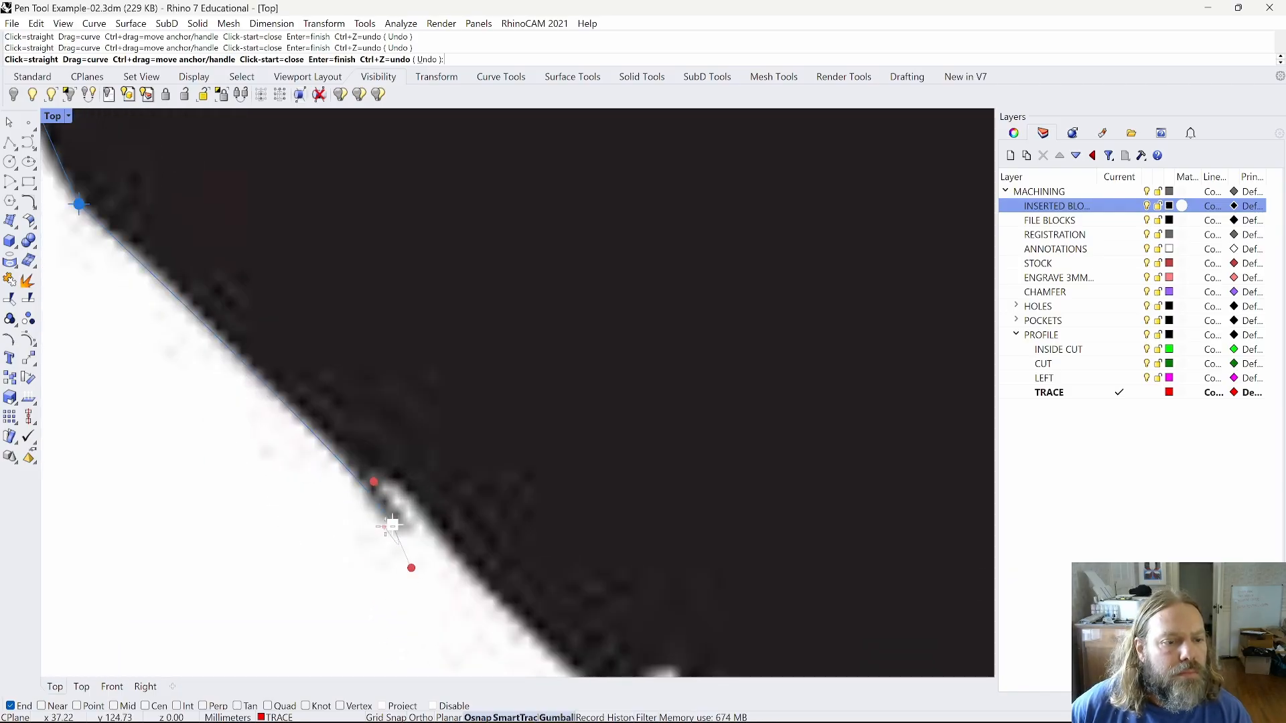
click(393, 524)
click(379, 477)
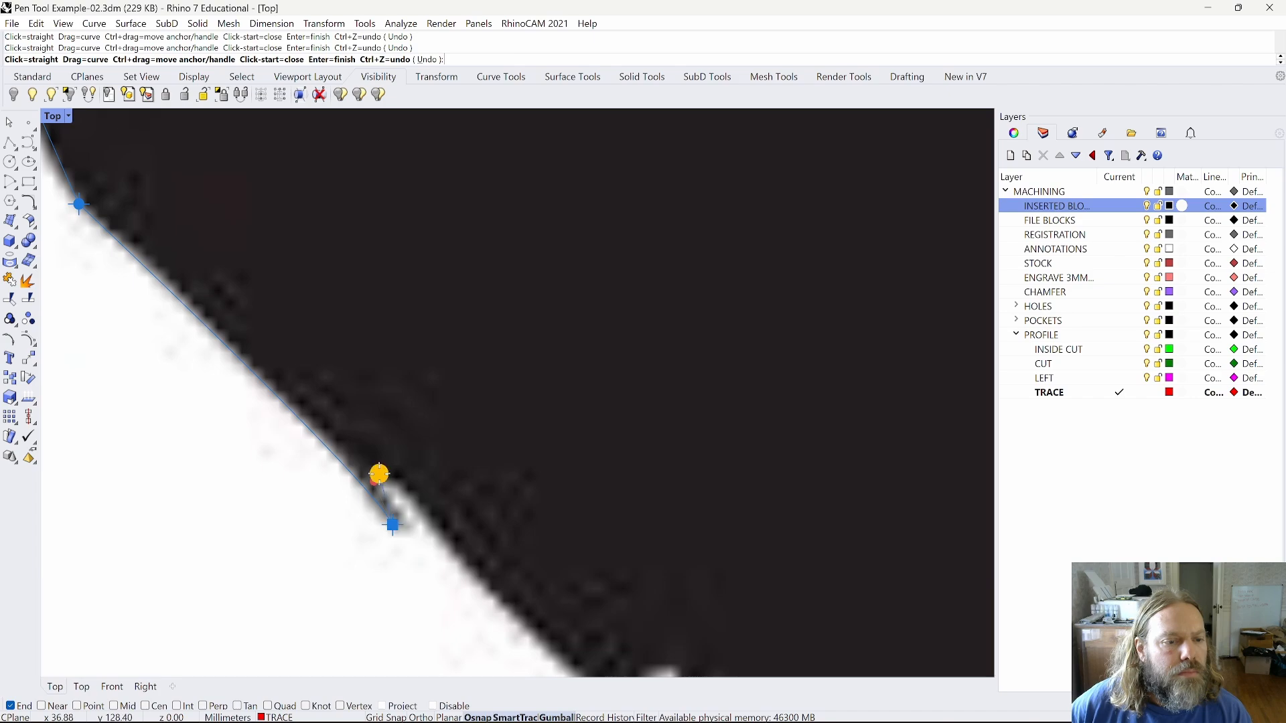
Trace the hairline with a curve to its lowest point at the nape and a straight segment to the neck corner.
scroll(465, 511, down, 3)
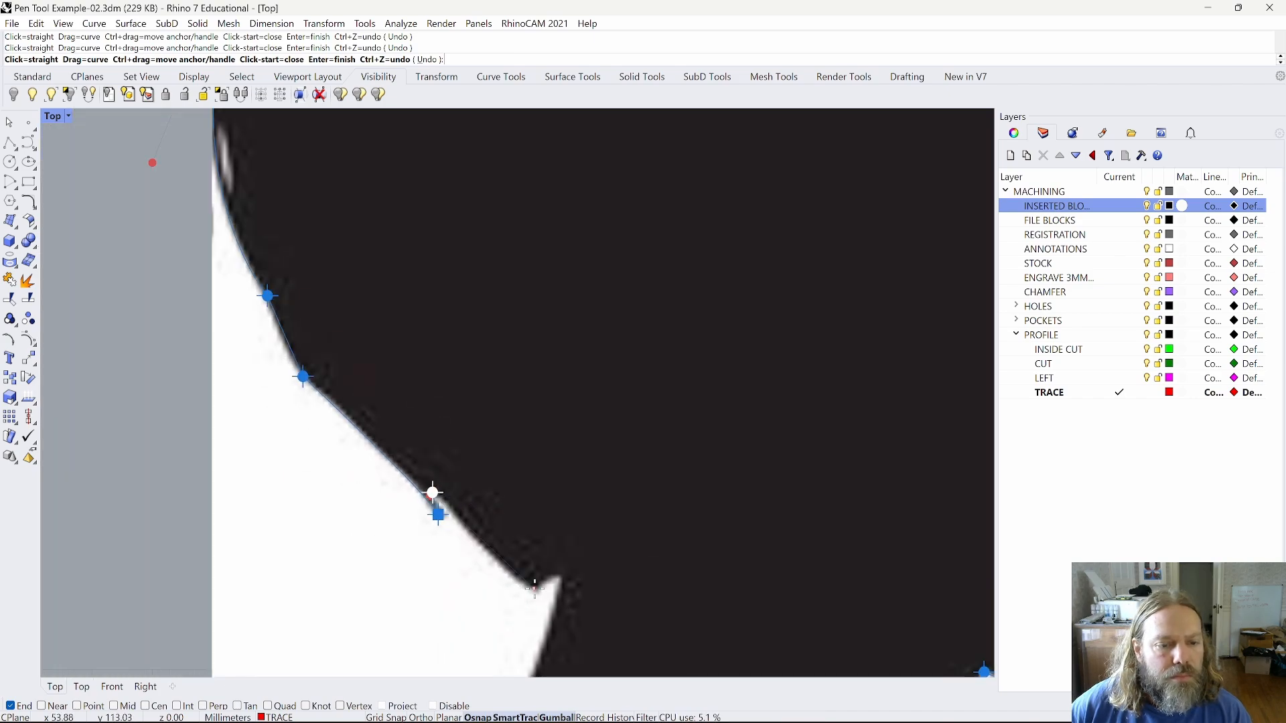
drag(549, 598, 561, 604)
scroll(515, 598, up, 5)
click(561, 559)
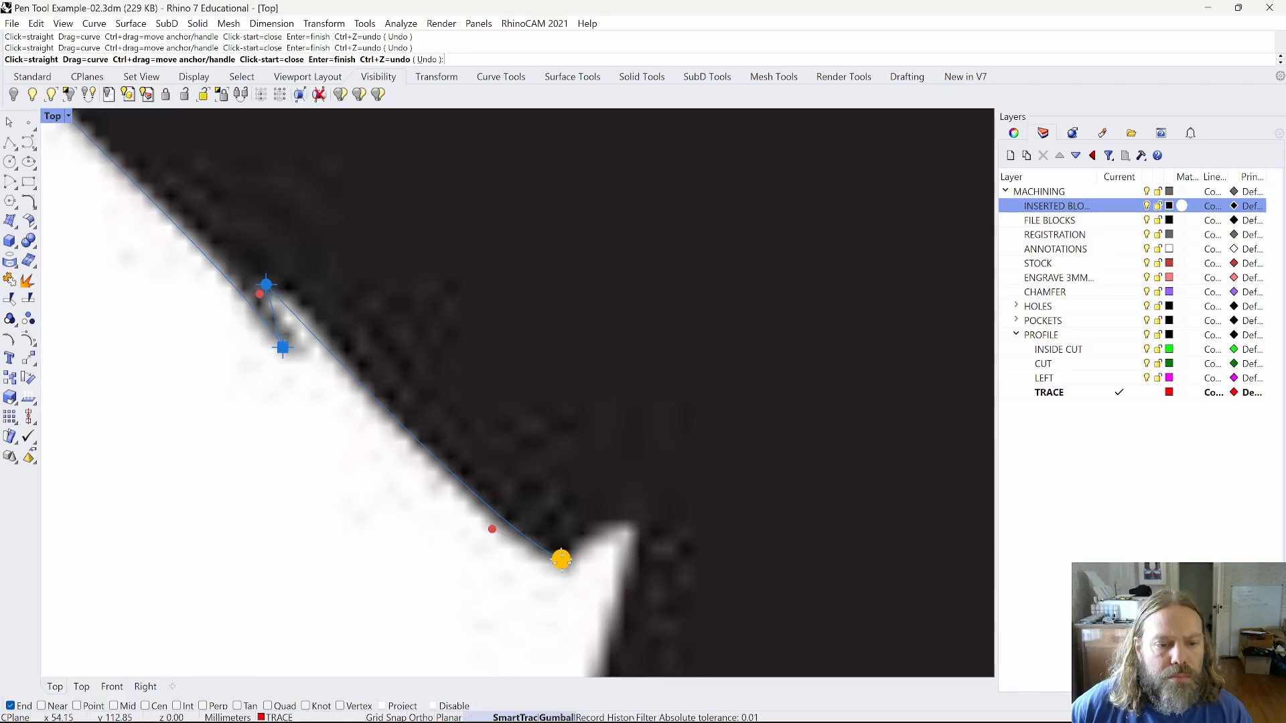
scroll(623, 396, down, 6)
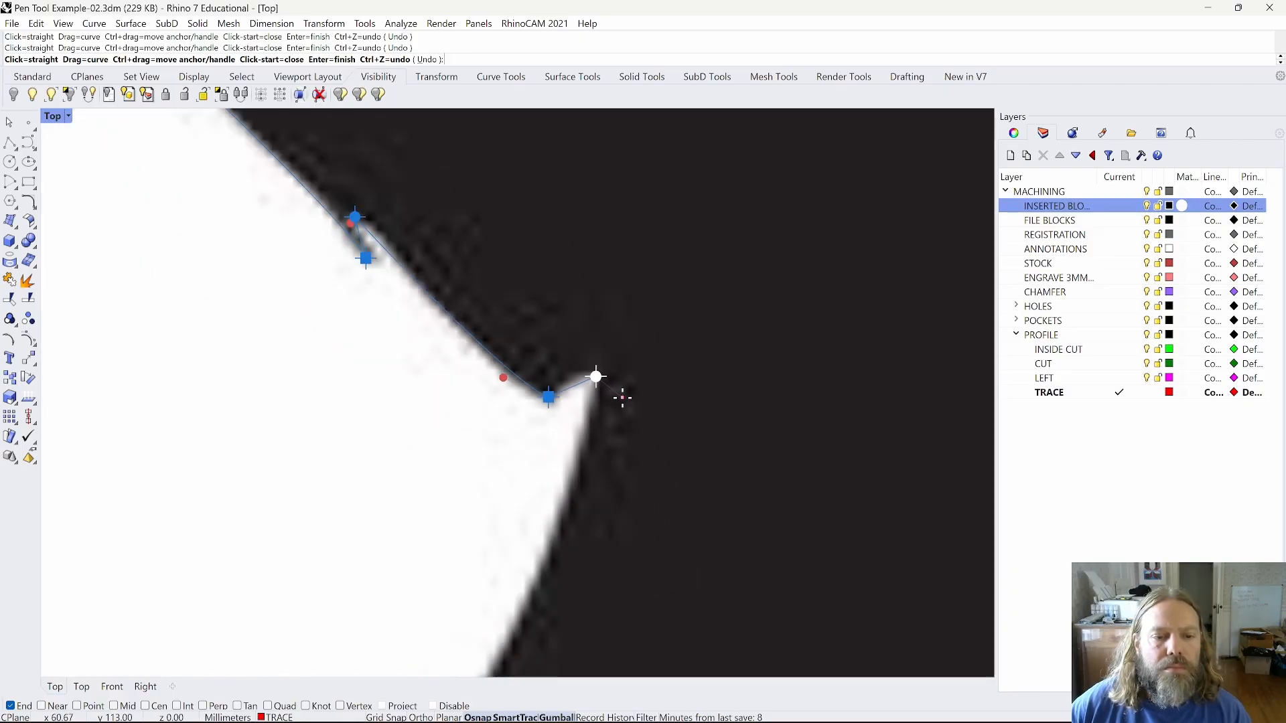
Trace the back of the neck with a smooth anchor midway and close the path with a curve at the start anchor.
right_drag(620, 516, 575, 414)
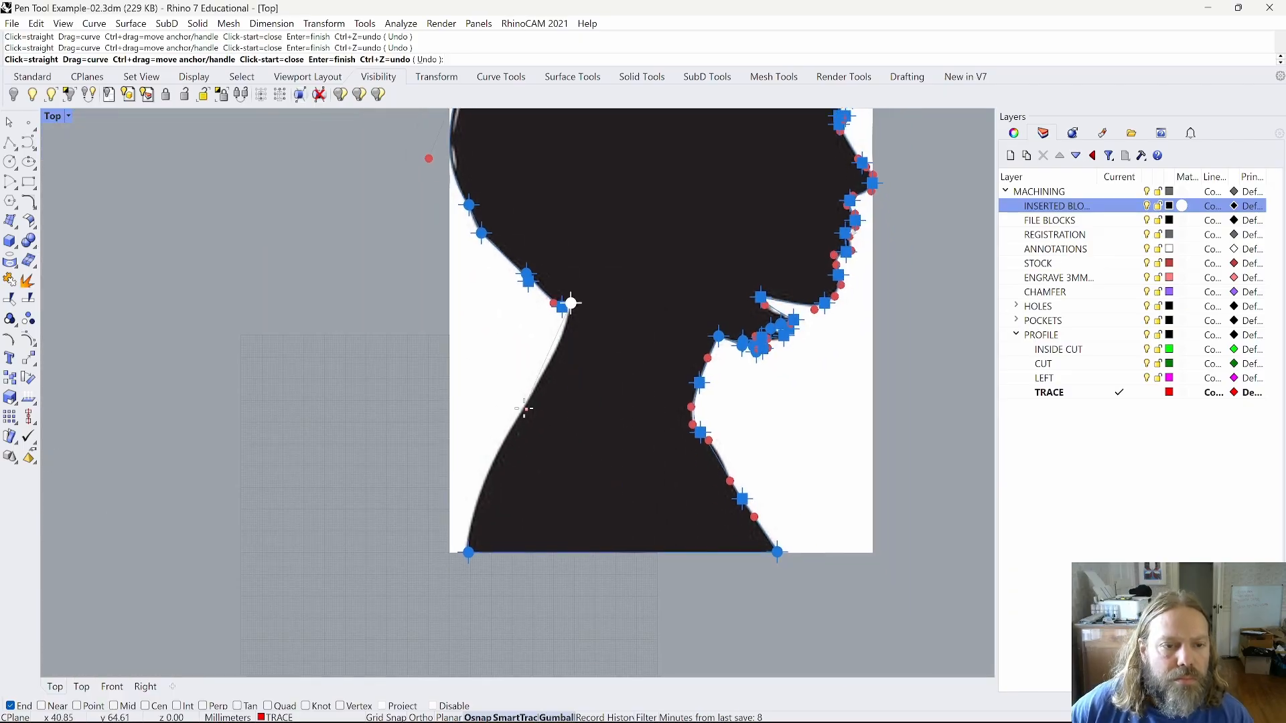
drag(525, 409, 486, 484)
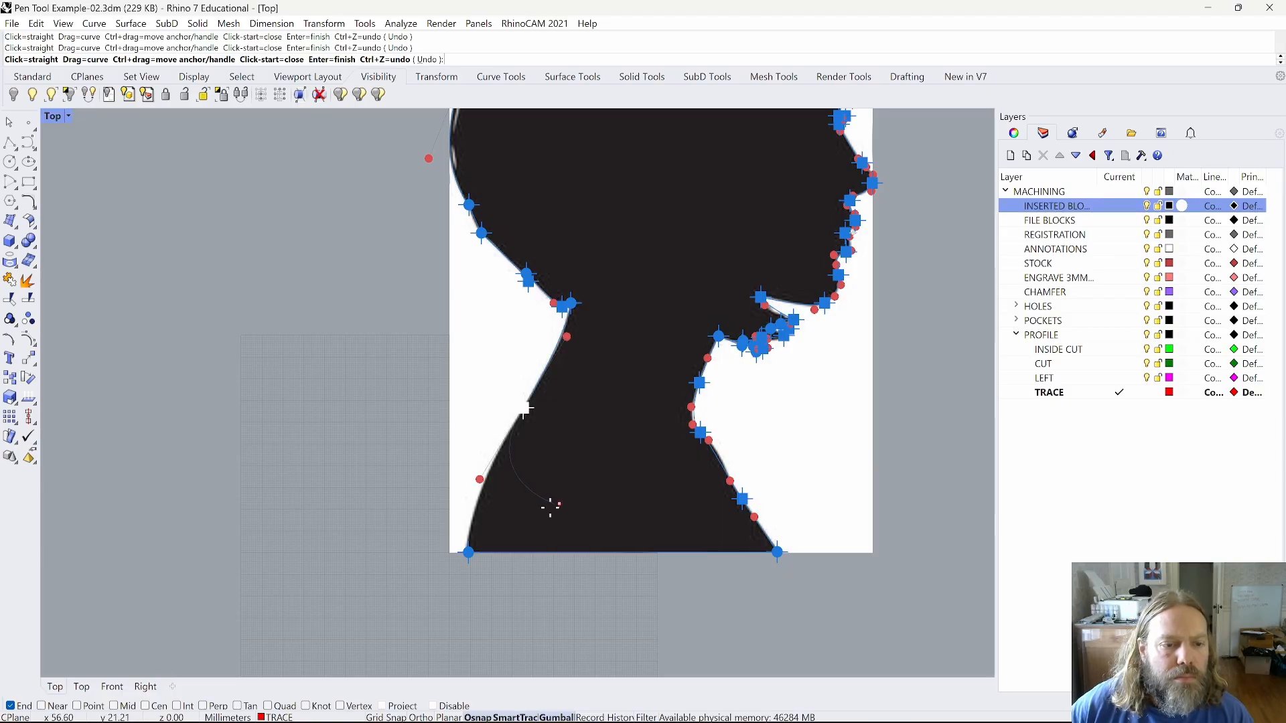
scroll(550, 507, up, 4)
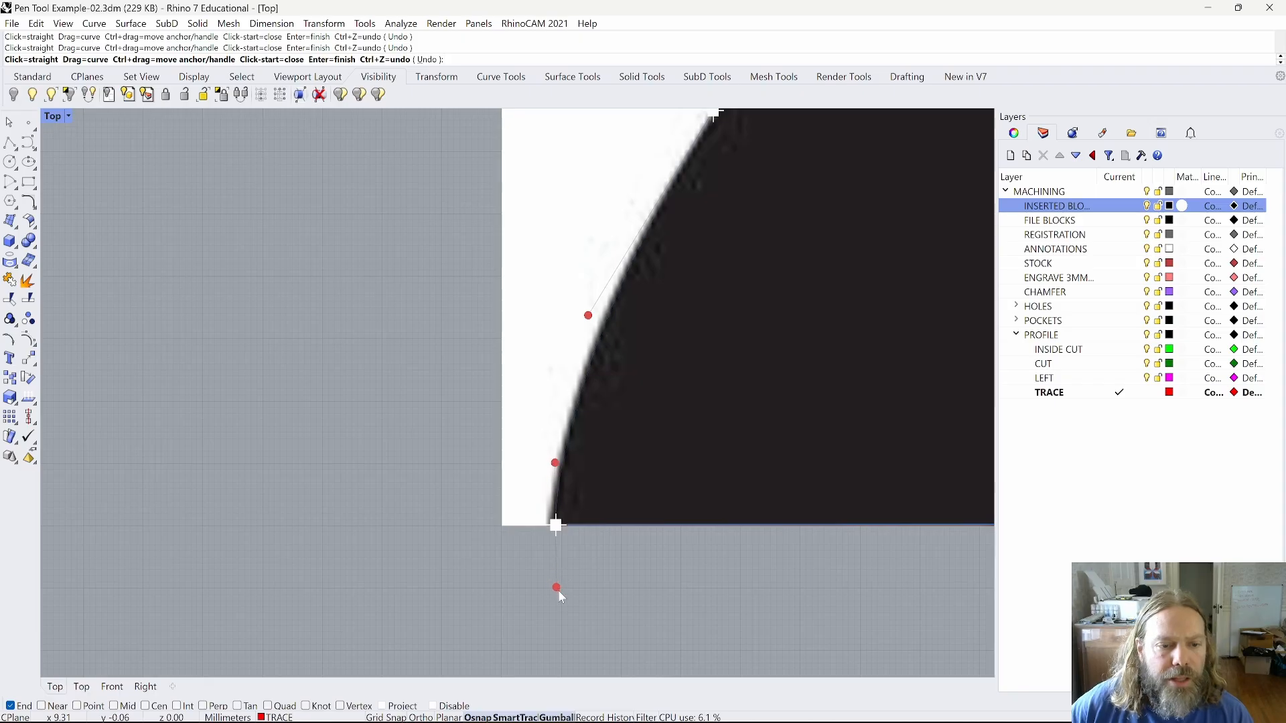
drag(555, 605, 556, 605)
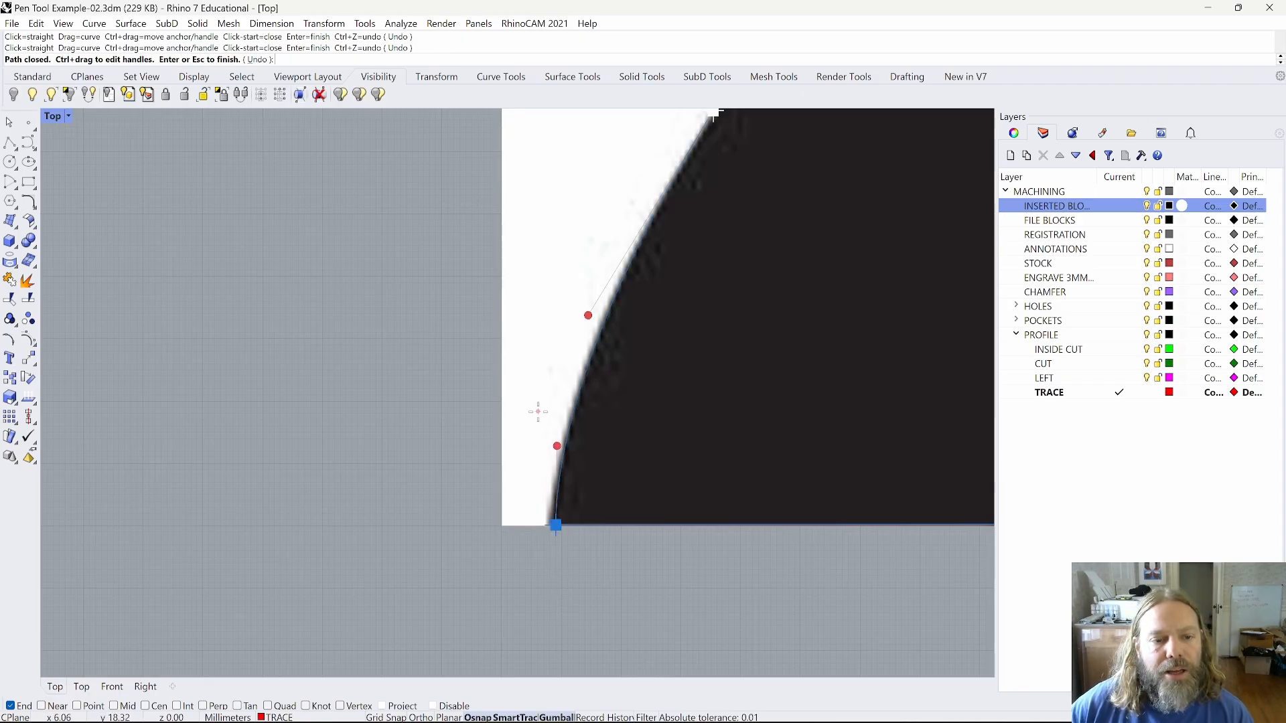
Add an anchor beneath the rounded beard tuft and one on the beard's upper edge, moving both onto the silhouette edge.
scroll(537, 411, down, 4)
scroll(693, 356, down, 6)
right_drag(793, 331, 660, 480)
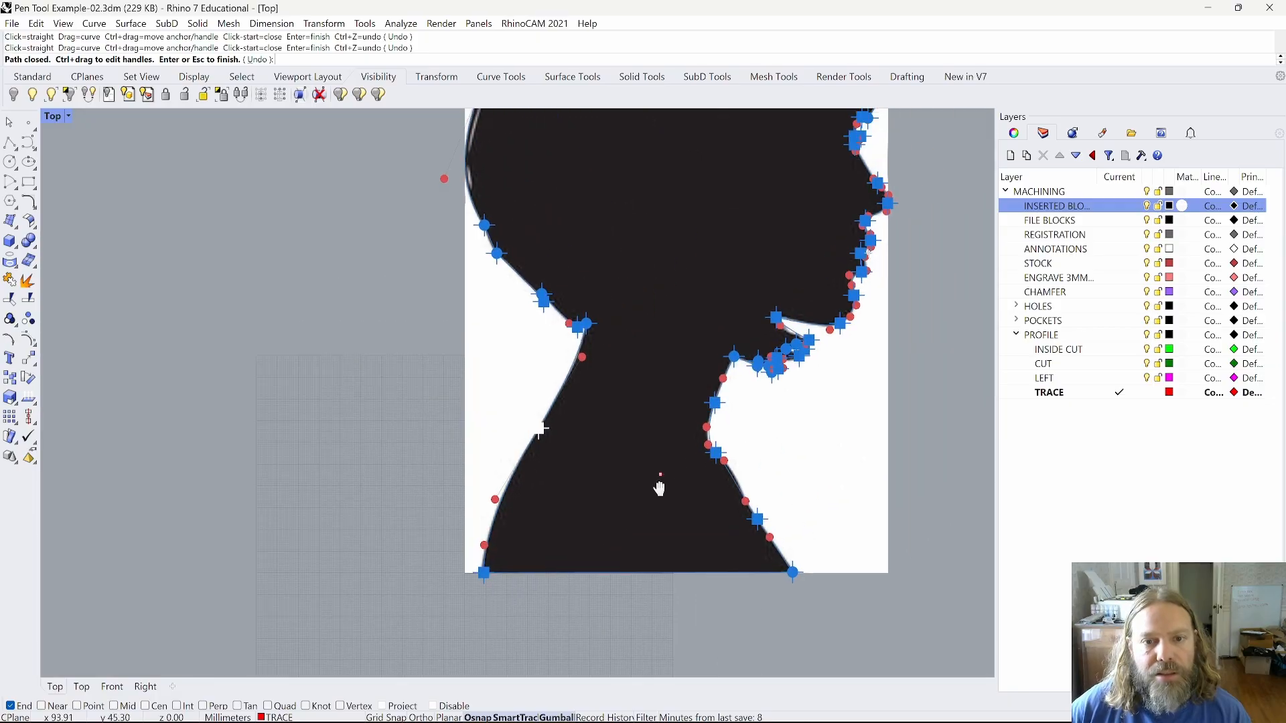
scroll(761, 400, up, 8)
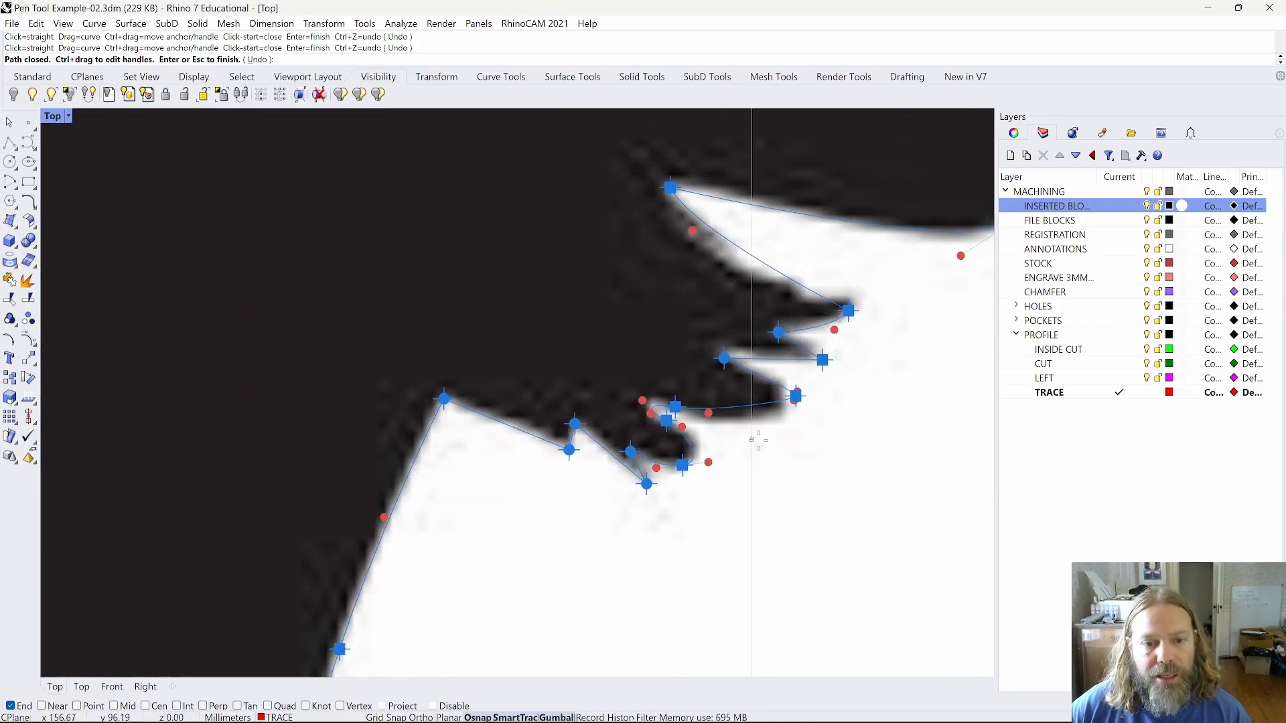
scroll(758, 440, up, 2)
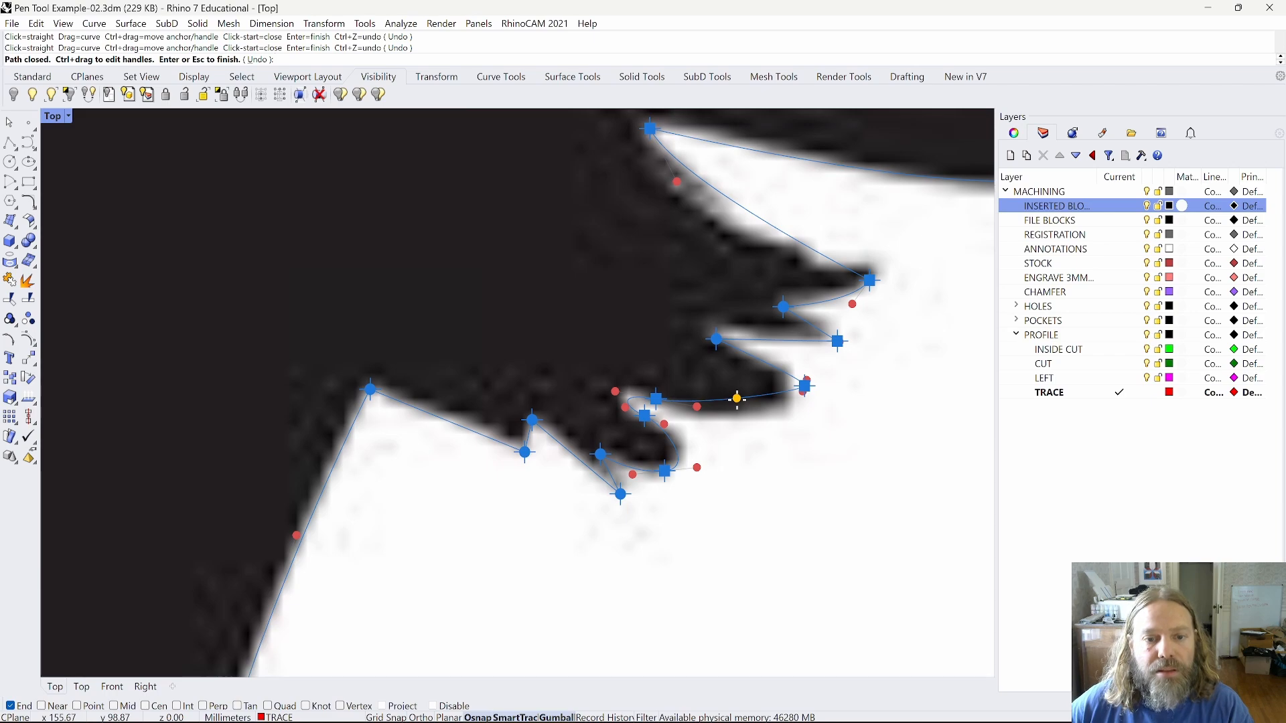
click(736, 399)
ctrl+drag(737, 399, 738, 407)
scroll(736, 408, down, 1)
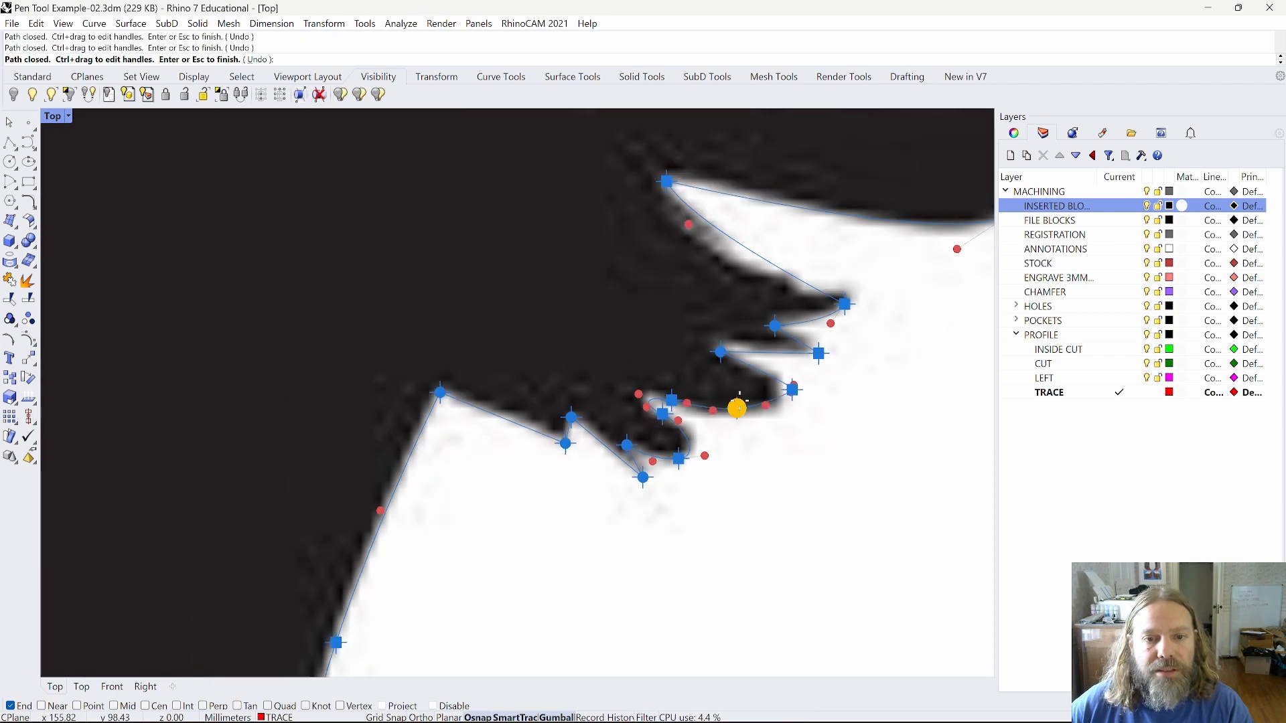
click(745, 249)
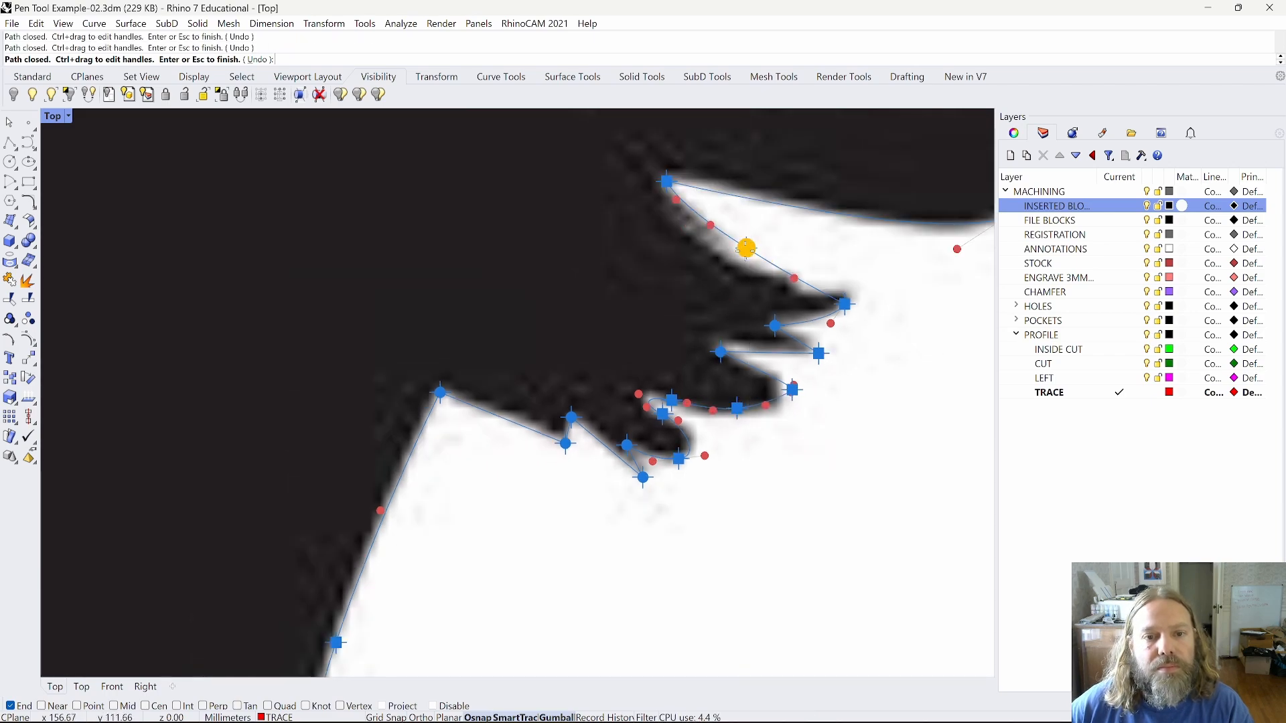
ctrl+drag(746, 247, 737, 256)
Check the face contour, then add an anchor in the hollow of the front neck curve and move it onto the silhouette edge.
scroll(552, 316, down, 11)
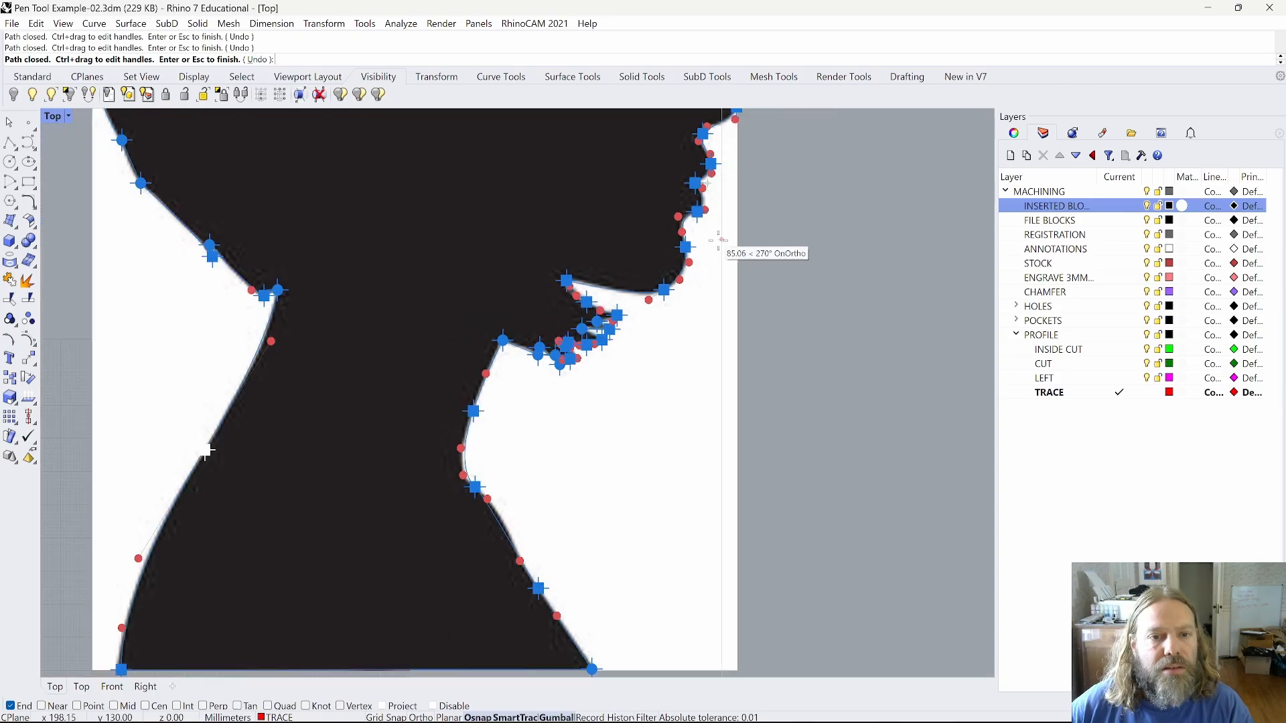
right_drag(651, 330, 574, 453)
right_drag(554, 277, 496, 460)
scroll(513, 301, up, 5)
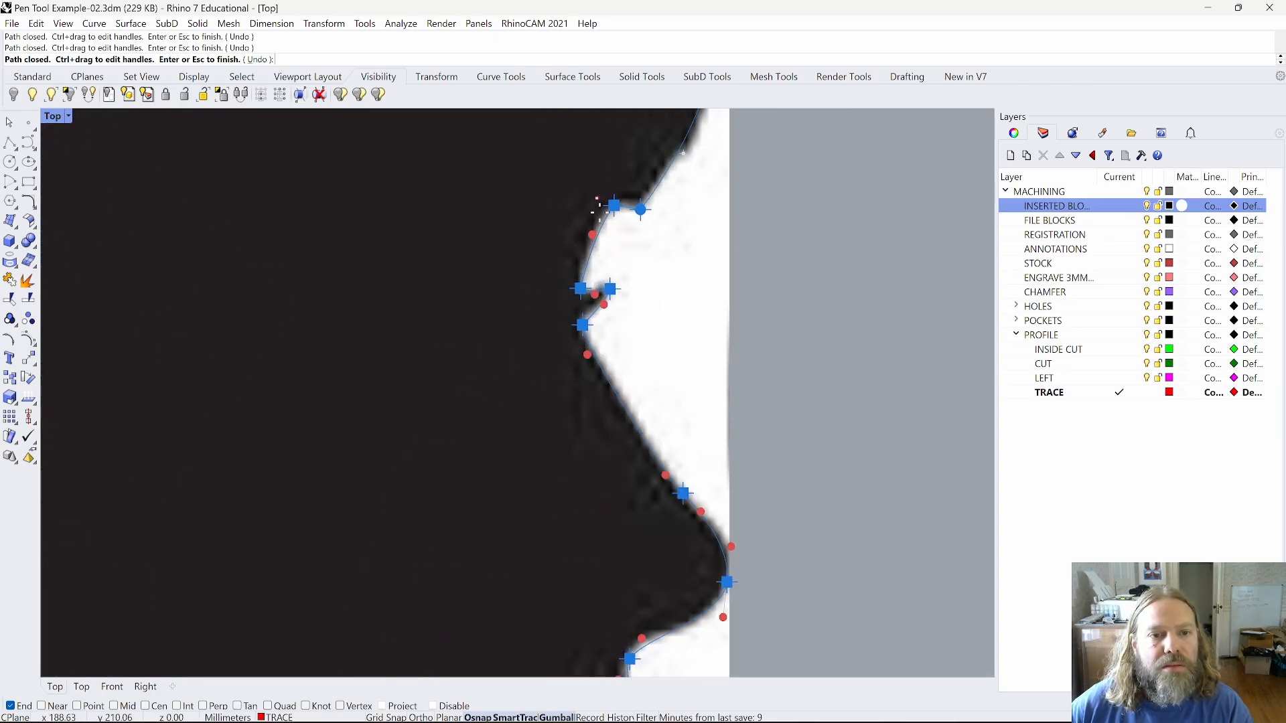
right_drag(483, 327, 541, 489)
scroll(548, 447, down, 13)
right_drag(486, 406, 590, 224)
scroll(431, 416, up, 12)
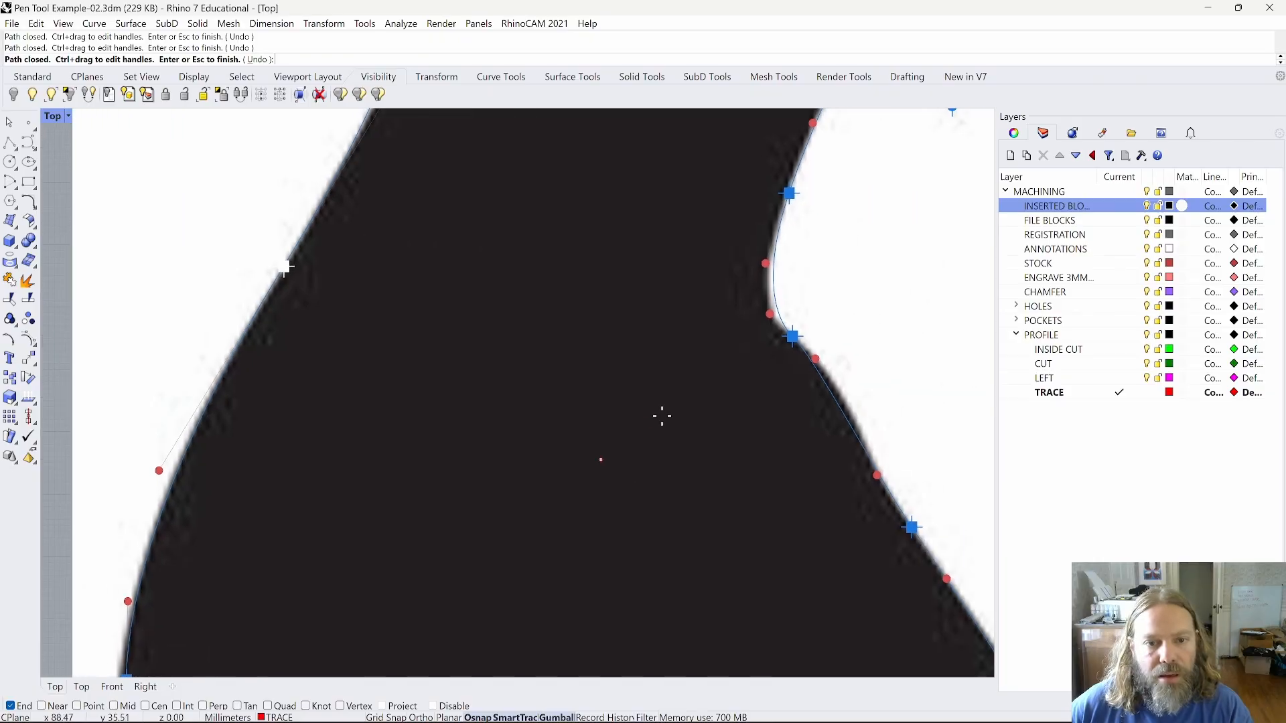
scroll(764, 302, up, 3)
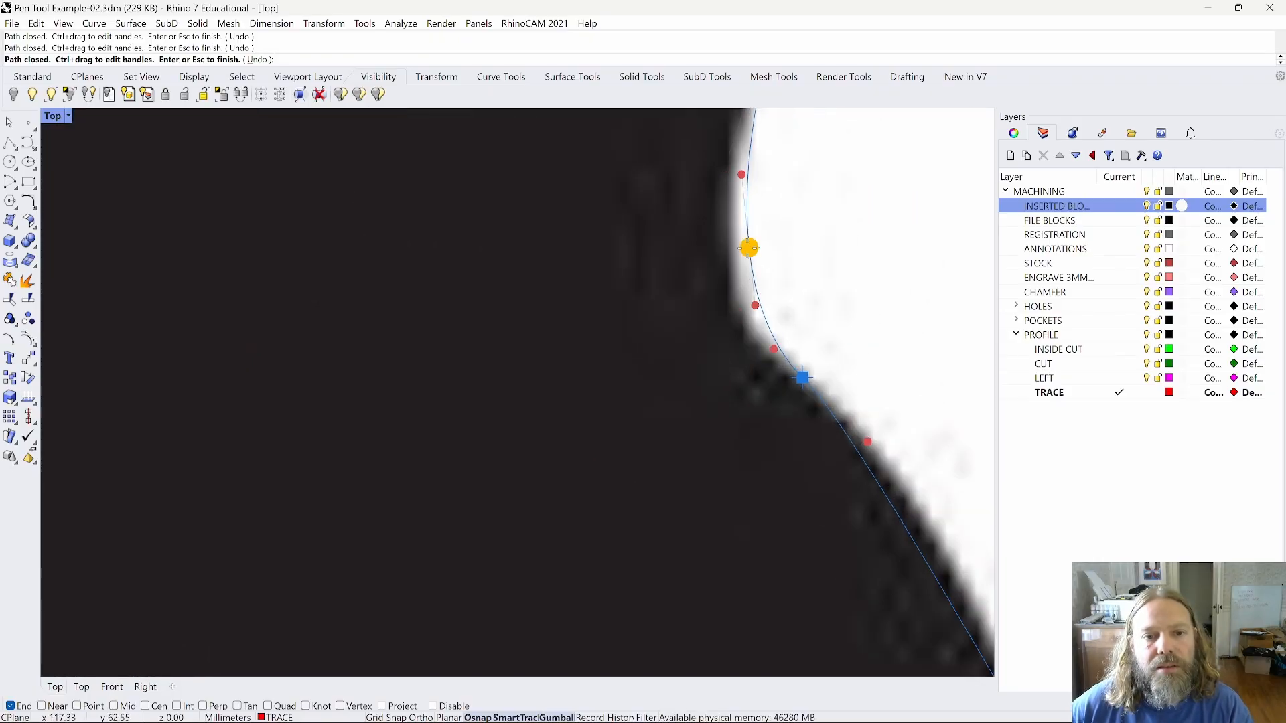
drag(736, 247, 734, 247)
Add an anchor on the curve below the throat and move it outward onto the silhouette edge.
scroll(708, 310, down, 6)
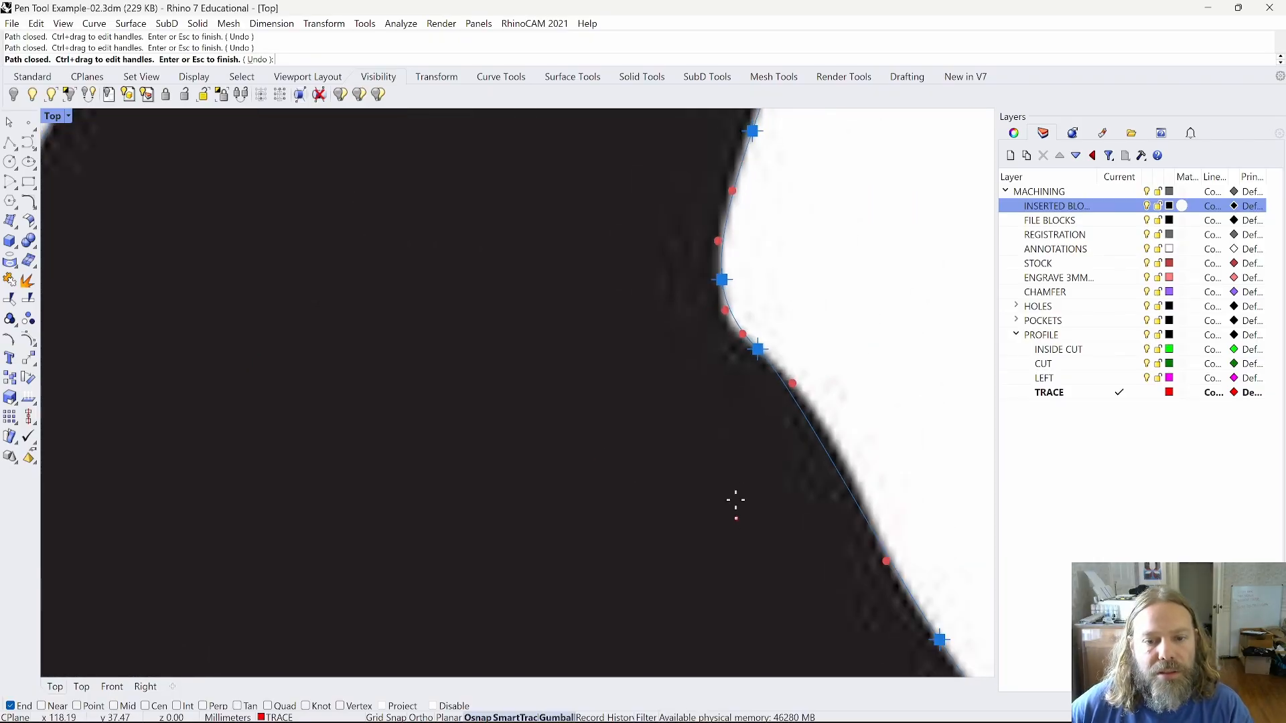
right_drag(734, 505, 706, 446)
click(780, 375)
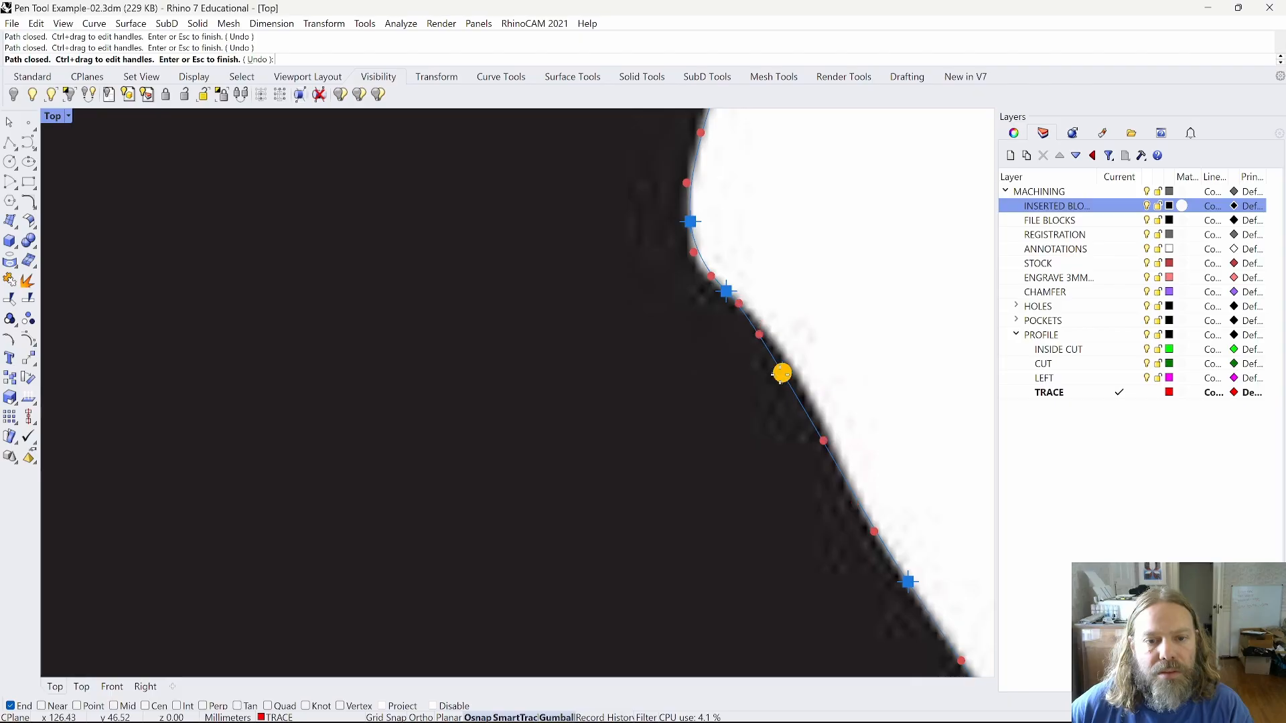
drag(782, 372, 793, 373)
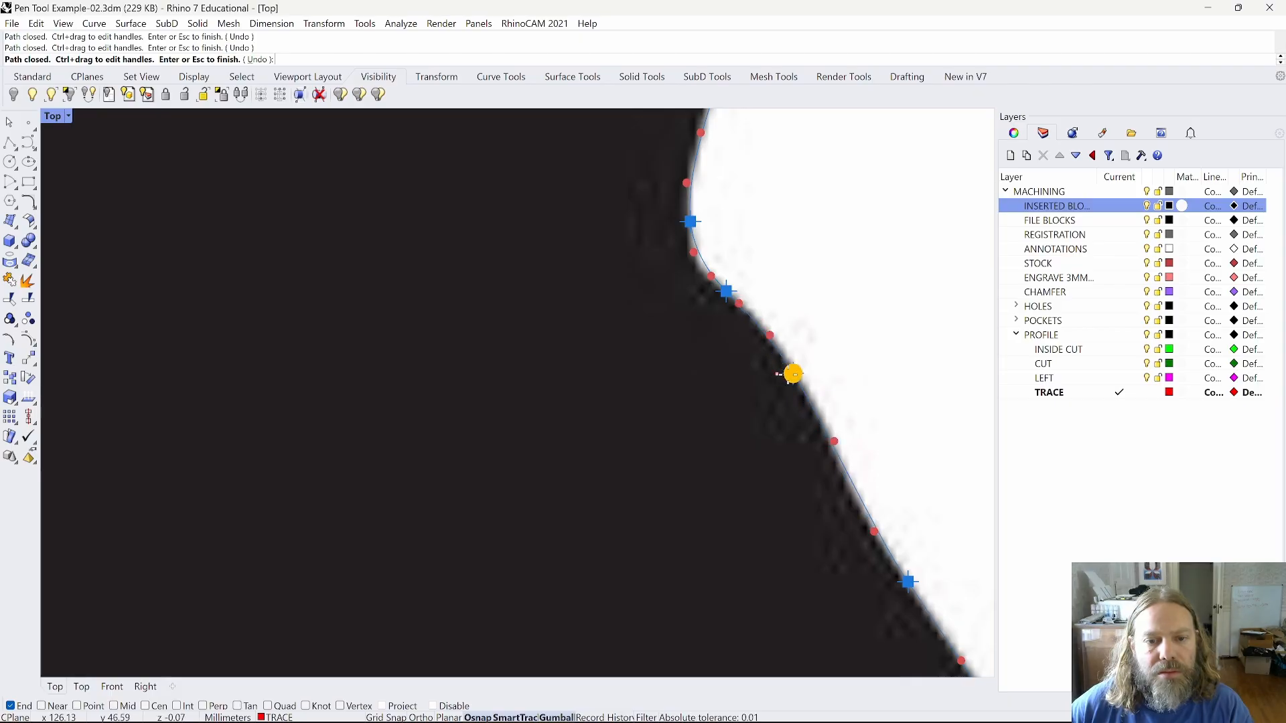
Check the lower part of the outline and finish the closed PenTool path.
scroll(767, 399, down, 9)
right_drag(750, 486, 734, 376)
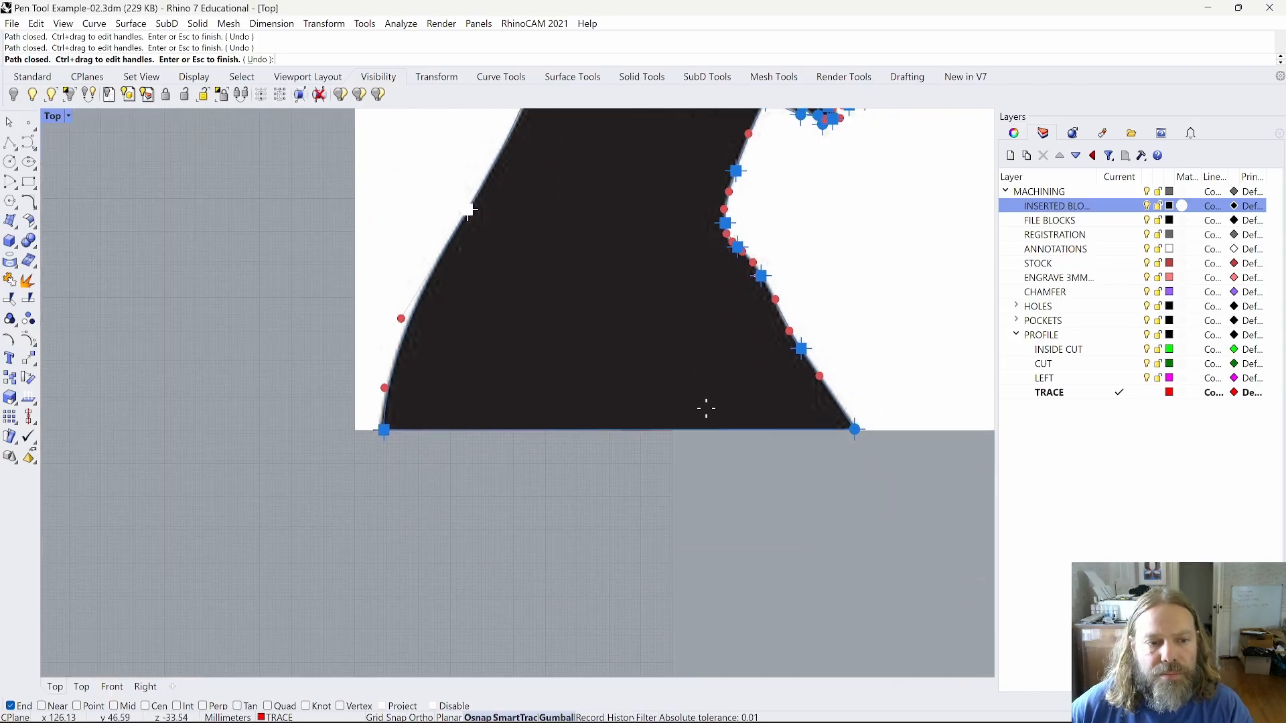
right_drag(713, 580, 696, 691)
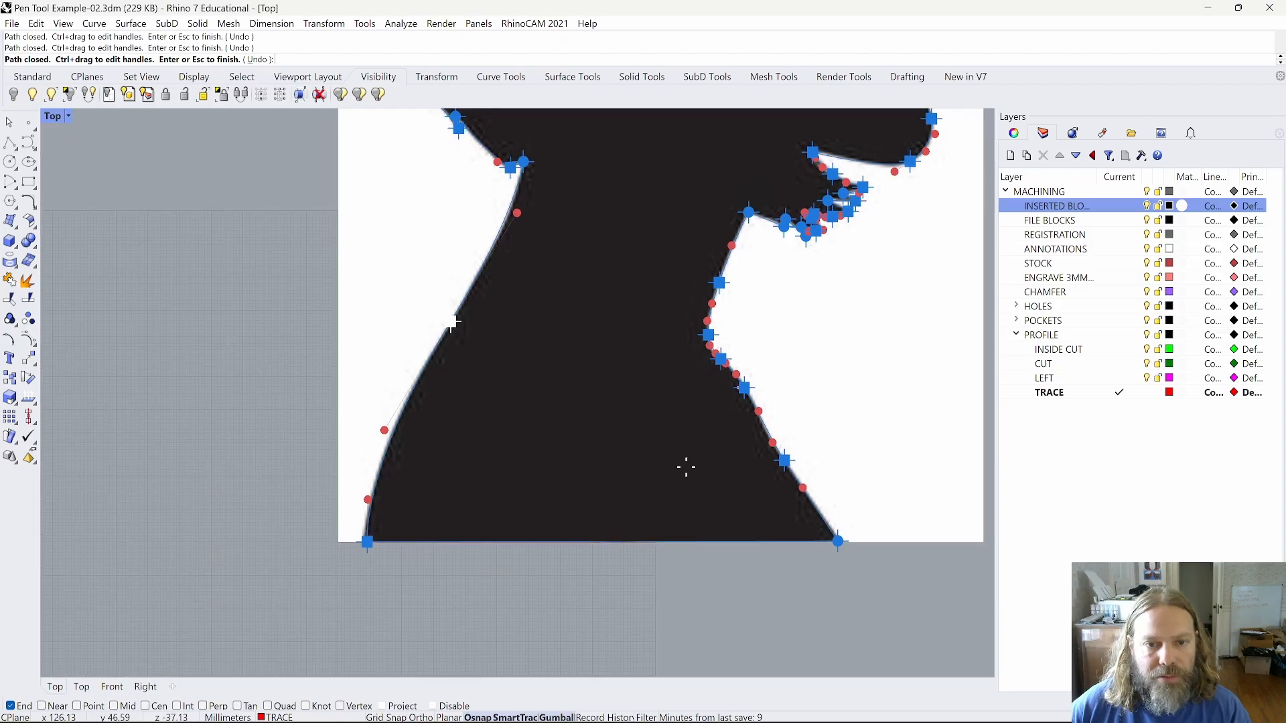
key(Return)
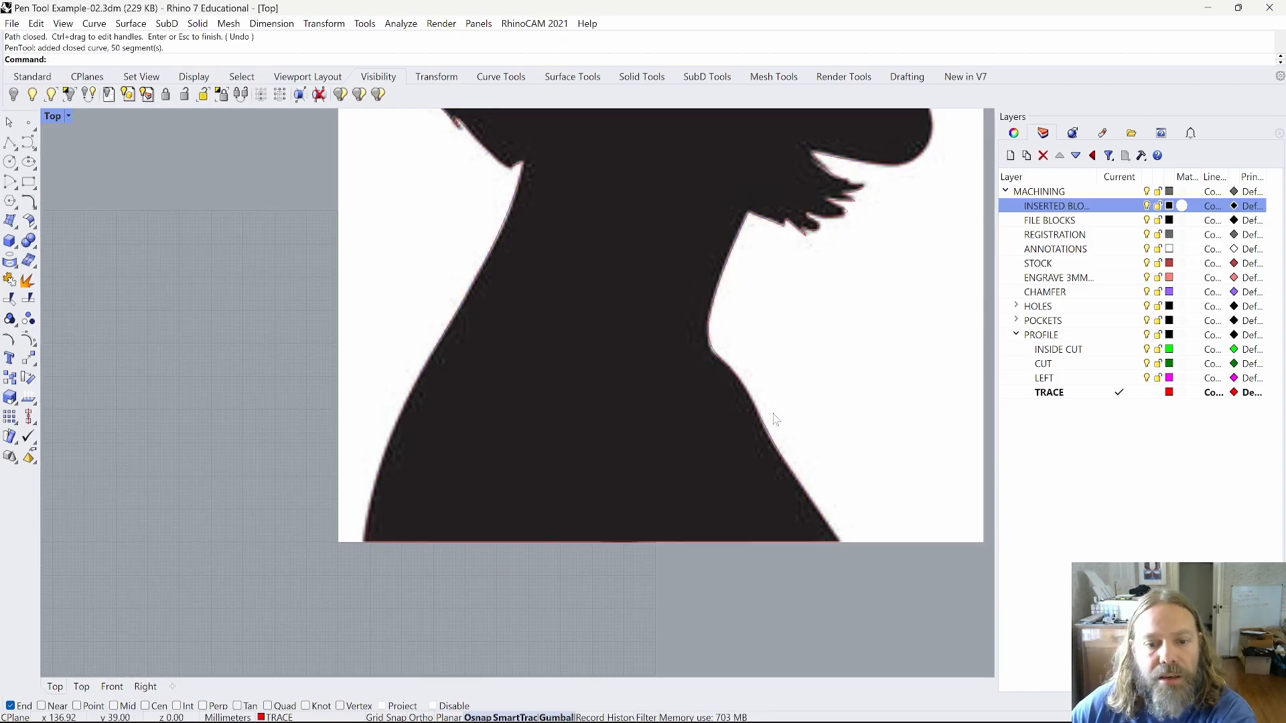
Hide the INSERTED BLO... layer containing the silhouette image and bring the whole traced outline into view.
click(1146, 206)
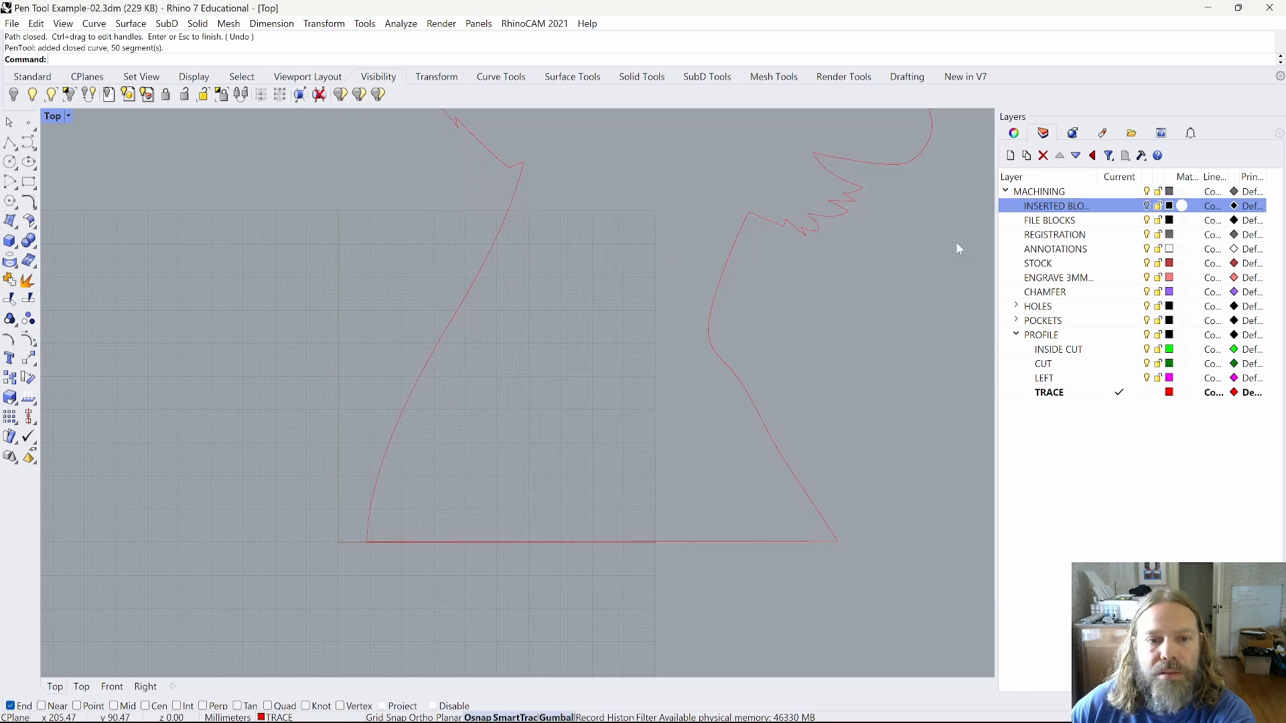
right_drag(834, 315, 795, 483)
scroll(795, 474, down, 10)
scroll(863, 399, up, 6)
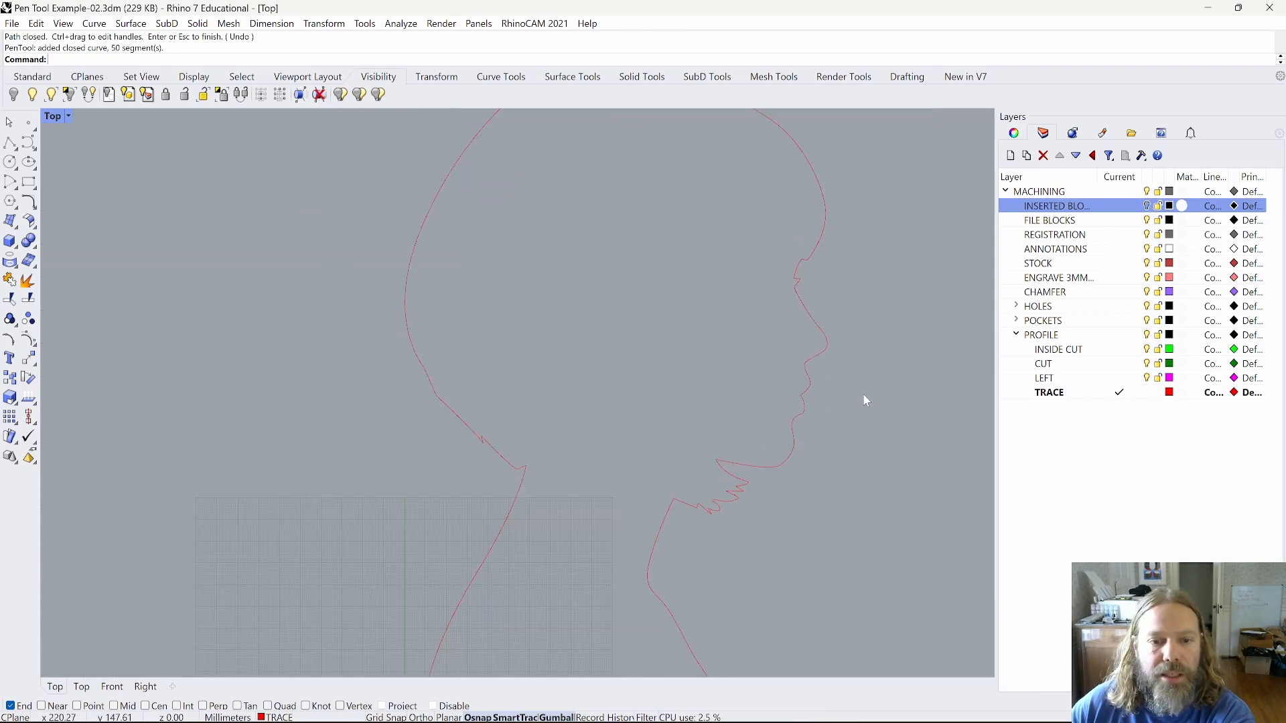
scroll(855, 458, down, 4)
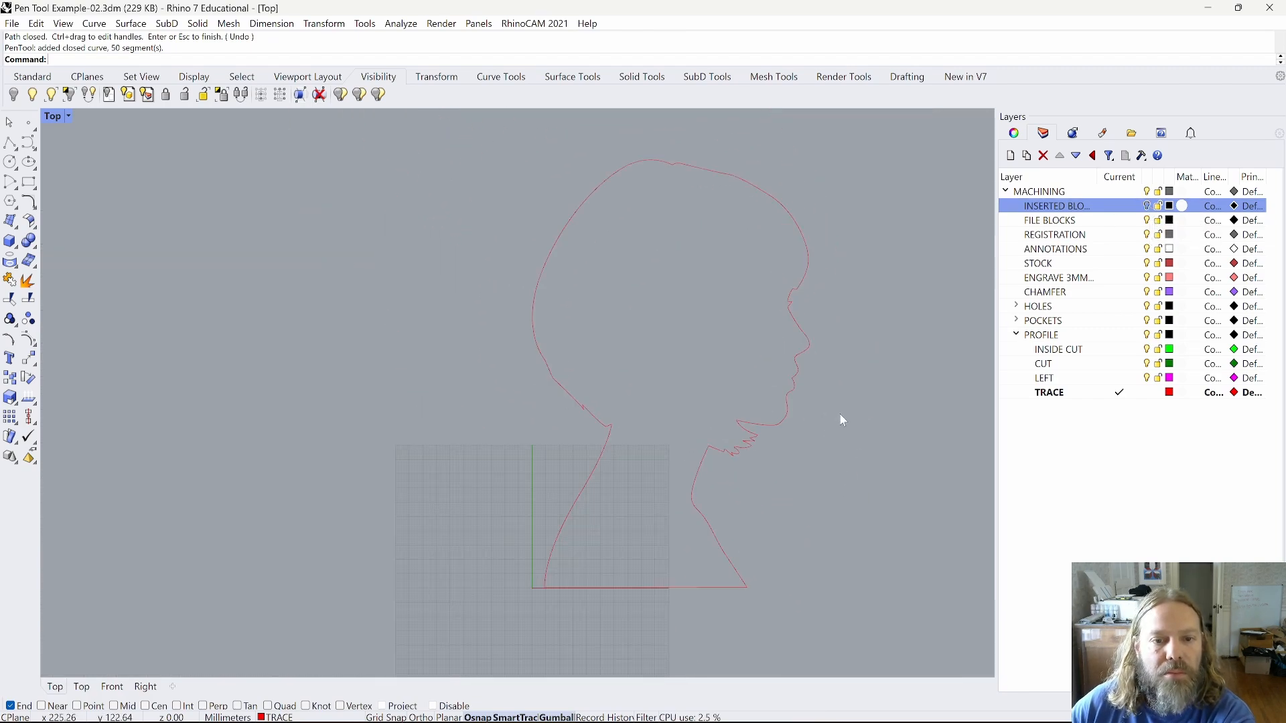
mouse_move(831, 484)
right_down()
mouse_move(798, 496)
mouse_move(739, 559)
mouse_move(723, 508)
mouse_move(755, 514)
right_up()
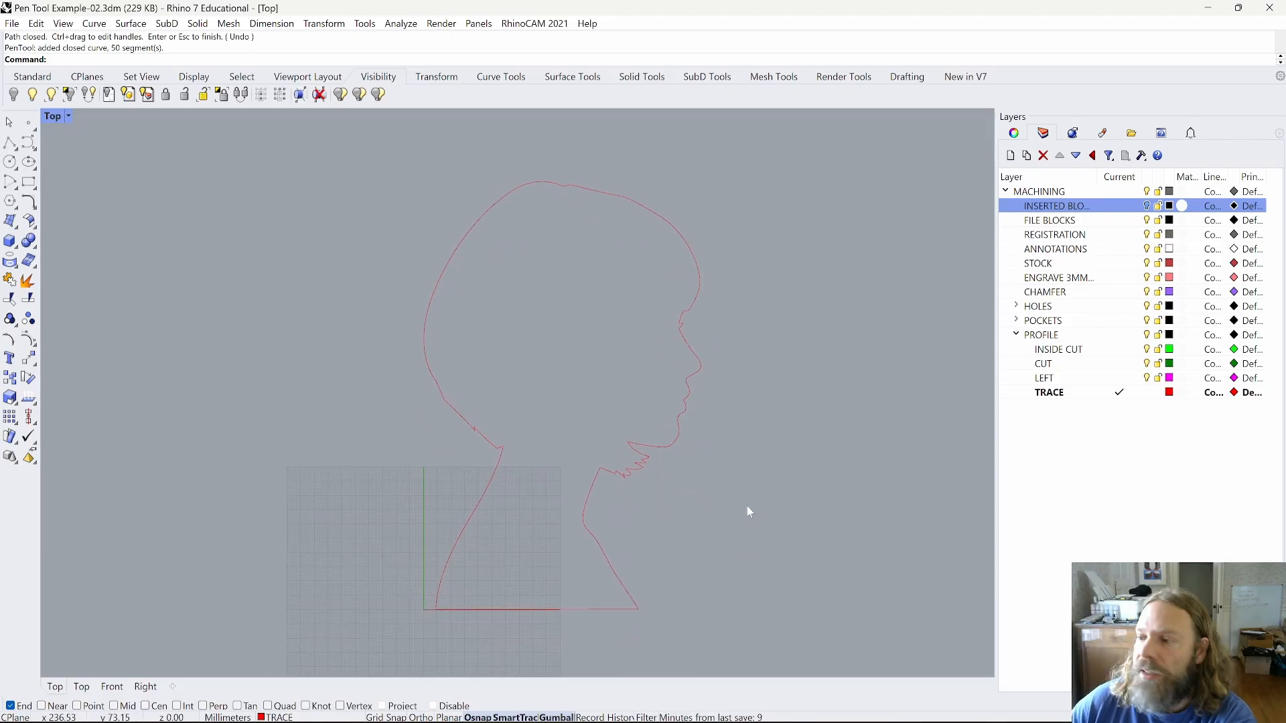